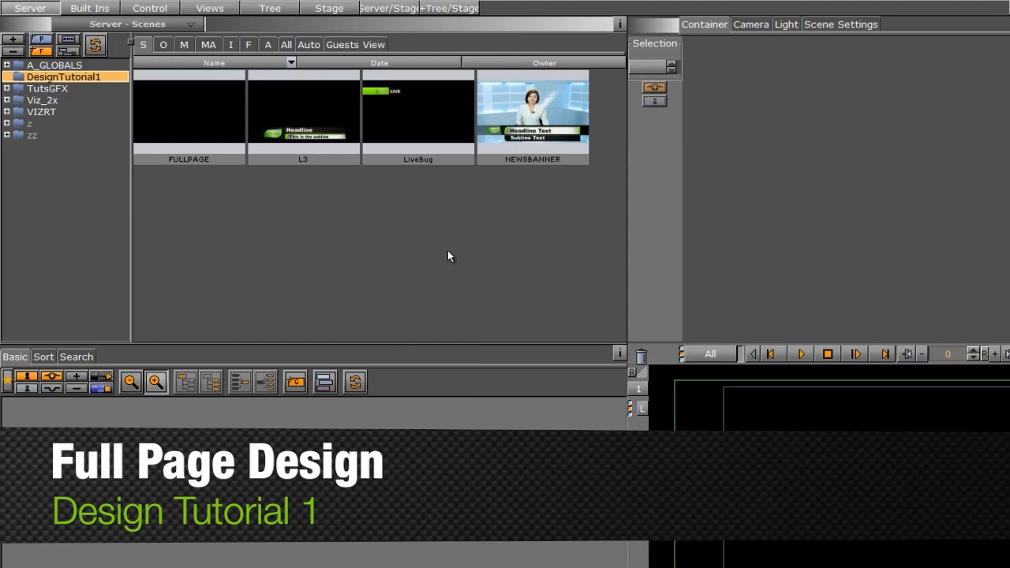
# Open the FULLPAGE scene from the DesignTutorial1 folder for editing
pyautogui.click(170, 125)
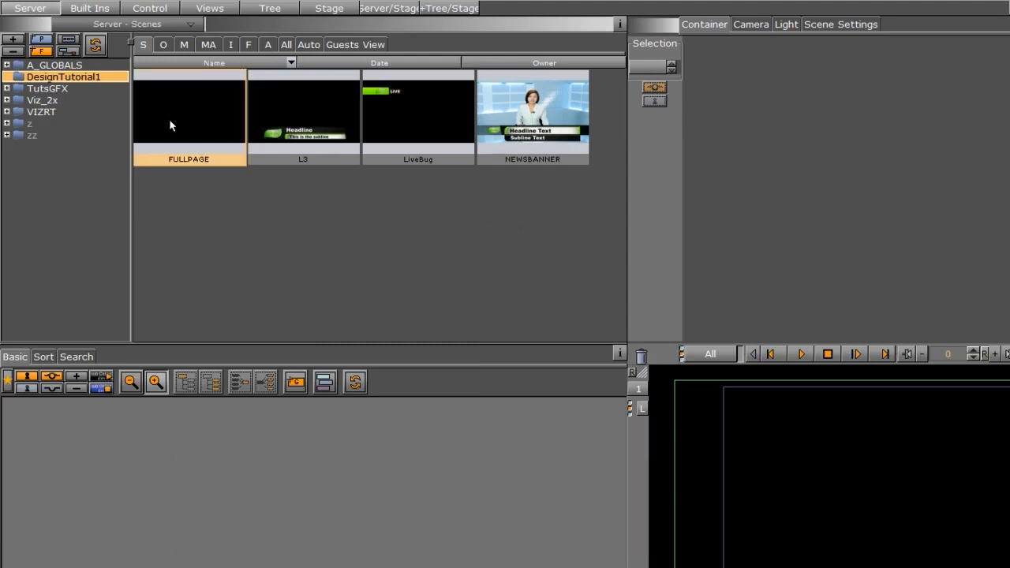
pyautogui.doubleClick(169, 122)
pyautogui.moveTo(170, 124); pyautogui.dragTo(278, 413)
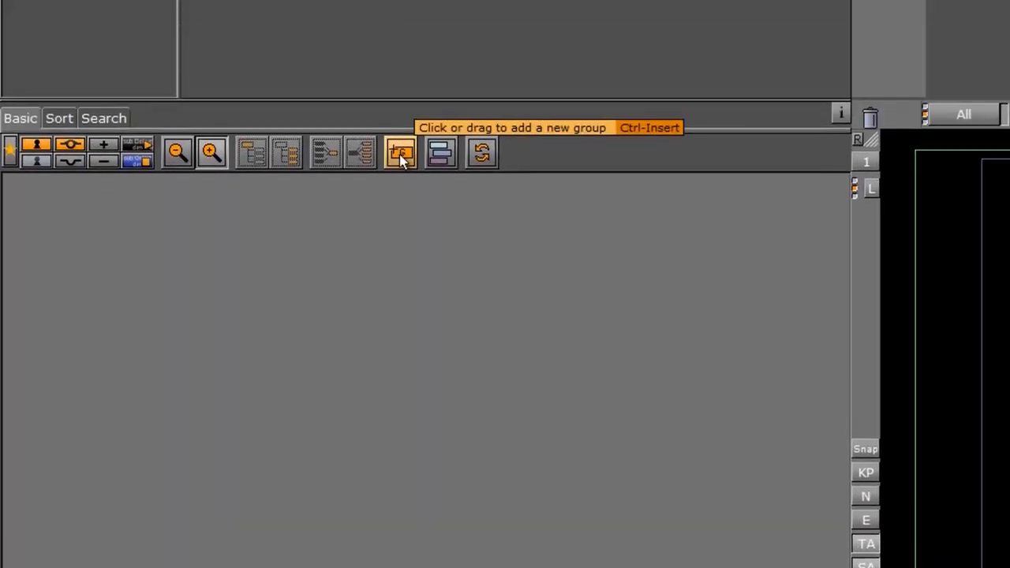
# Add a new group container to the empty scene tree and rename it FULLPAGEGROUP
pyautogui.moveTo(400, 28); pyautogui.dragTo(228, 140)
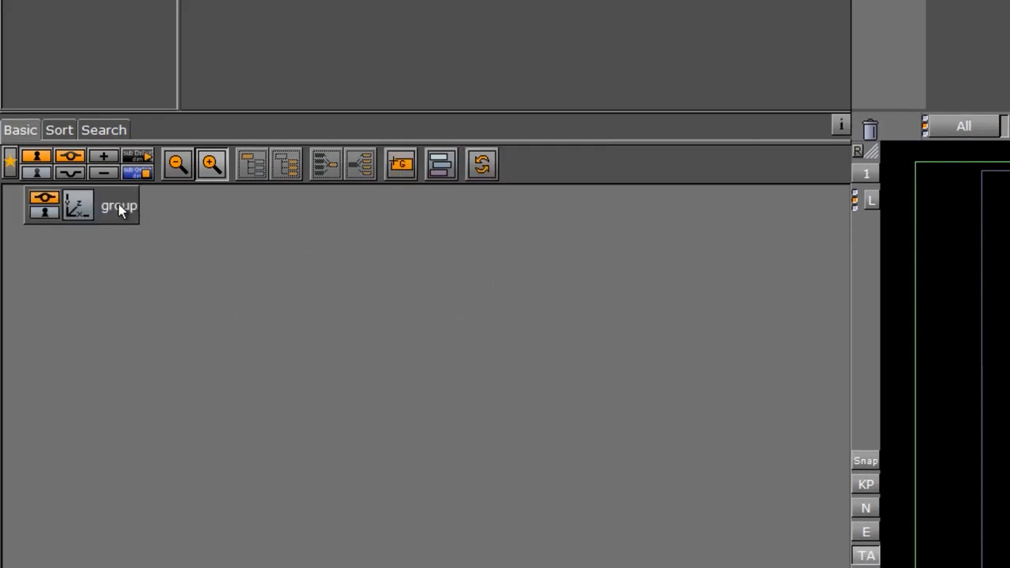
pyautogui.doubleClick(119, 206)
pyautogui.write('FULLPAGE')
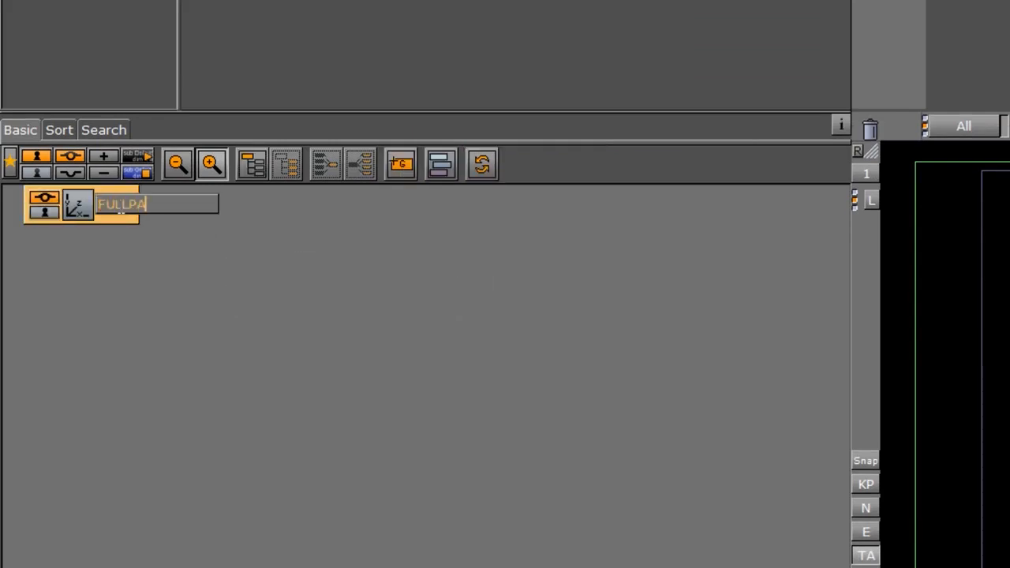
pyautogui.write('GROUP')
pyautogui.press('Return')
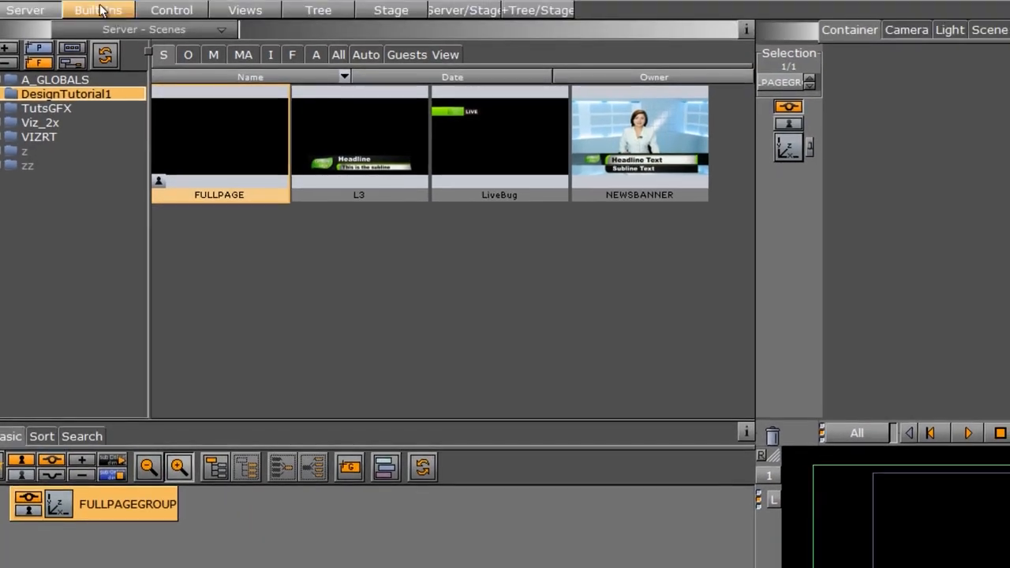
# Add a Rectangle geometry inside FULLPAGEGROUP and scale it to fill the whole screen
pyautogui.click(98, 10)
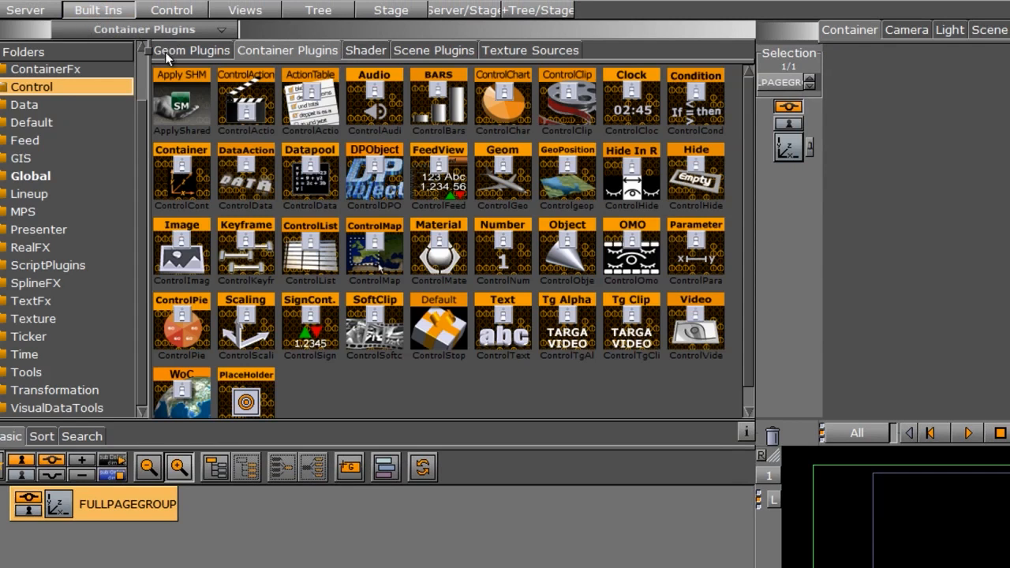
pyautogui.click(191, 50)
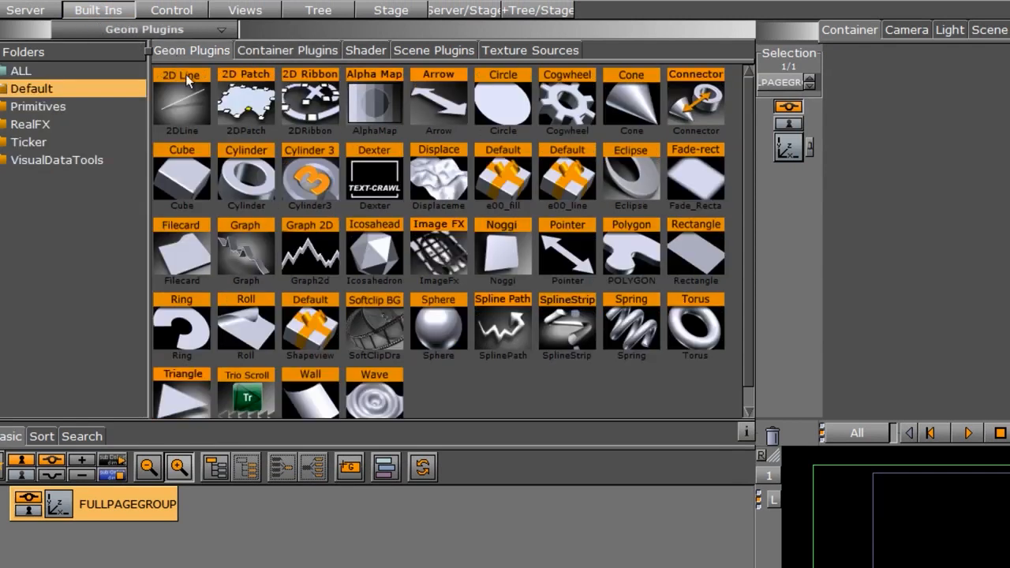
pyautogui.moveTo(695, 250); pyautogui.dragTo(142, 508)
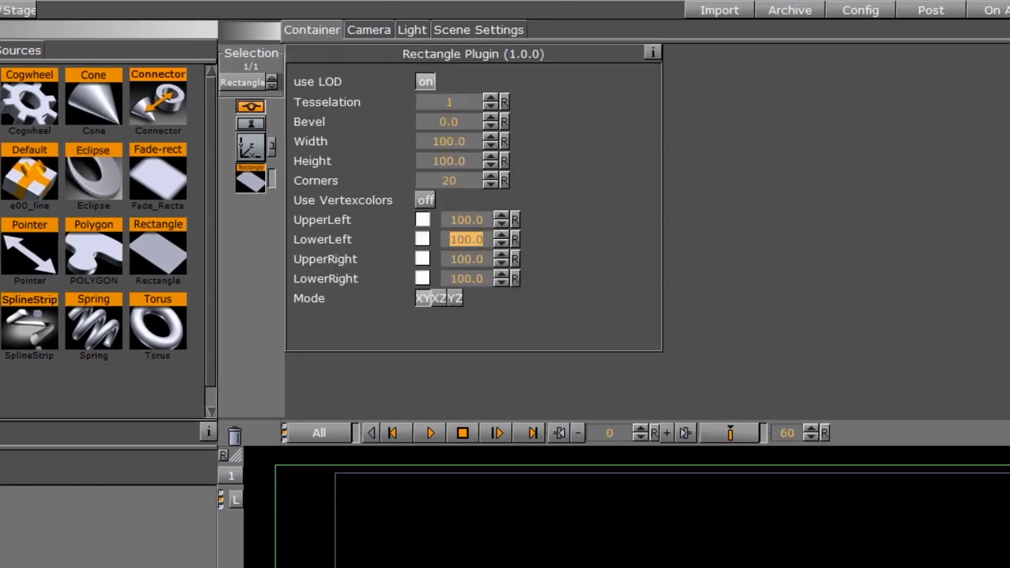
pyautogui.click(252, 153)
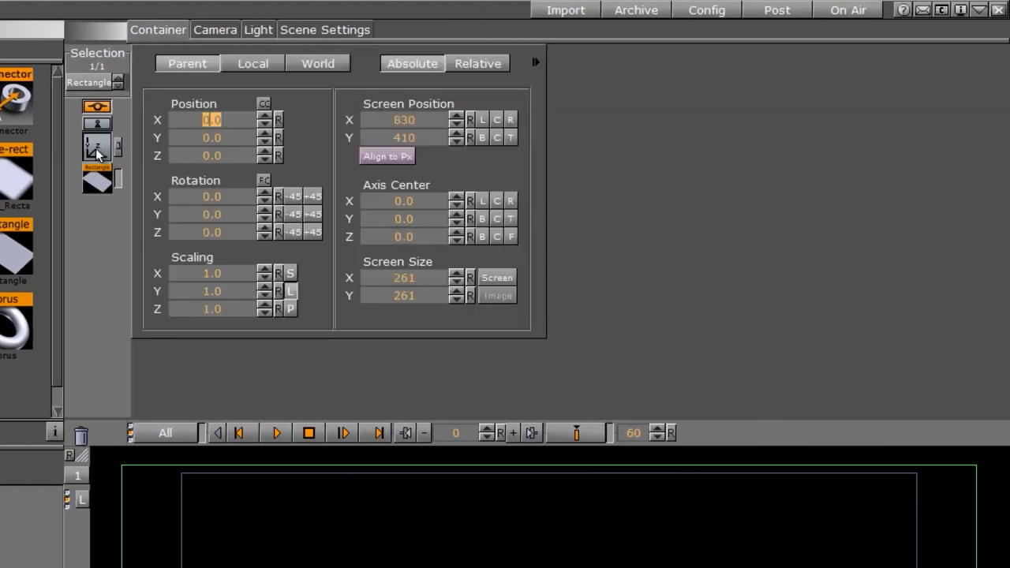
pyautogui.click(491, 277)
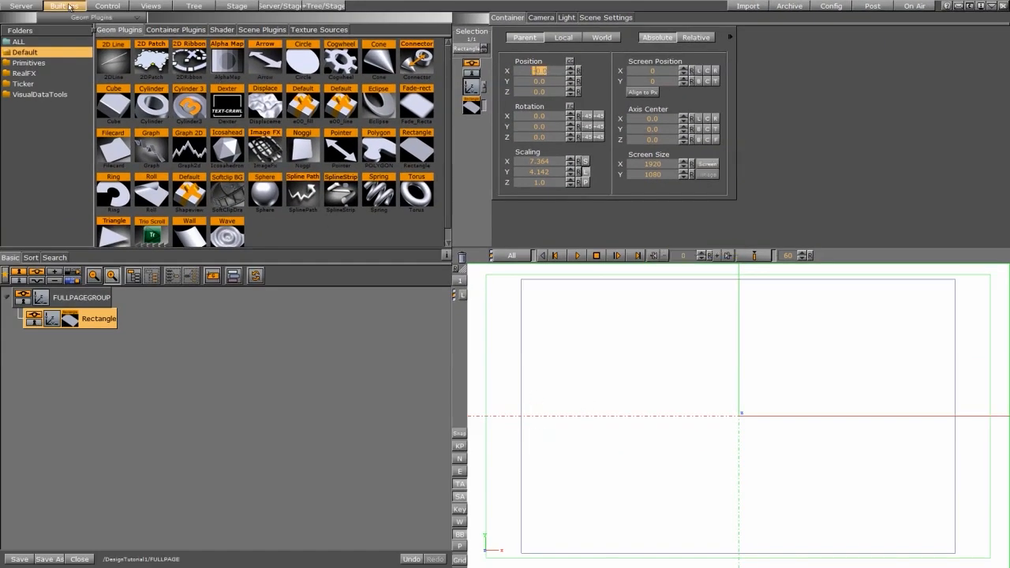
# Apply the BG1 image from the DesignTutorial1 folder as the texture of the full-screen rectangle
pyautogui.click(28, 7)
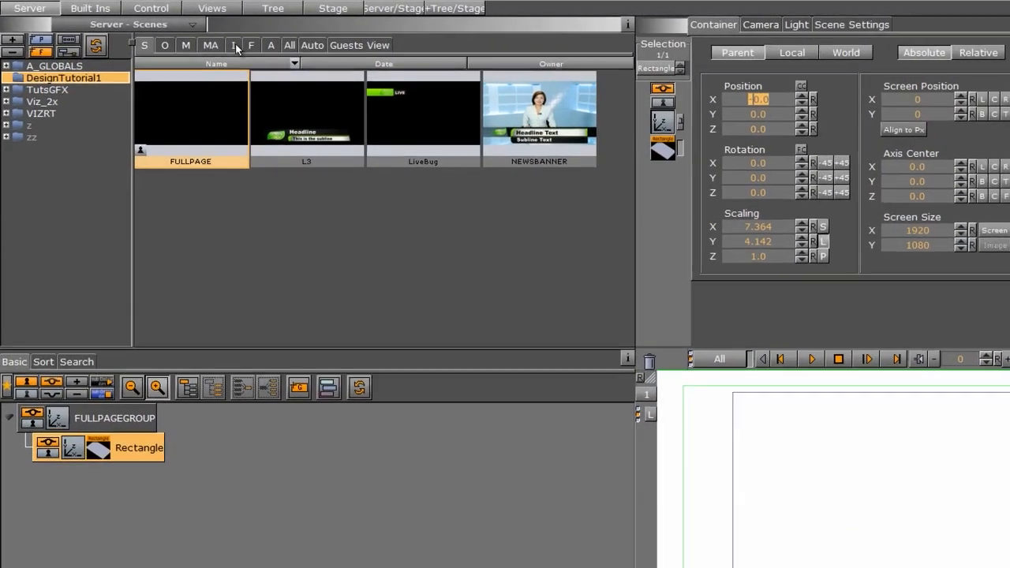
pyautogui.click(166, 32)
pyautogui.moveTo(158, 93); pyautogui.dragTo(142, 446)
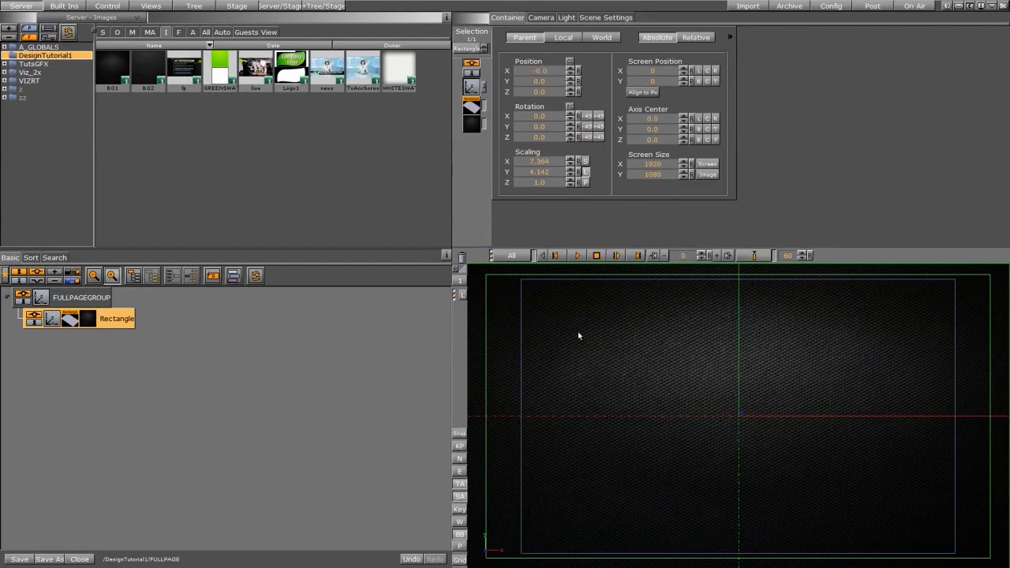
# Enable vertex colors on the background rectangle and darken its UpperLeft and LowerRight corners to about RGB 27, 20, 20
pyautogui.click(69, 320)
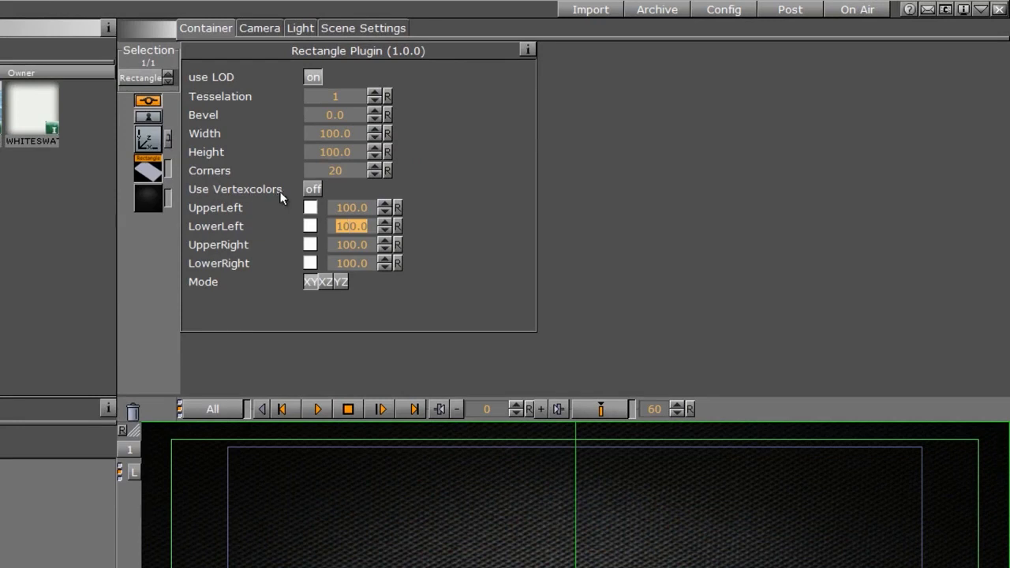
pyautogui.click(312, 189)
pyautogui.click(312, 209)
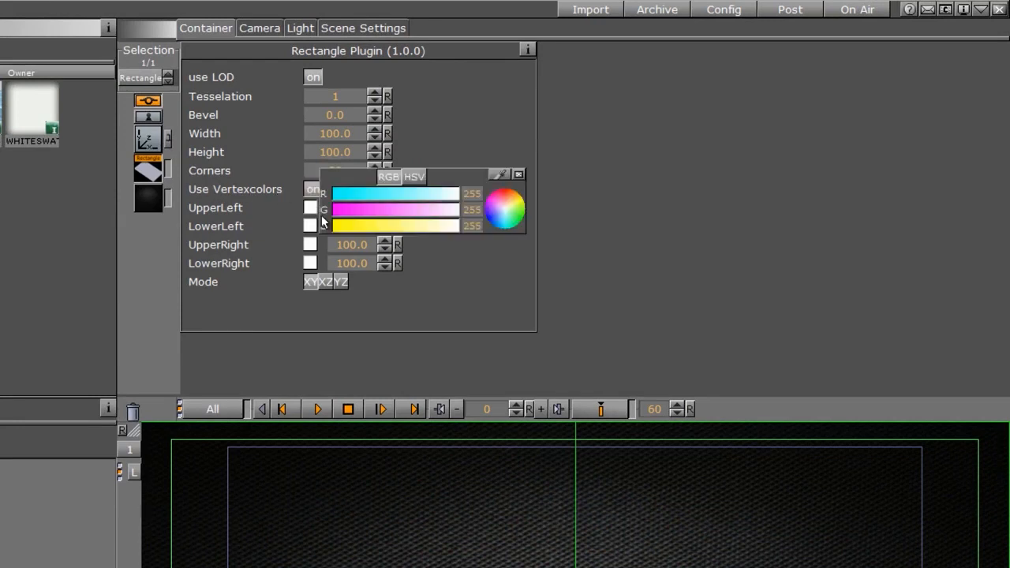
pyautogui.click(339, 193)
pyautogui.click(344, 209)
pyautogui.click(361, 225)
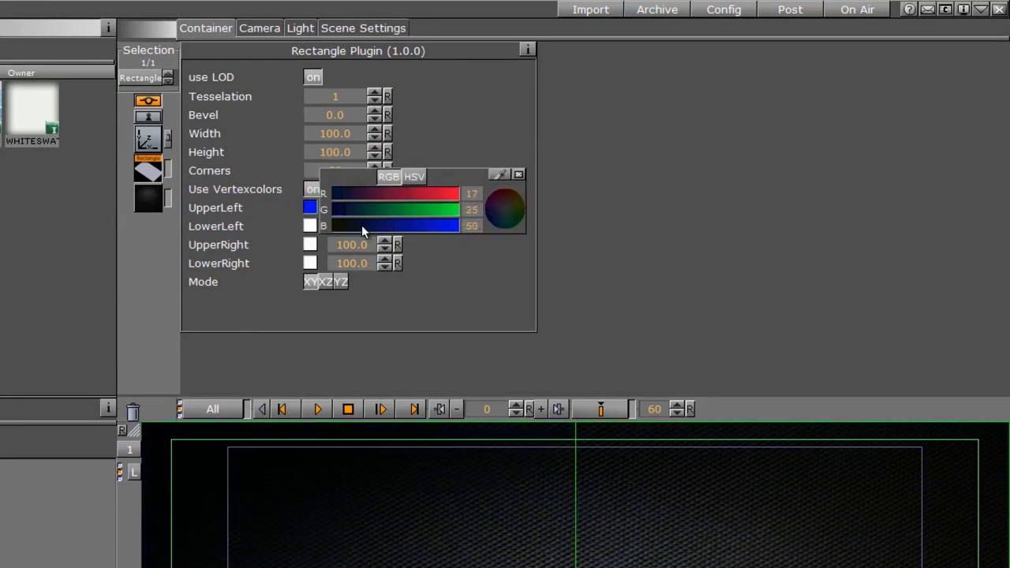
pyautogui.click(357, 210)
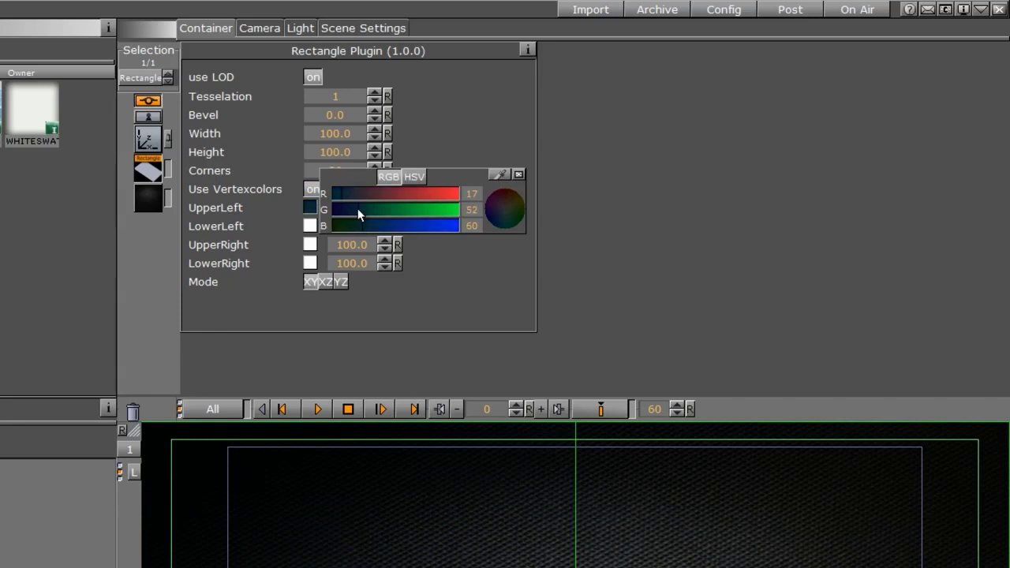
pyautogui.moveTo(343, 226); pyautogui.dragTo(357, 226)
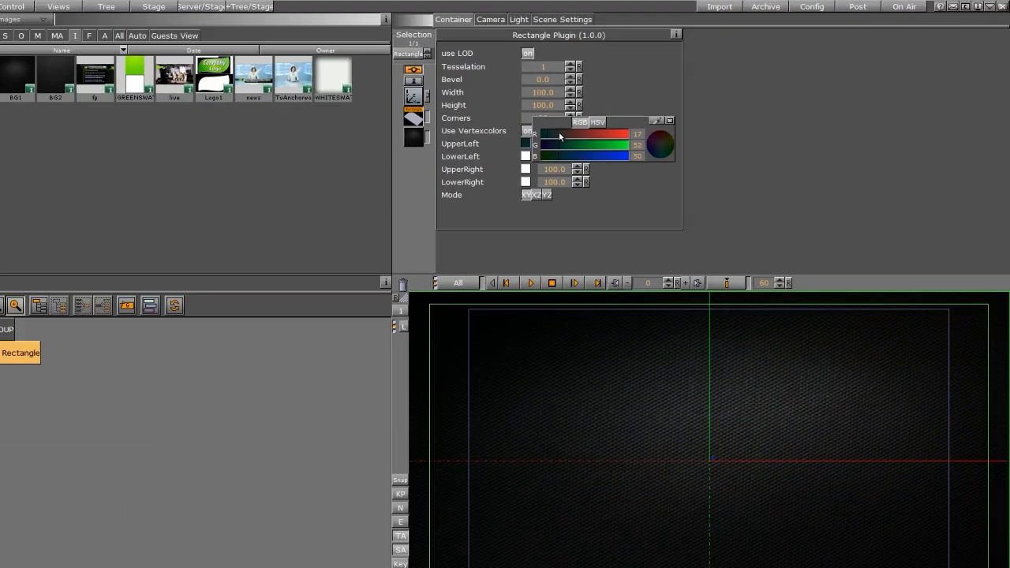
pyautogui.click(559, 134)
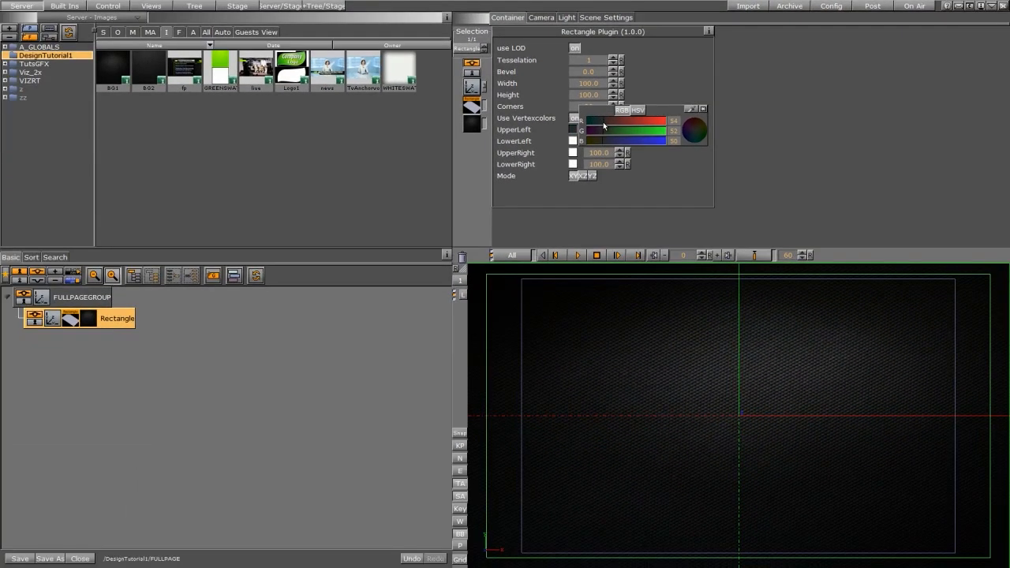
pyautogui.click(594, 131)
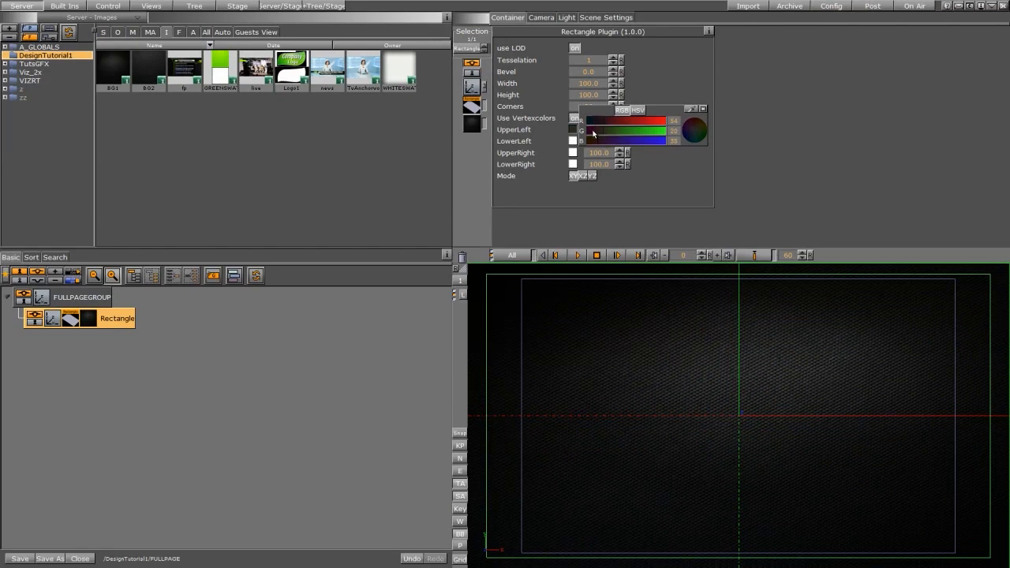
pyautogui.click(594, 123)
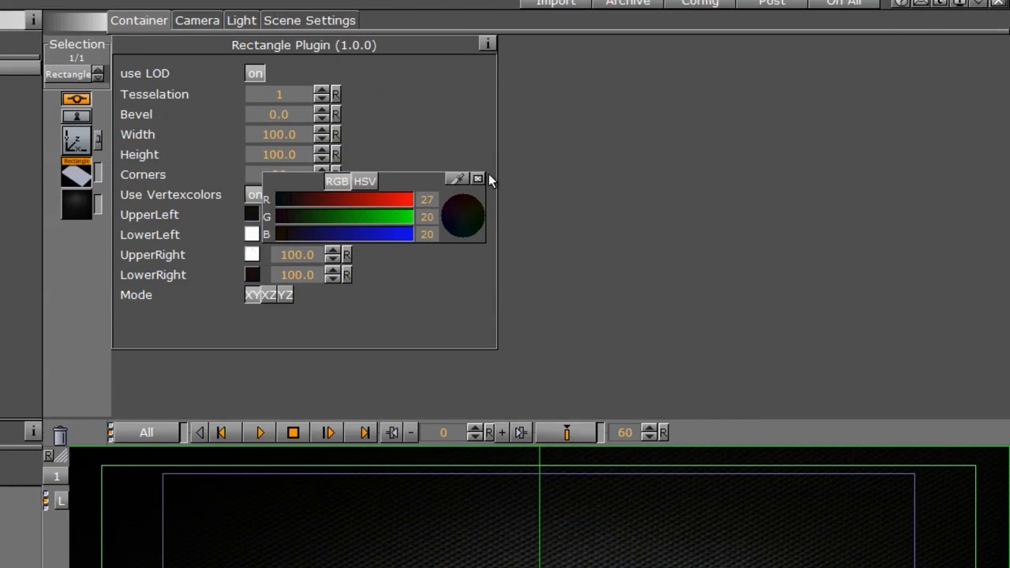
pyautogui.click(477, 178)
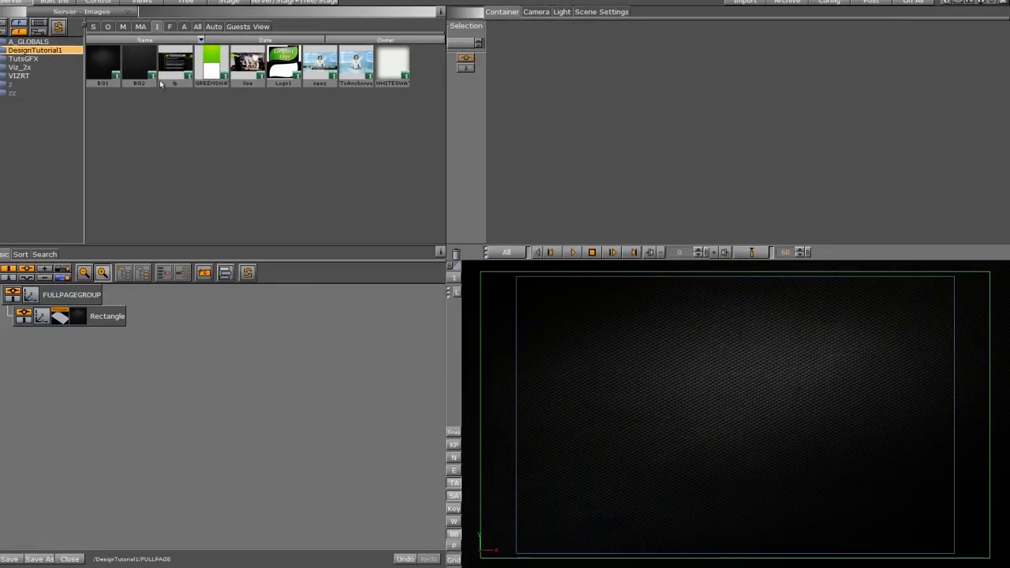
# Add a second Rectangle geometry inside FULLPAGEGROUP and set its width and height to 500
pyautogui.click(54, 3)
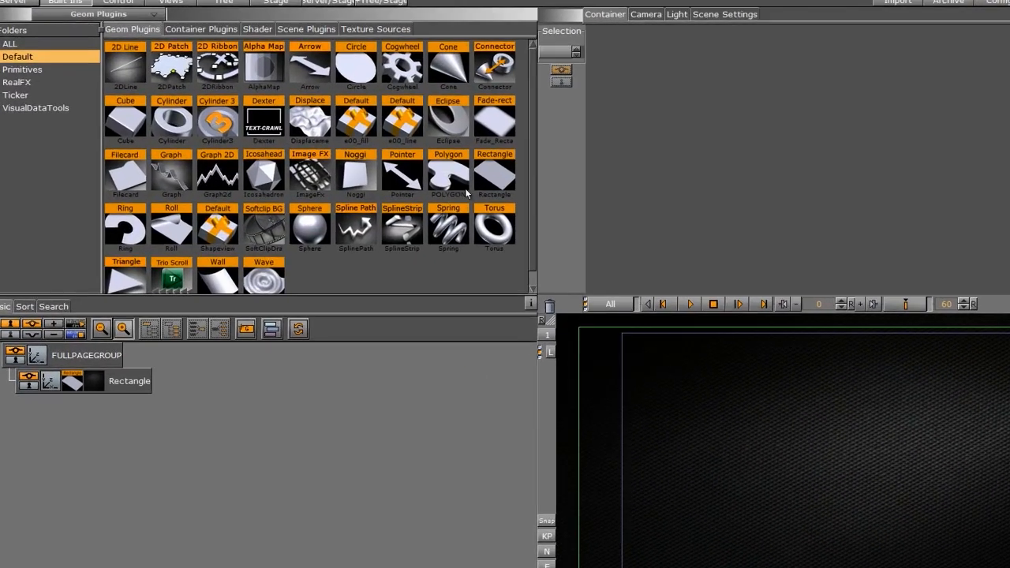
pyautogui.moveTo(494, 175); pyautogui.dragTo(63, 430)
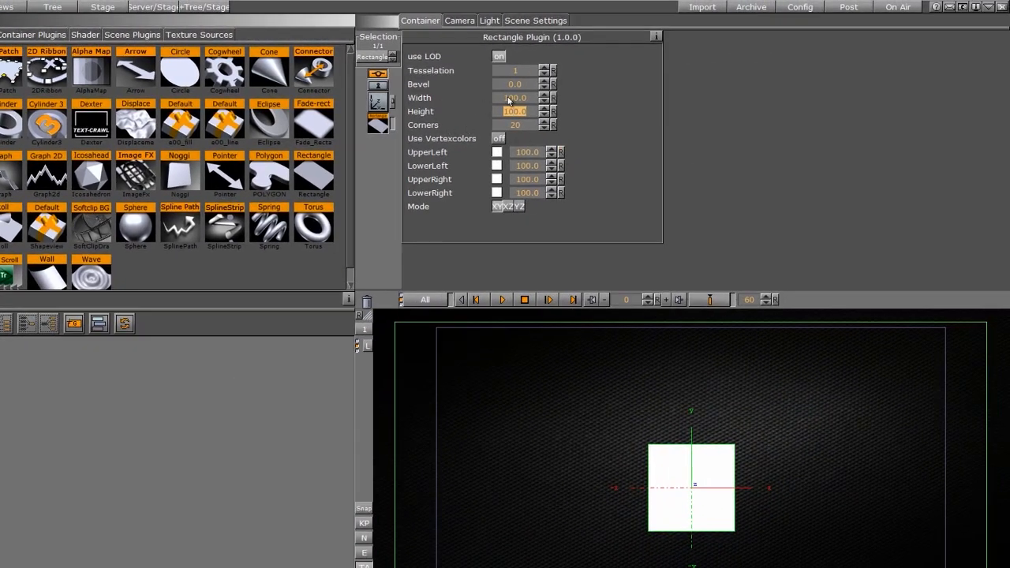
pyautogui.moveTo(500, 101); pyautogui.dragTo(503, 101)
pyautogui.moveTo(503, 101); pyautogui.dragTo(505, 101)
pyautogui.write('500')
pyautogui.press('Return')
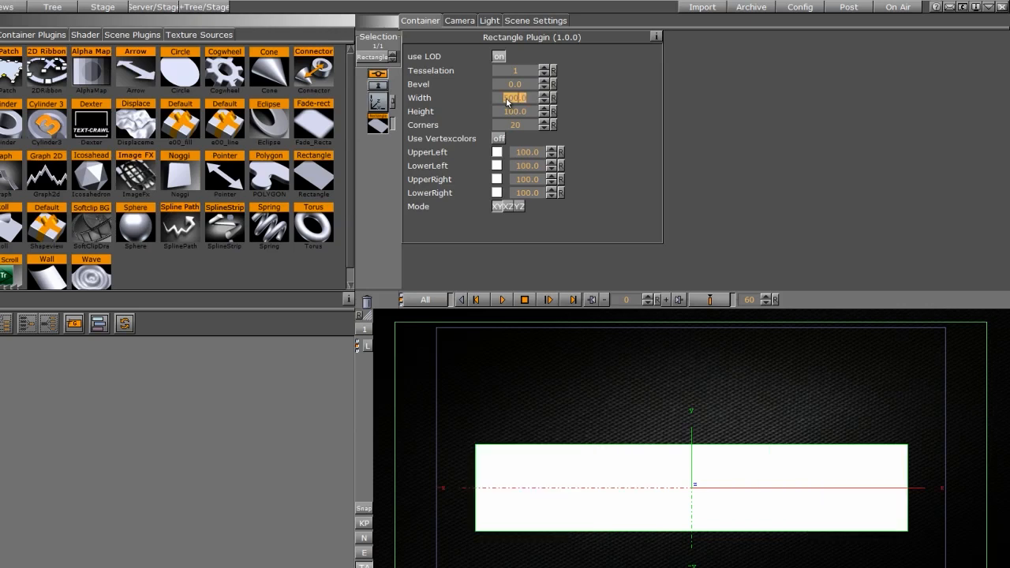
pyautogui.click(509, 111)
pyautogui.write('500')
pyautogui.press('Return')
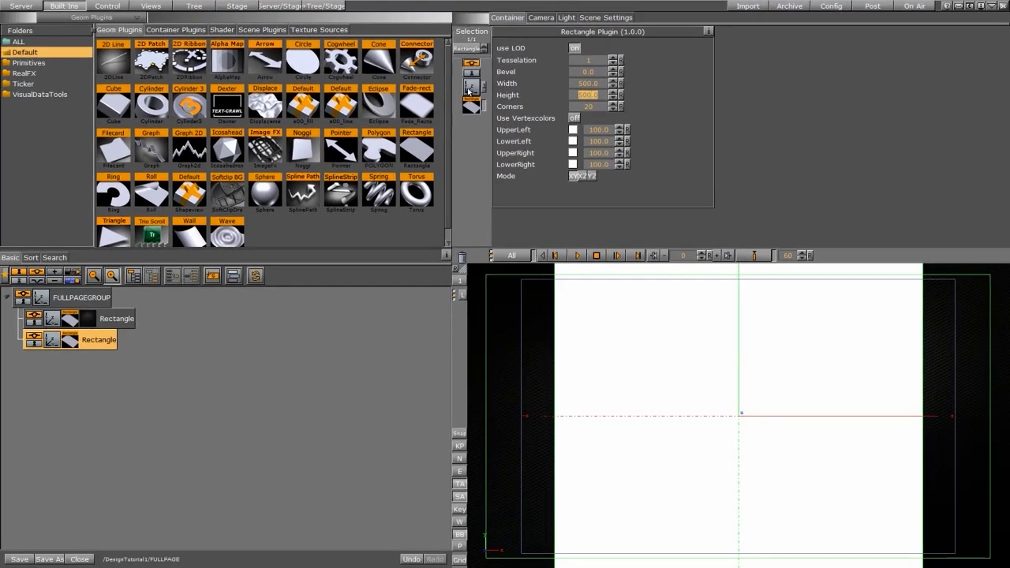
# Rotate the second rectangle to about -48 on Z and move it to about X -322, Y -175
pyautogui.click(470, 88)
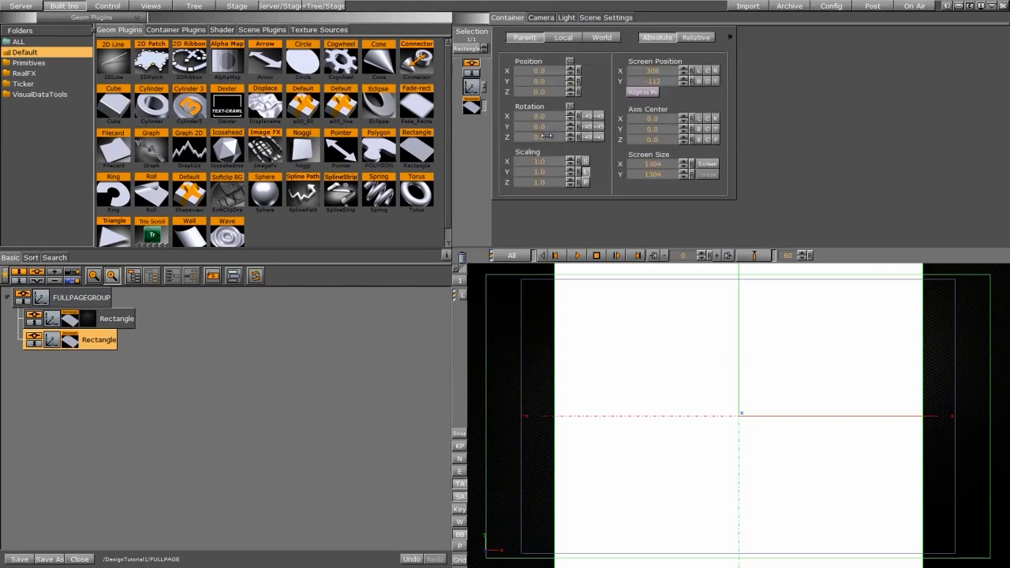
pyautogui.moveTo(547, 135); pyautogui.dragTo(521, 138)
pyautogui.moveTo(538, 72); pyautogui.dragTo(377, 123)
pyautogui.moveTo(534, 83)
pyautogui.mouseDown()
pyautogui.moveTo(471, 82)
pyautogui.moveTo(532, 81)
pyautogui.mouseUp()
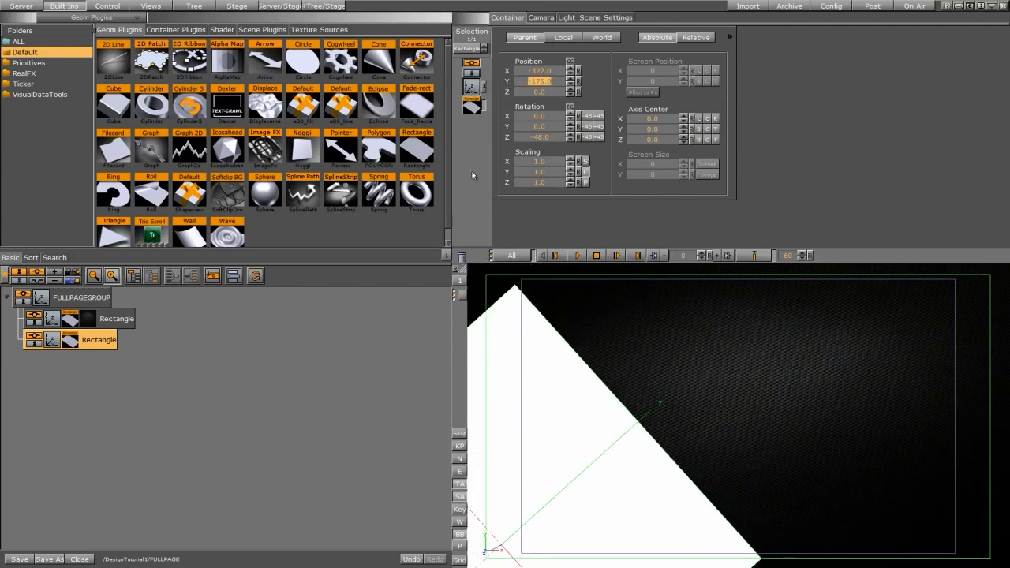
# Widen the tilted rectangle to about 763 so that it extends past the screen edges
pyautogui.click(471, 107)
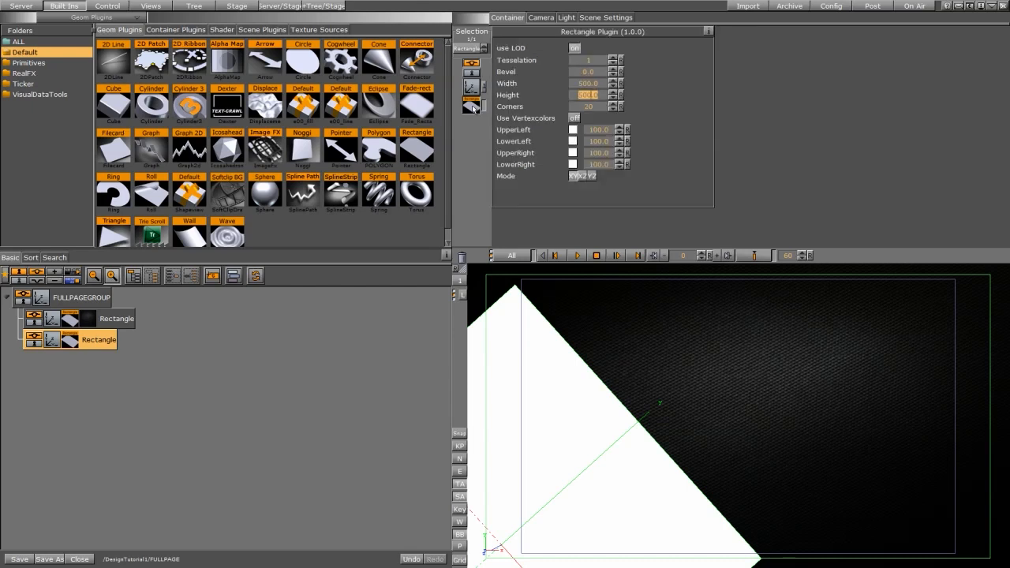
pyautogui.moveTo(581, 82); pyautogui.dragTo(748, 92)
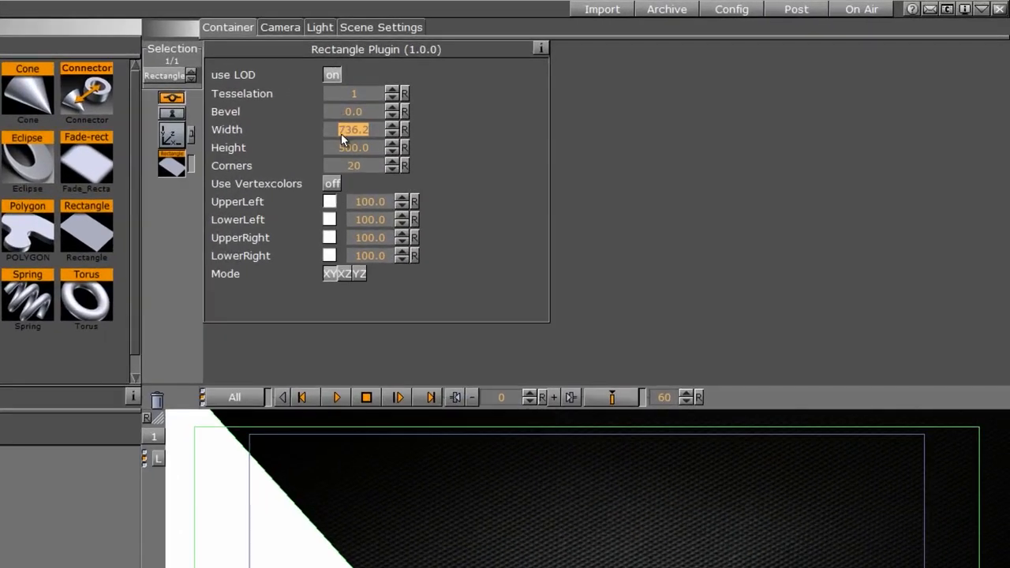
pyautogui.moveTo(384, 124); pyautogui.dragTo(590, 135)
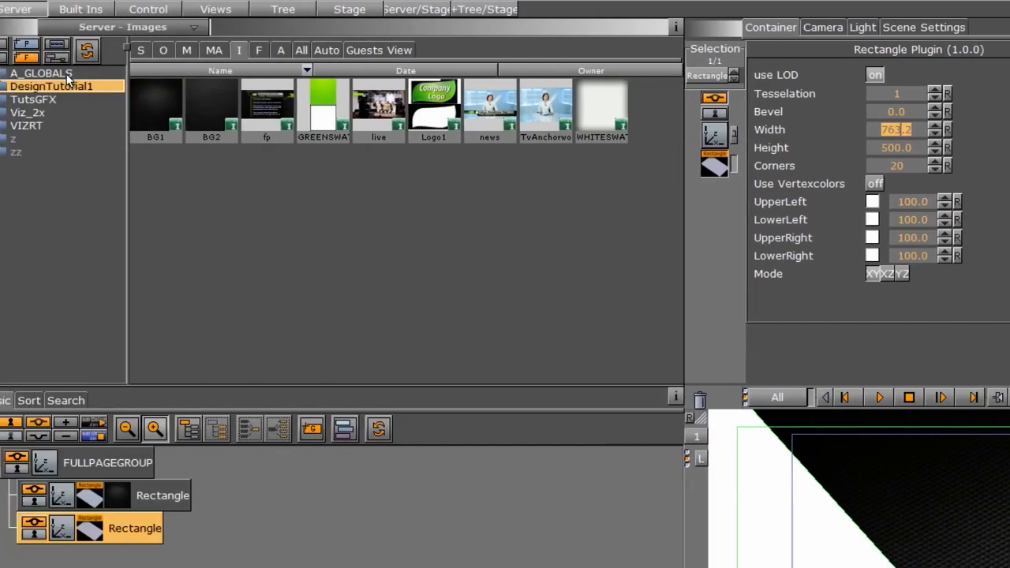
# Apply the BG2 image to the tilted rectangle and set its texture mapping to Vertex
pyautogui.moveTo(228, 111); pyautogui.dragTo(144, 527)
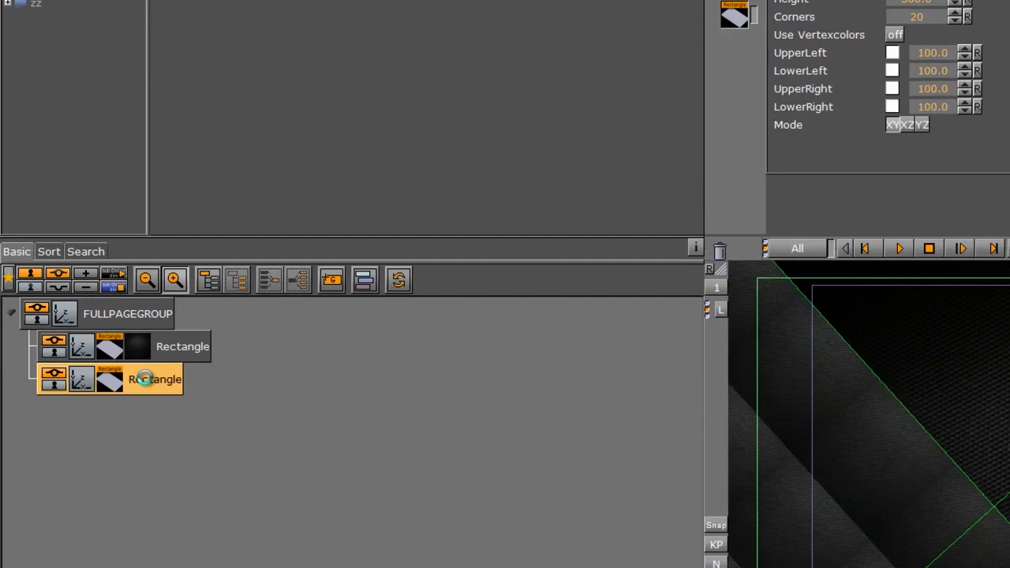
pyautogui.moveTo(144, 379); pyautogui.dragTo(146, 381)
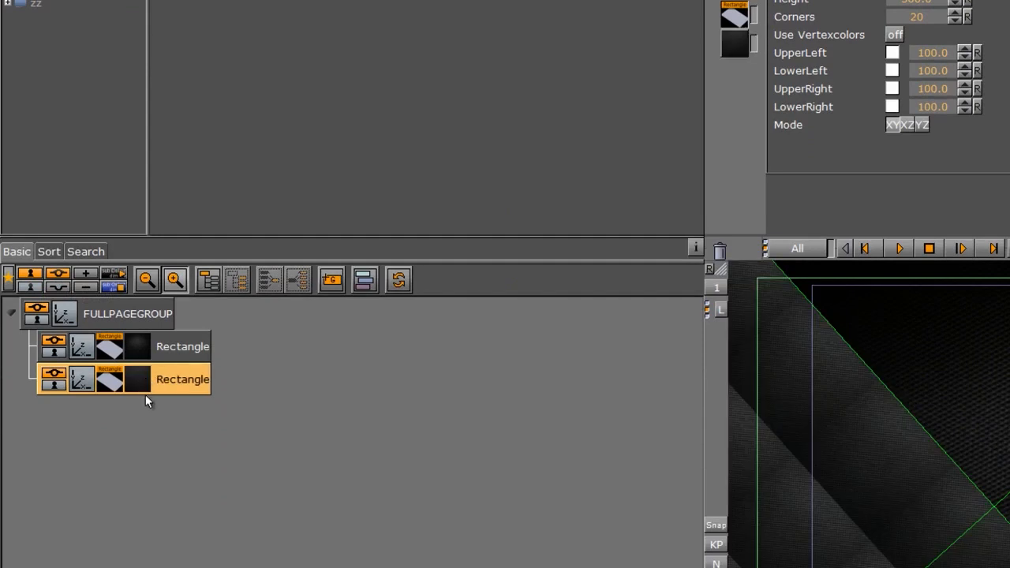
pyautogui.click(139, 383)
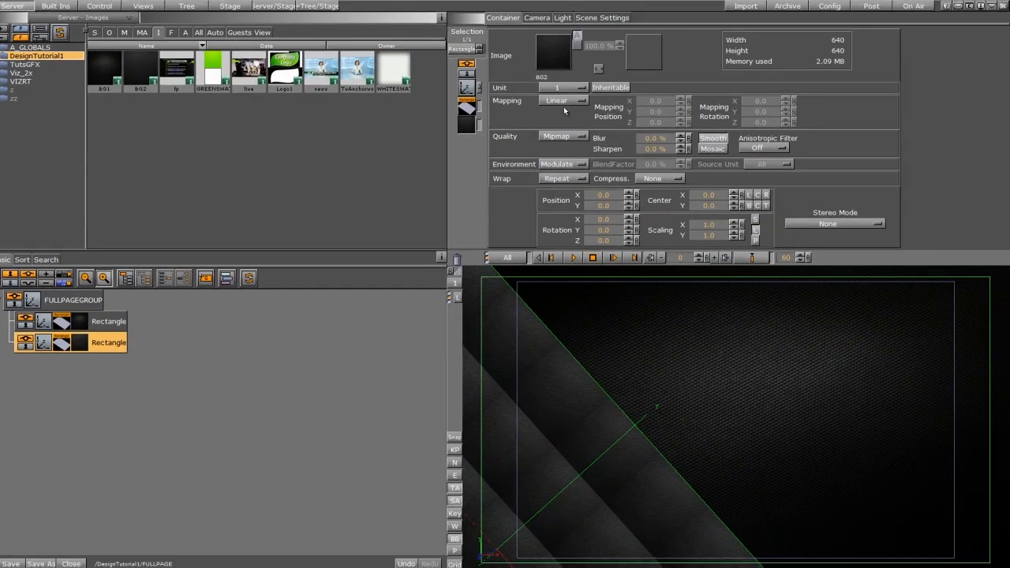
pyautogui.click(564, 101)
pyautogui.click(563, 113)
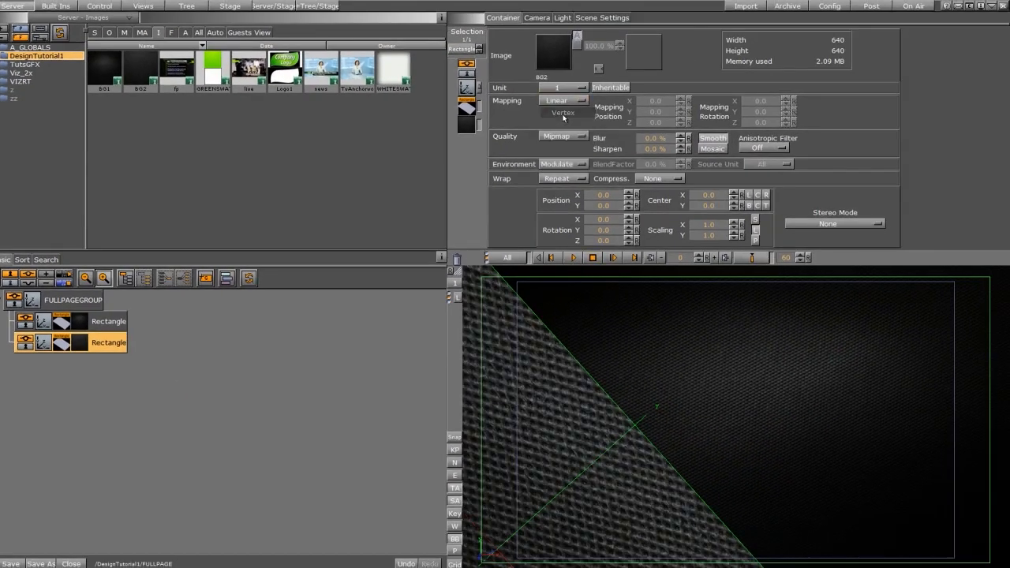
pyautogui.click(660, 352)
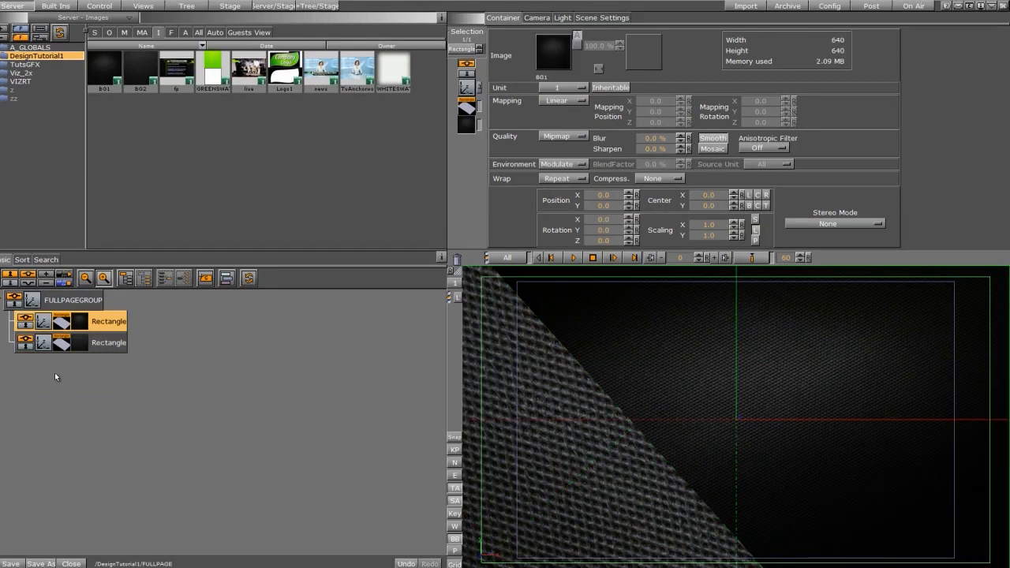
# Enable vertex colours on the tilted rectangle, set UpperLeft to about RGB 23, 22, 32, and copy that colour to LowerLeft and UpperRight
pyautogui.click(60, 345)
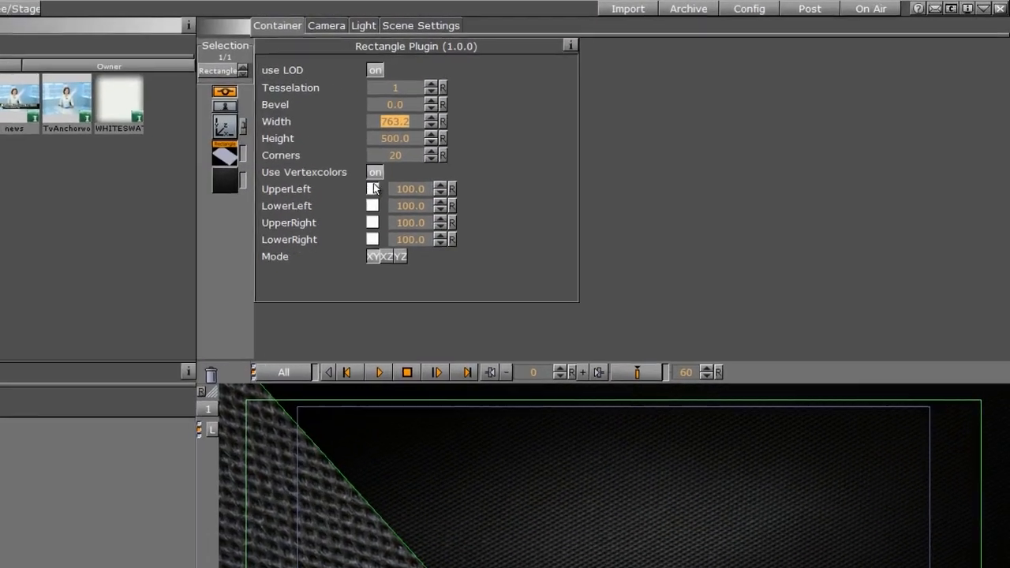
pyautogui.click(569, 130)
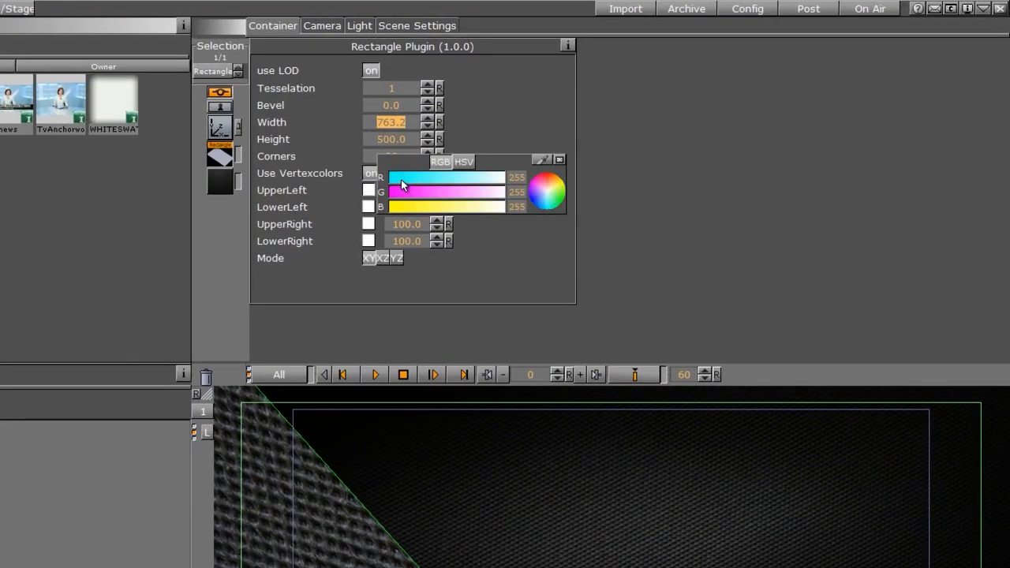
pyautogui.click(399, 179)
pyautogui.click(399, 192)
pyautogui.click(402, 207)
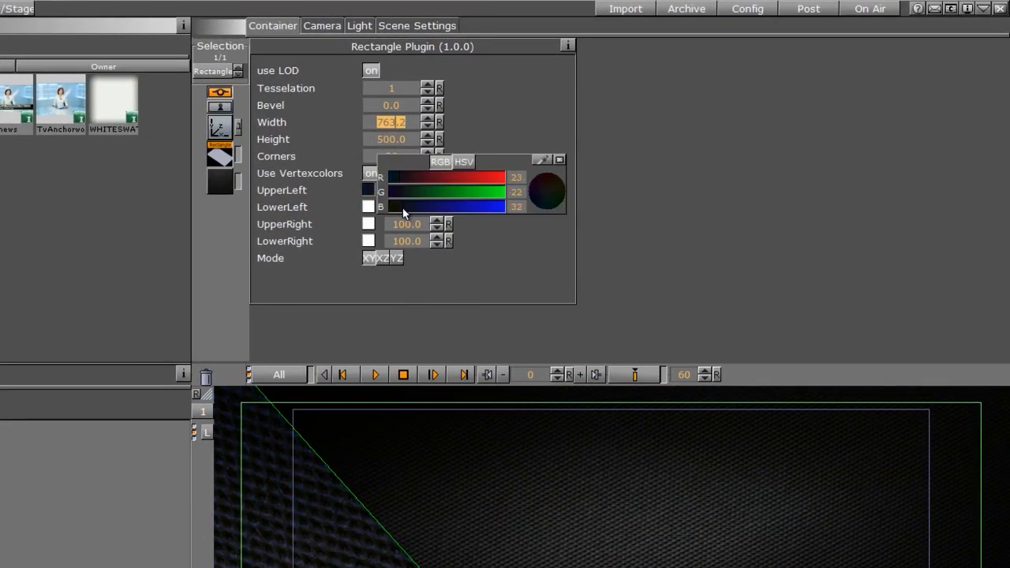
pyautogui.moveTo(367, 190); pyautogui.dragTo(369, 229)
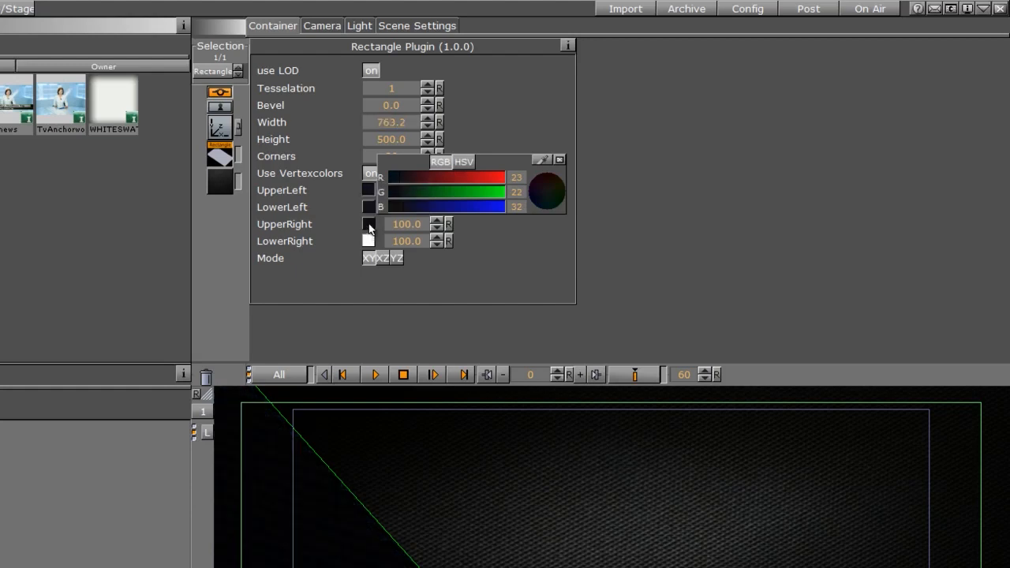
# Lighten the tilted rectangle's UpperRight vertex colour to about RGB 87, 89, 81 and copy it to LowerRight
pyautogui.click(369, 225)
pyautogui.click(422, 211)
pyautogui.click(423, 224)
pyautogui.click(425, 237)
pyautogui.click(428, 222)
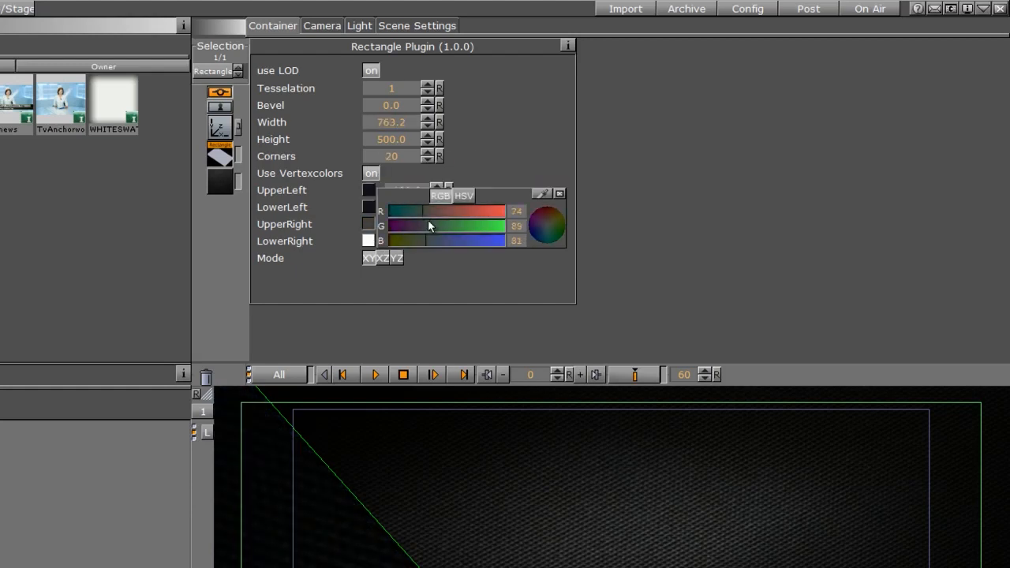
pyautogui.click(428, 213)
pyautogui.moveTo(369, 225); pyautogui.dragTo(368, 240)
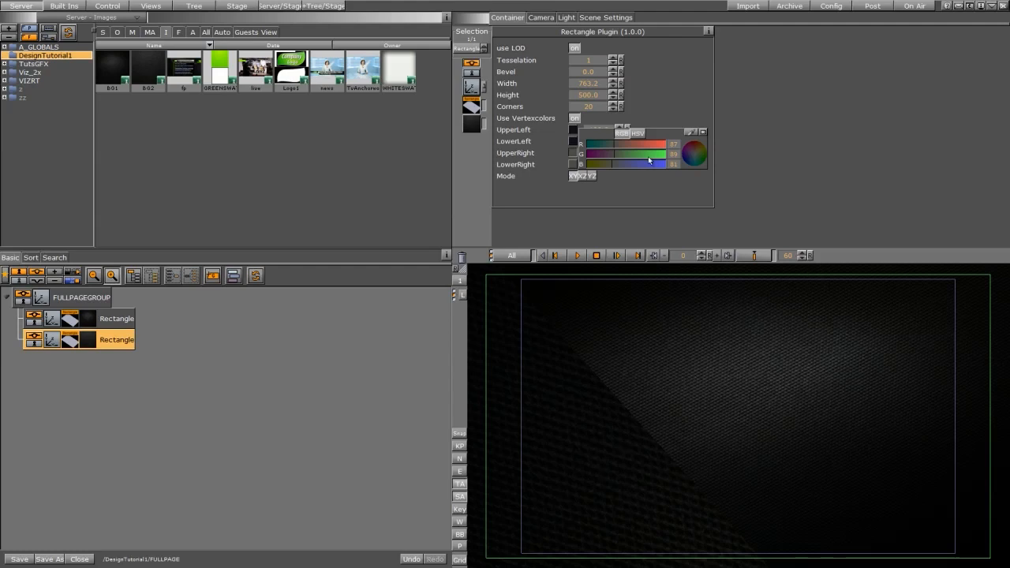
# Load the fp image as the scene's background image and hide FULLPAGEGROUP to view the reference design
pyautogui.click(588, 18)
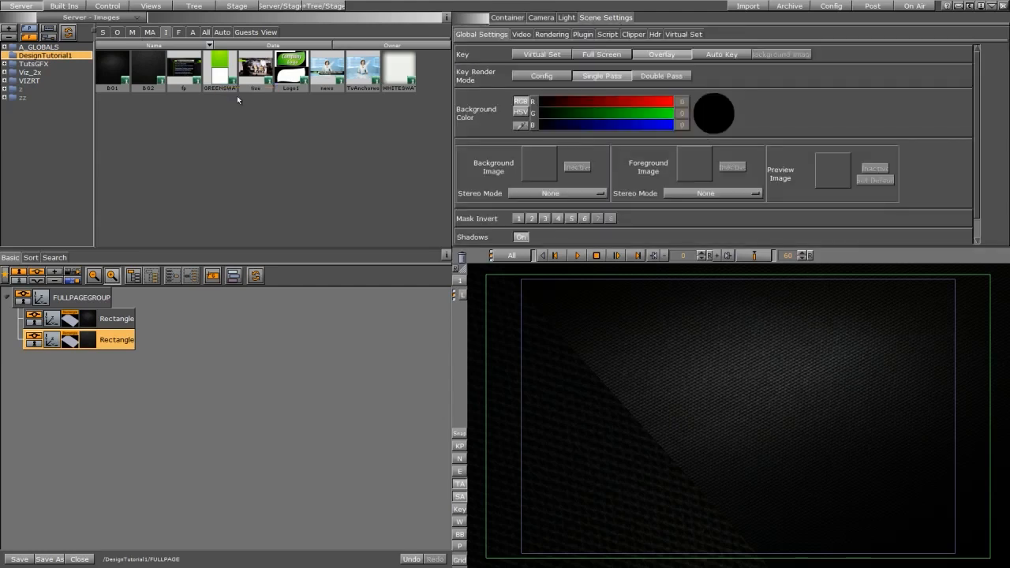
pyautogui.moveTo(183, 69); pyautogui.dragTo(528, 161)
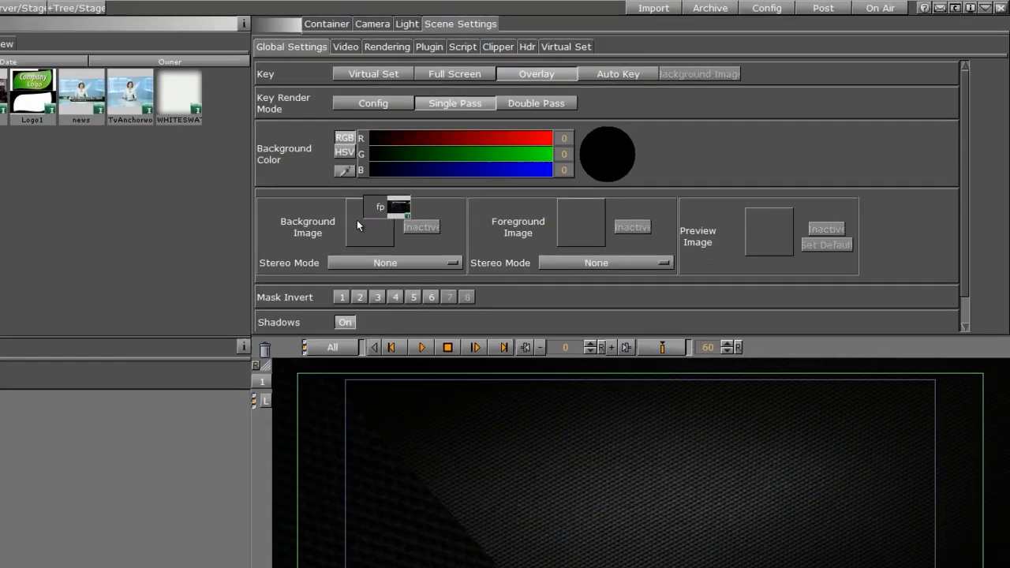
pyautogui.moveTo(357, 219); pyautogui.dragTo(359, 220)
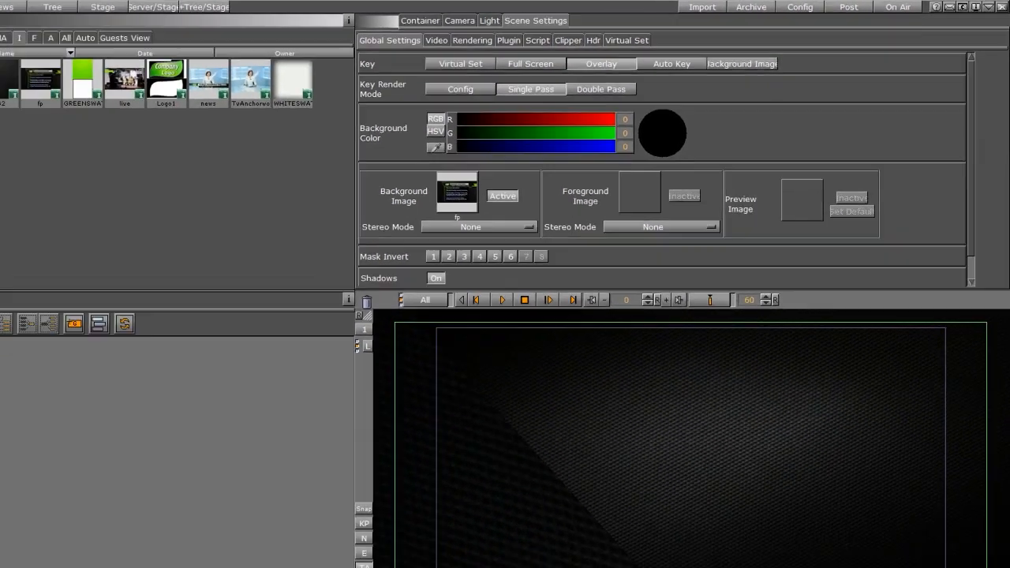
pyautogui.click(116, 341)
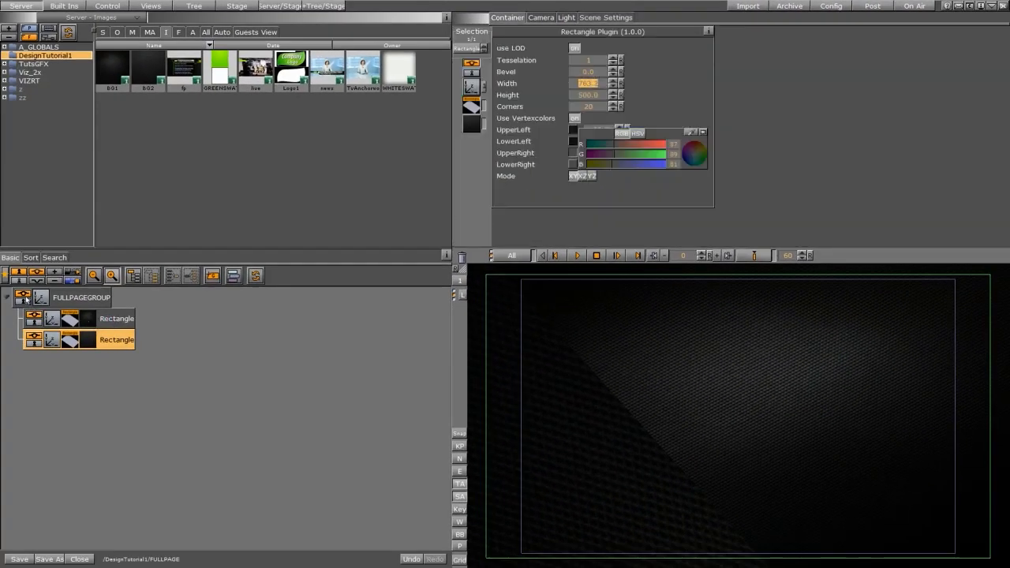
pyautogui.click(25, 298)
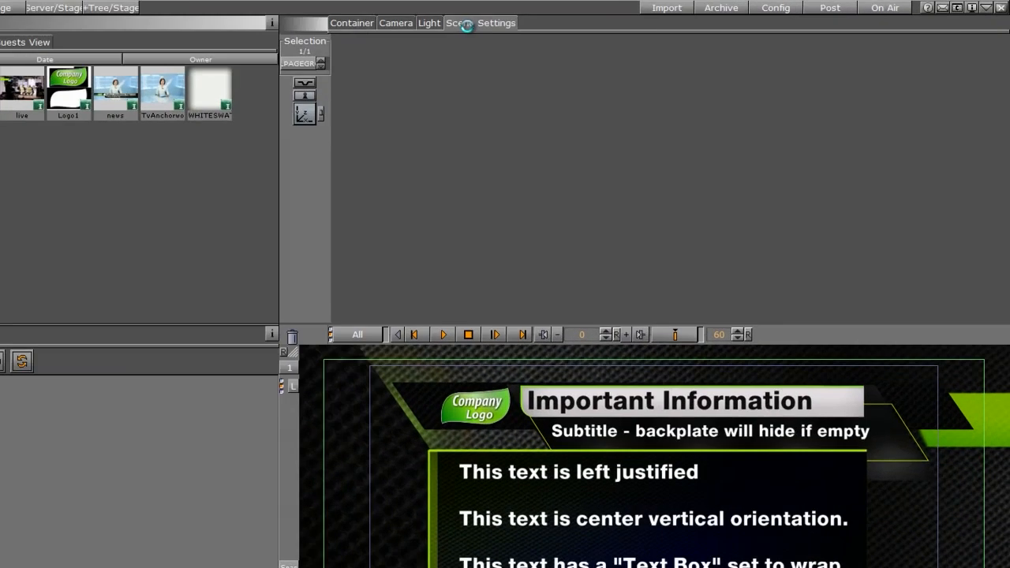
# Replace the scene's background image with the TvAnchorwo image
pyautogui.click(601, 18)
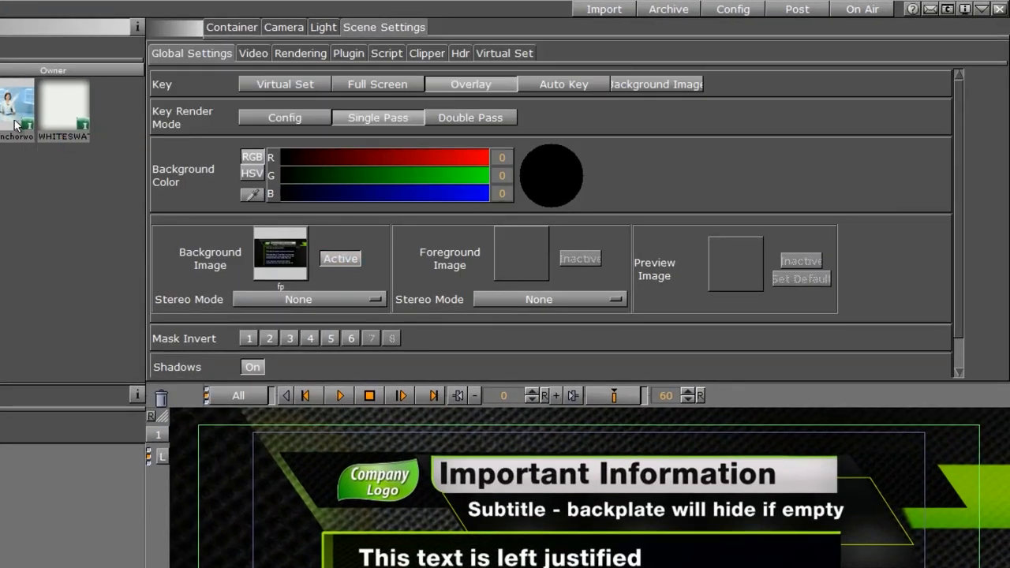
pyautogui.moveTo(14, 125); pyautogui.dragTo(286, 262)
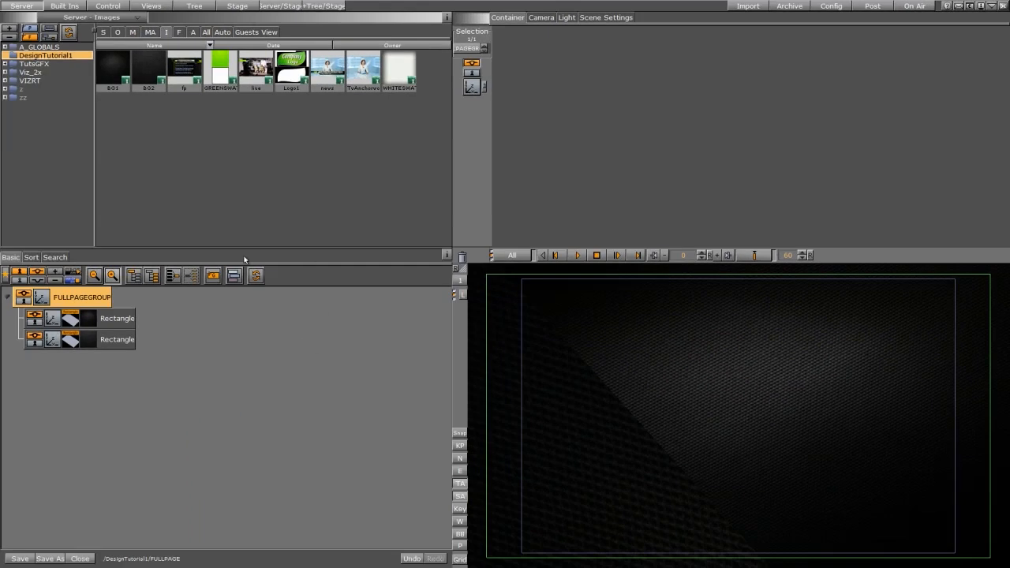
# Group the two rectangles in a new container inside FULLPAGEGROUP and name it BACKGROUND
pyautogui.click(122, 319)
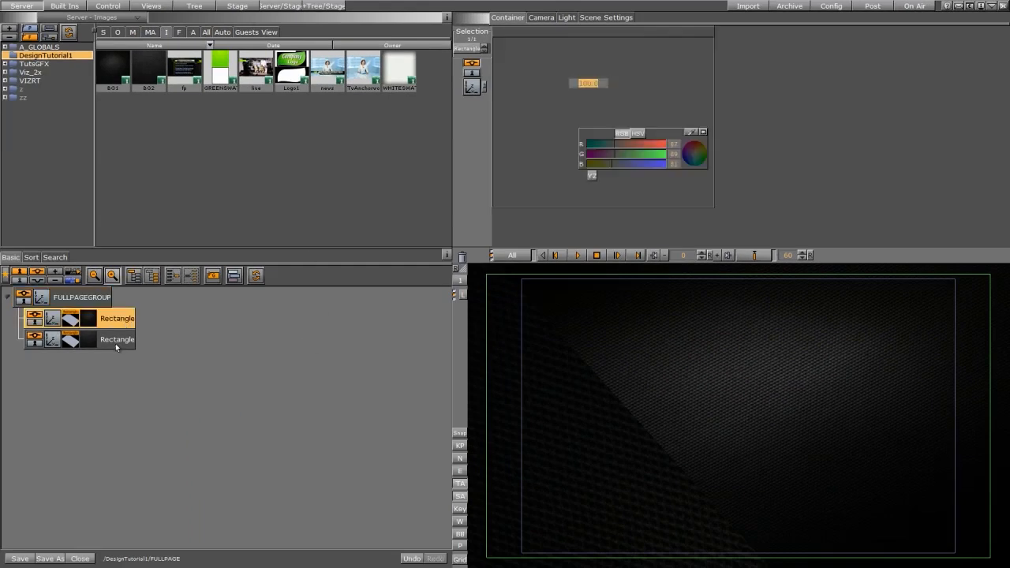
pyautogui.keyDown('ctrl'); pyautogui.click(119, 341); pyautogui.keyUp('ctrl')
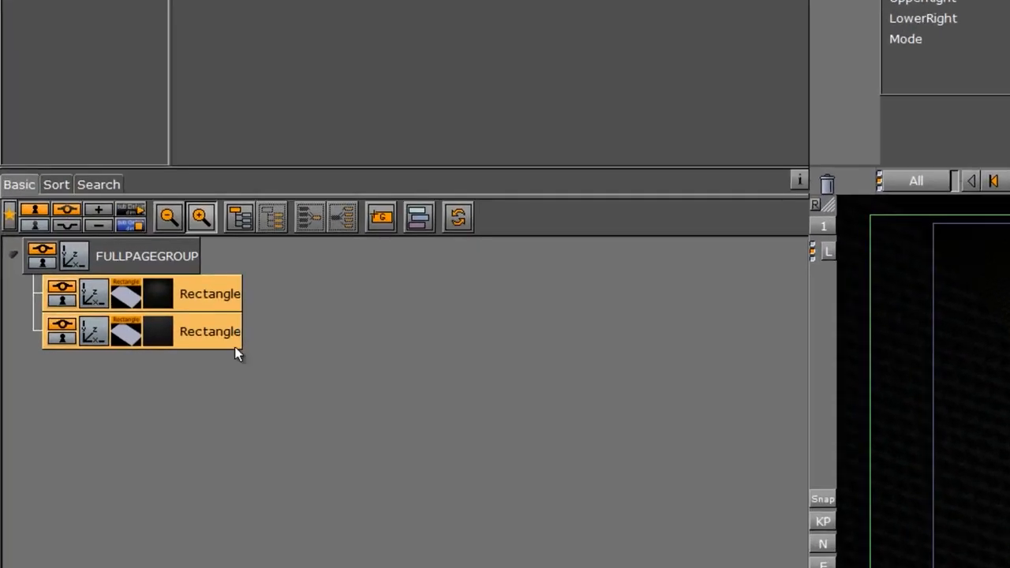
pyautogui.click(238, 217)
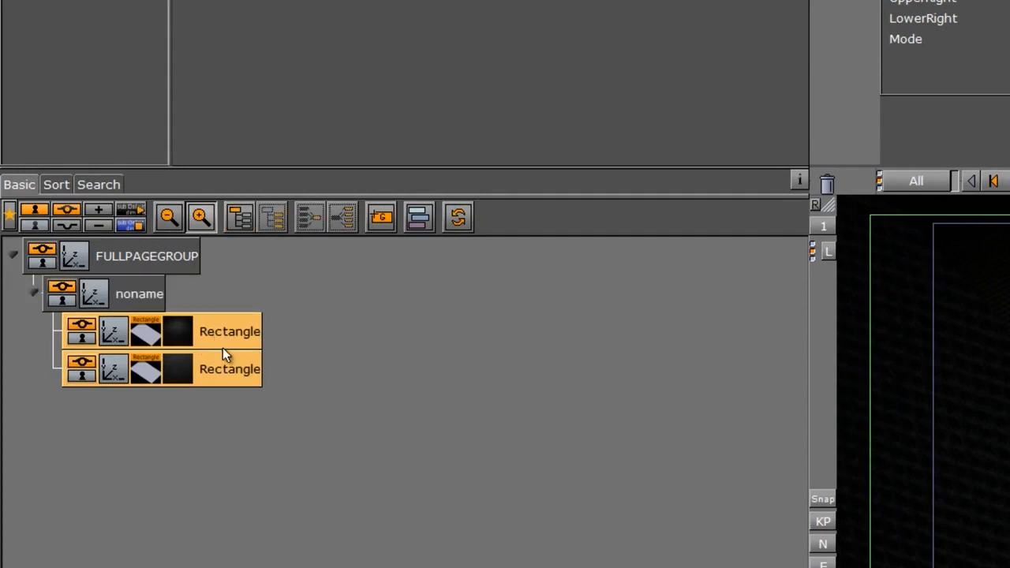
pyautogui.click(146, 294)
pyautogui.click(147, 294)
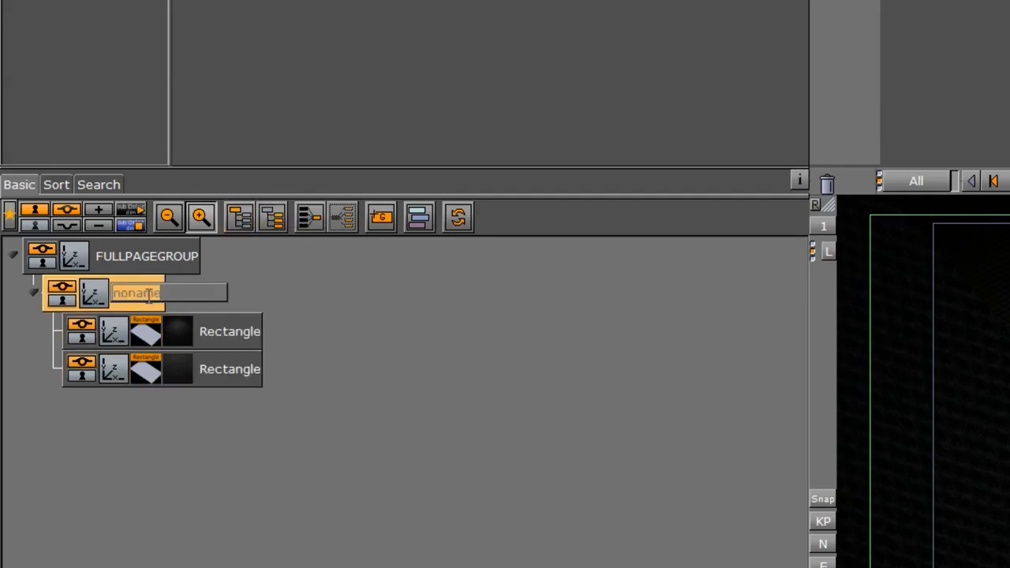
pyautogui.write('BACKG')
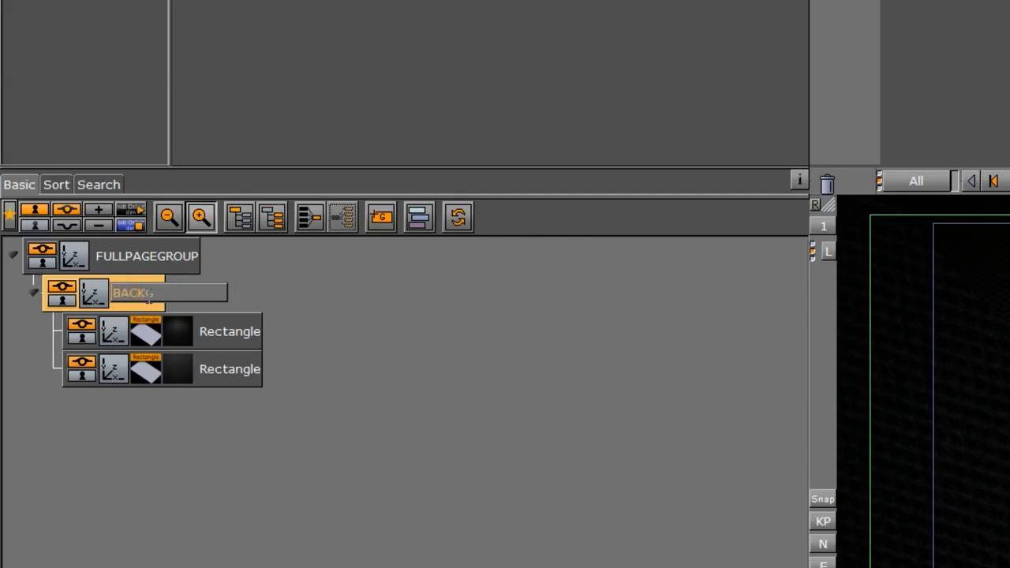
pyautogui.write('ROUND')
pyautogui.press('Return')
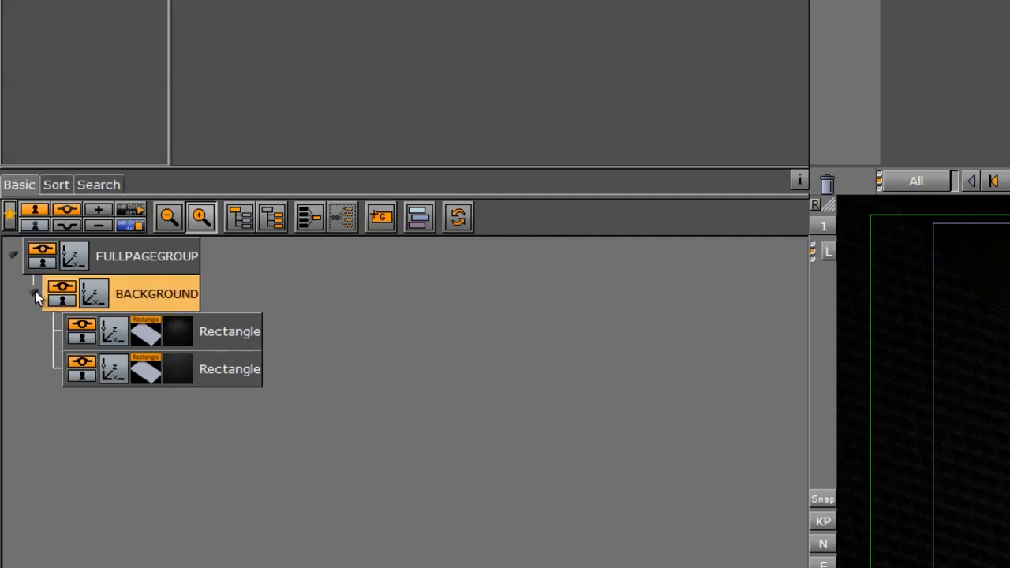
# Collapse BACKGROUND and add a new group below it inside FULLPAGEGROUP, named HEADLINEBANNERS
pyautogui.click(34, 295)
pyautogui.moveTo(380, 216); pyautogui.dragTo(91, 355)
pyautogui.write('HEAD')
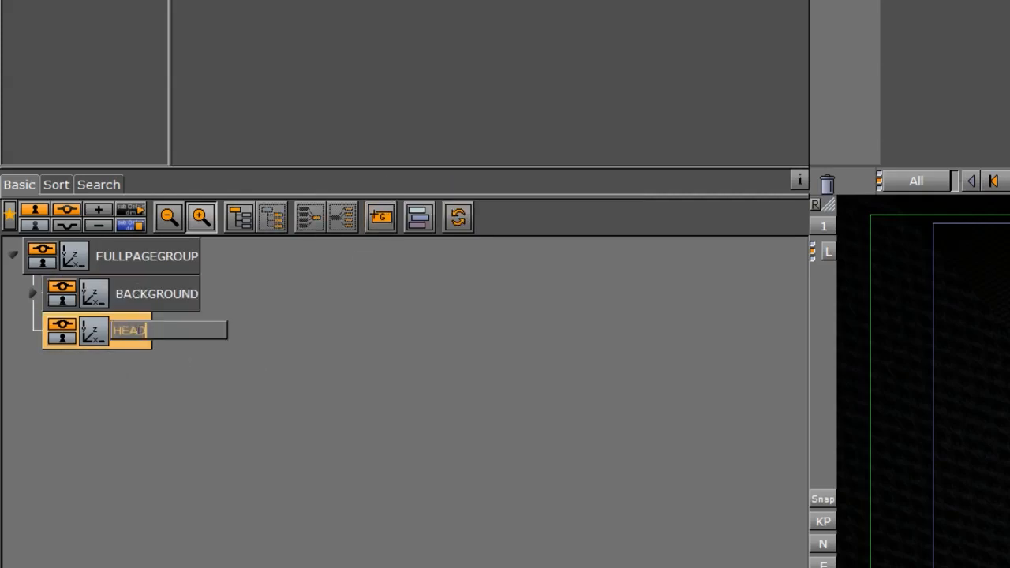
pyautogui.write('LINEBANNERS')
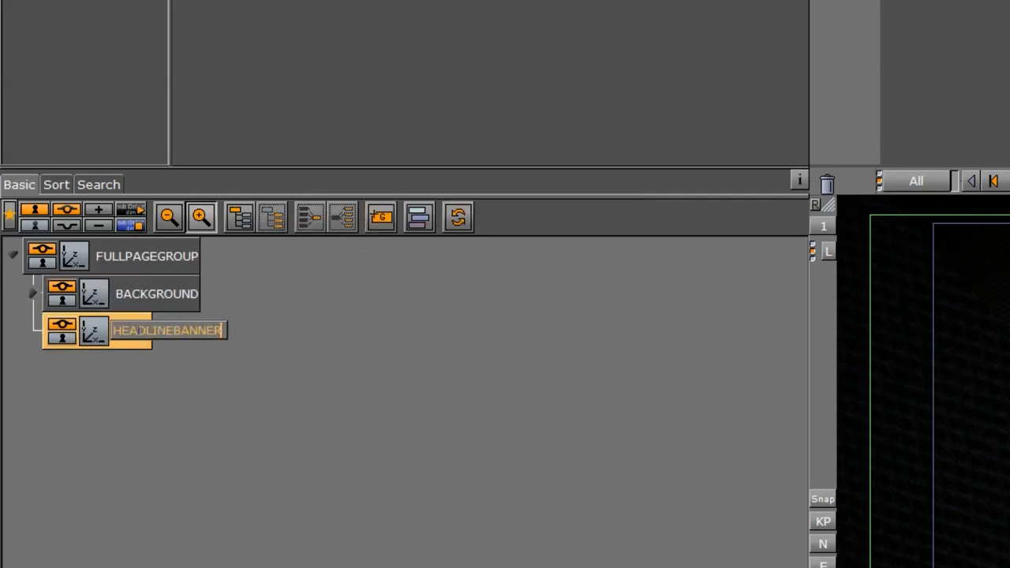
pyautogui.press('Return')
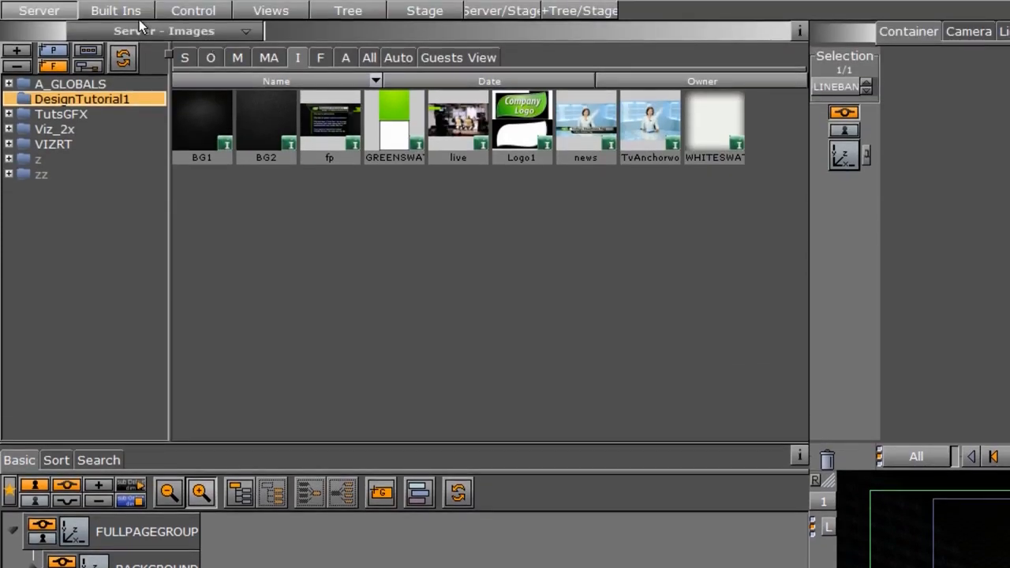
# Add a Noggi geometry inside HEADLINEBANNERS with a width of 500 and a stretch of -20
pyautogui.click(126, 14)
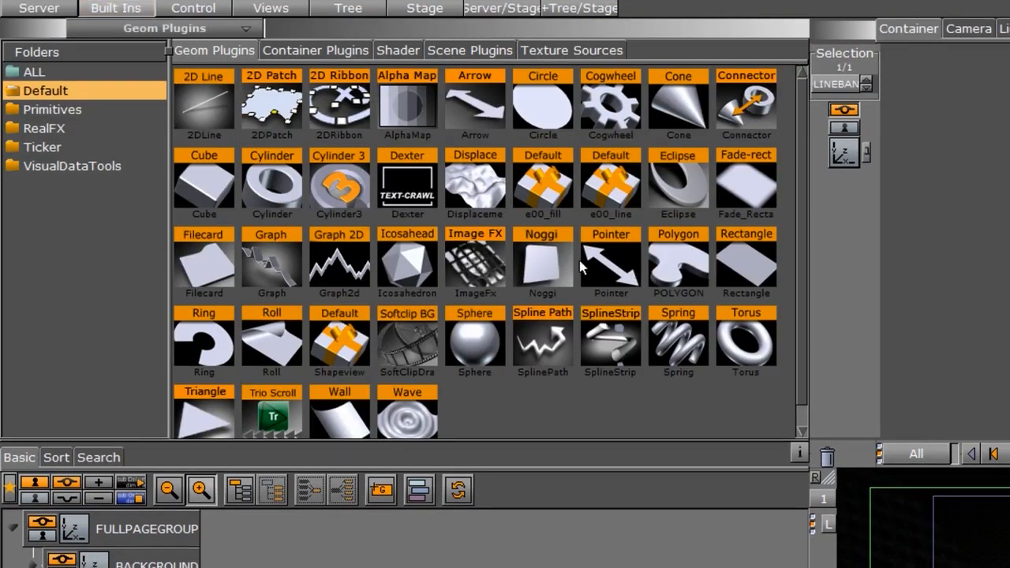
pyautogui.moveTo(580, 269); pyautogui.dragTo(264, 302)
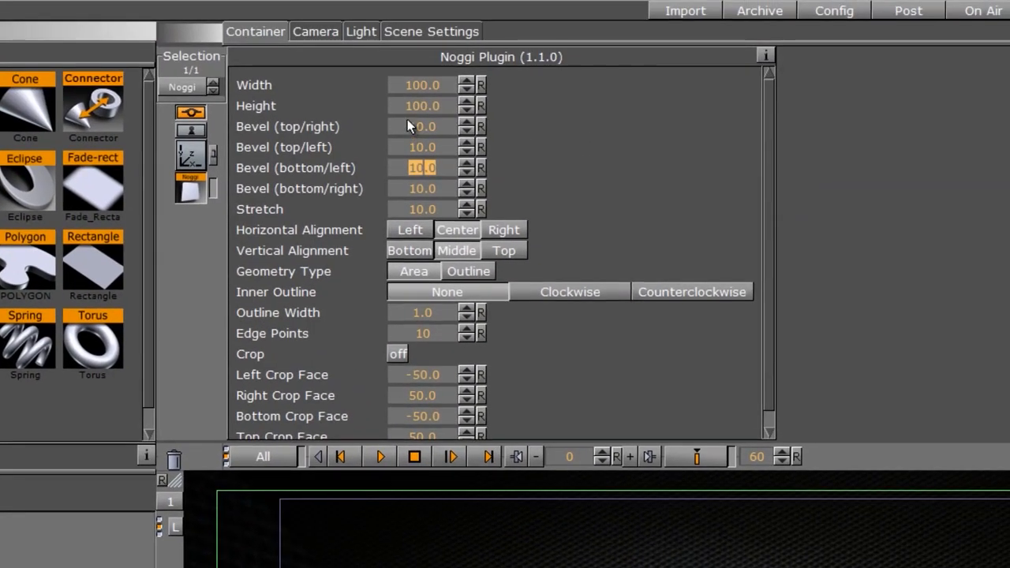
pyautogui.click(412, 82)
pyautogui.write('500')
pyautogui.click(420, 209)
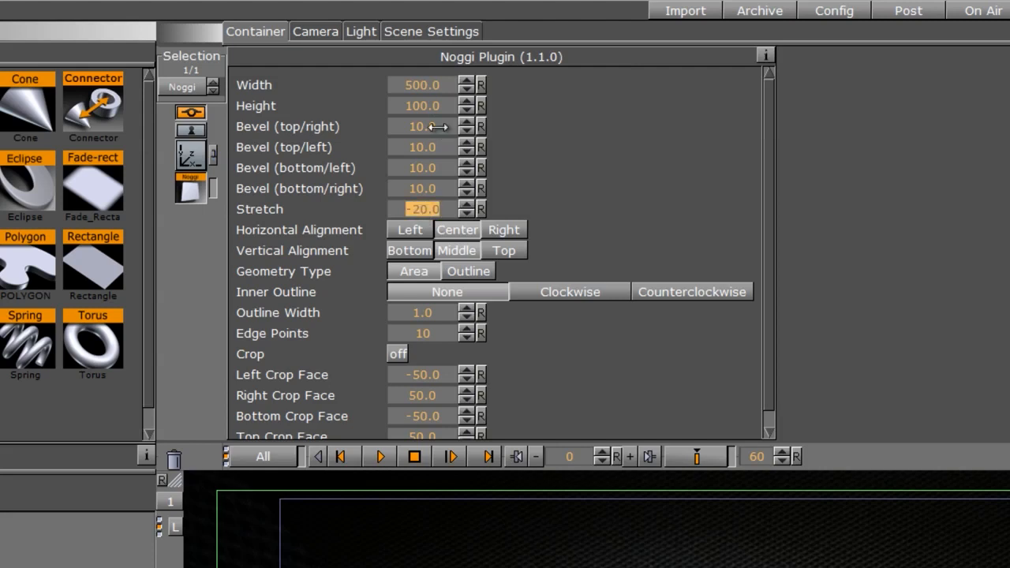
# Set all four Noggi bevels to 0 and move the shape up to the top edge of the inner safe area
pyautogui.moveTo(438, 127); pyautogui.dragTo(7, 118)
pyautogui.moveTo(448, 150); pyautogui.dragTo(76, 131)
pyautogui.moveTo(396, 170); pyautogui.dragTo(118, 164)
pyautogui.moveTo(434, 187); pyautogui.dragTo(98, 170)
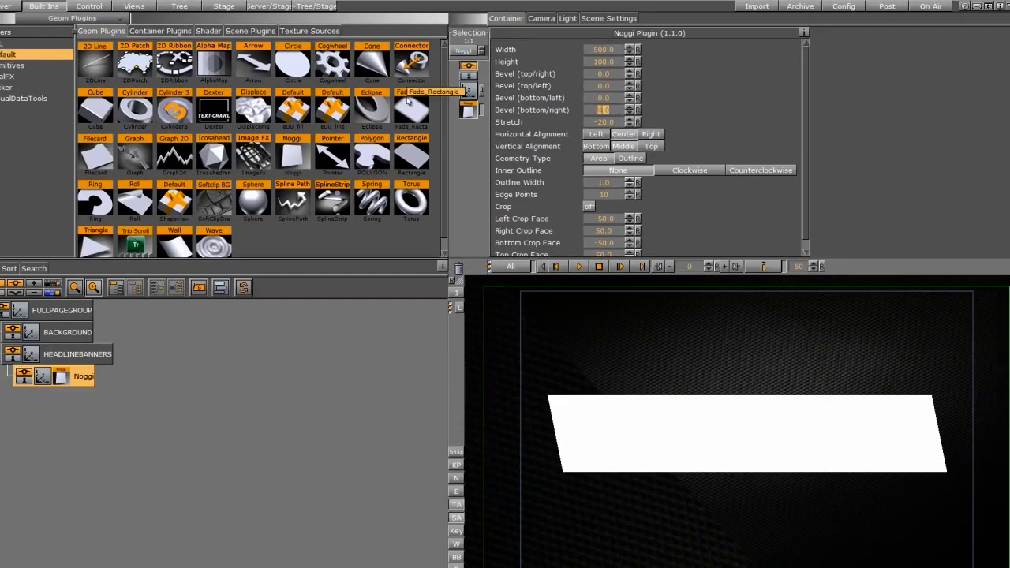
pyautogui.click(469, 90)
pyautogui.moveTo(536, 84); pyautogui.dragTo(600, 69)
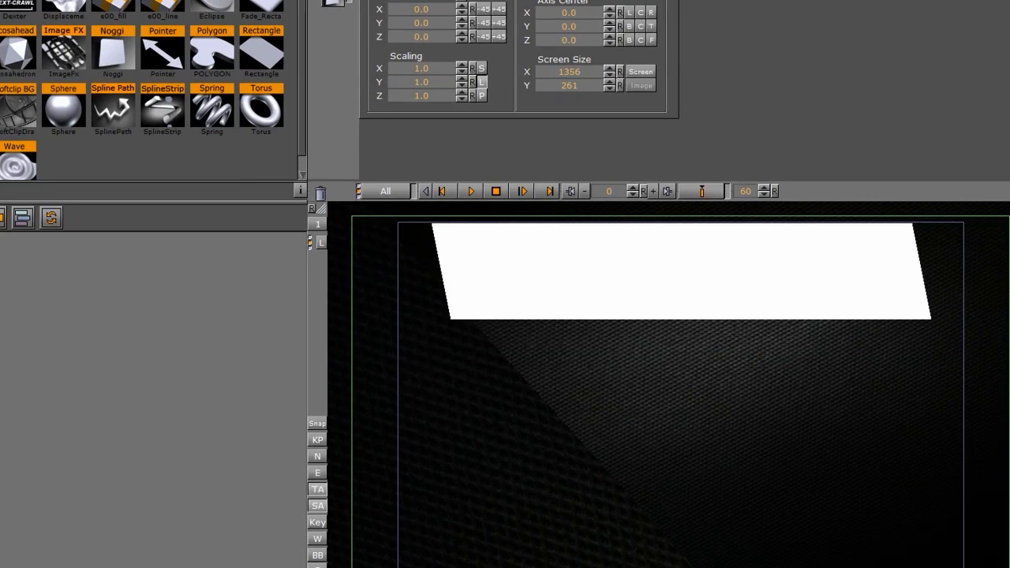
pyautogui.click(2, 261)
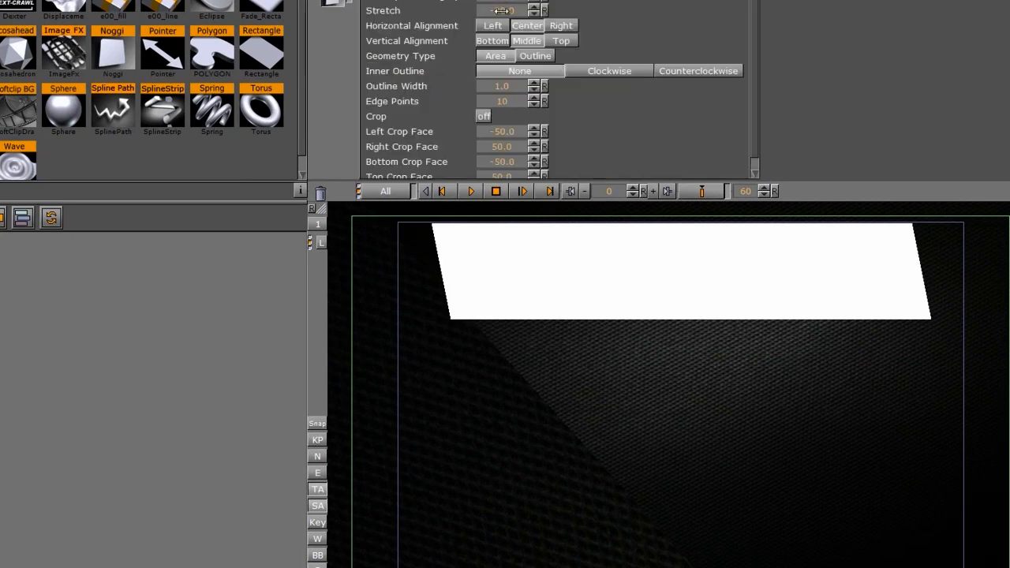
pyautogui.moveTo(502, 12); pyautogui.dragTo(437, 40)
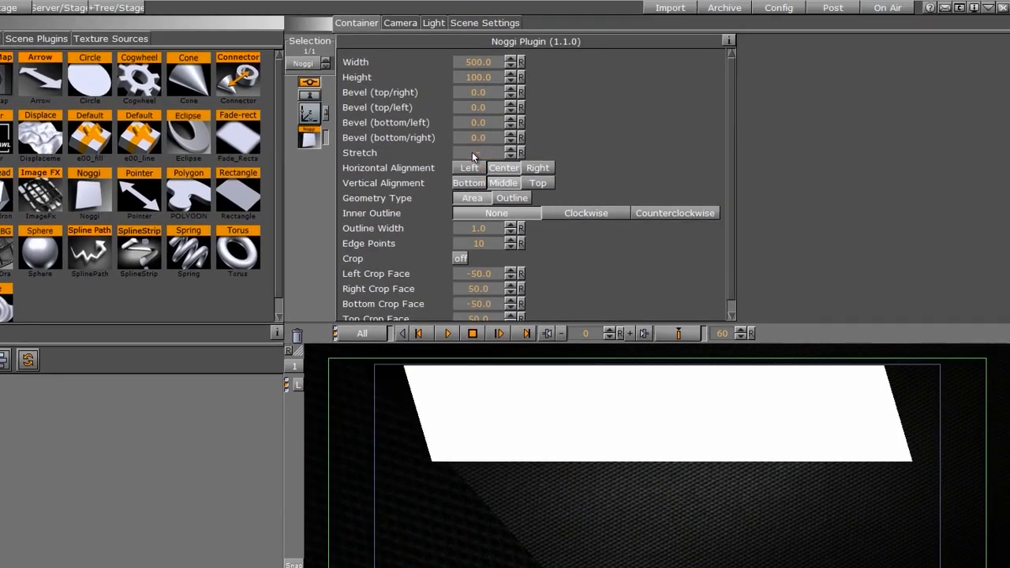
pyautogui.press('Return')
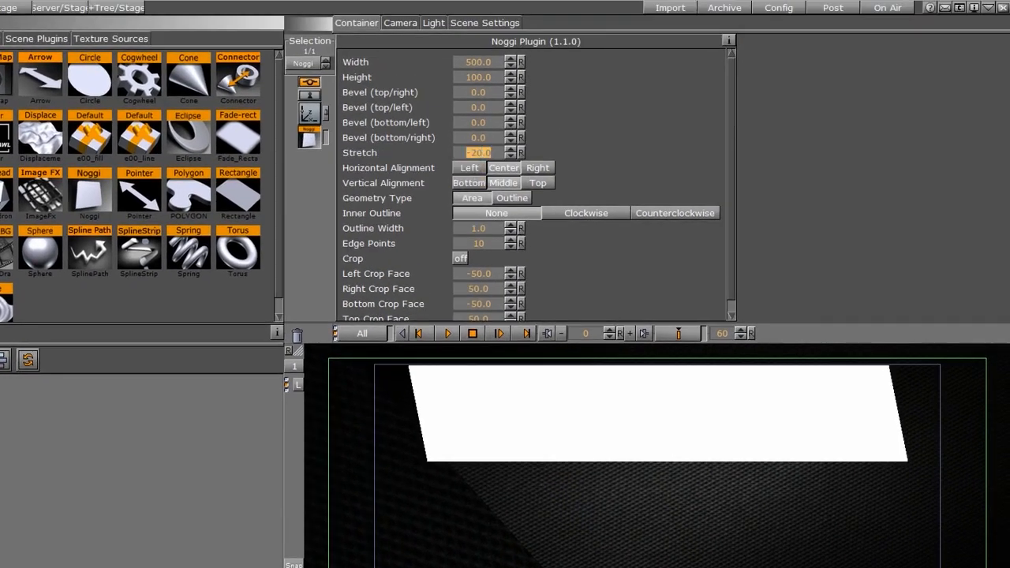
# Rotate the diagonal background rectangle to -56 on Z and set its X position to about -361
pyautogui.moveTo(401, 179); pyautogui.dragTo(390, 194)
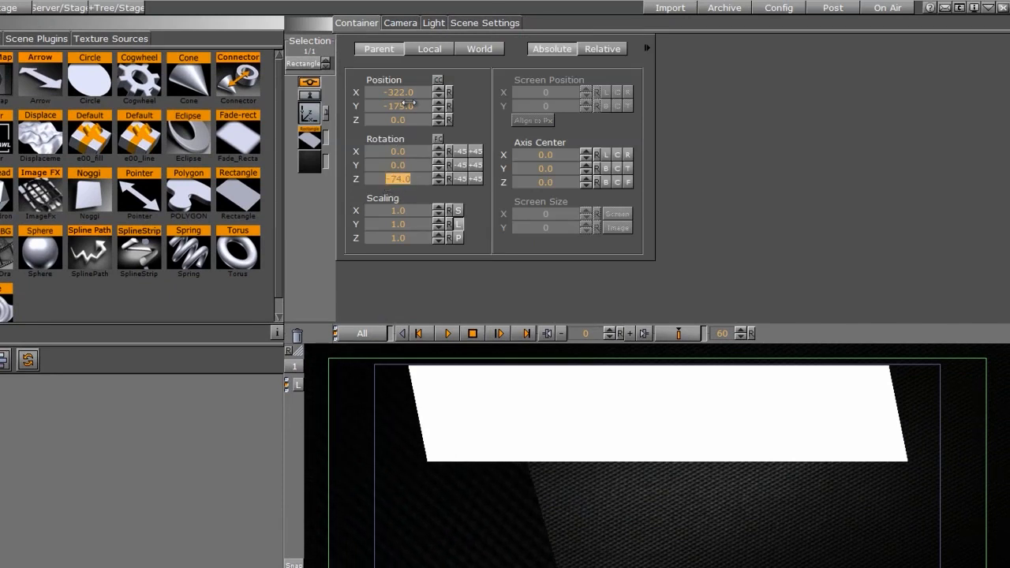
pyautogui.moveTo(408, 103); pyautogui.dragTo(338, 104)
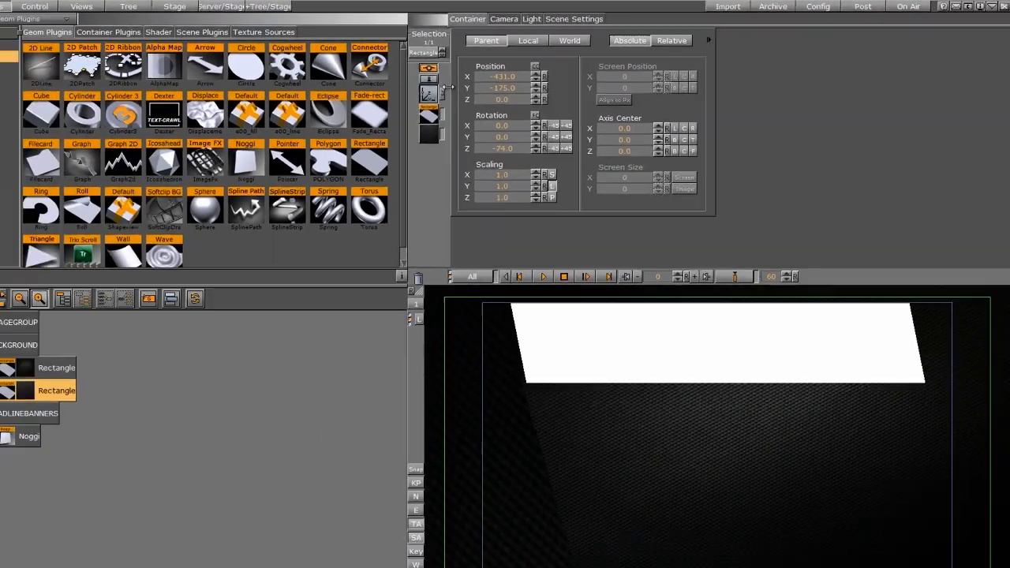
pyautogui.moveTo(448, 88); pyautogui.dragTo(448, 88)
pyautogui.moveTo(510, 149); pyautogui.dragTo(558, 136)
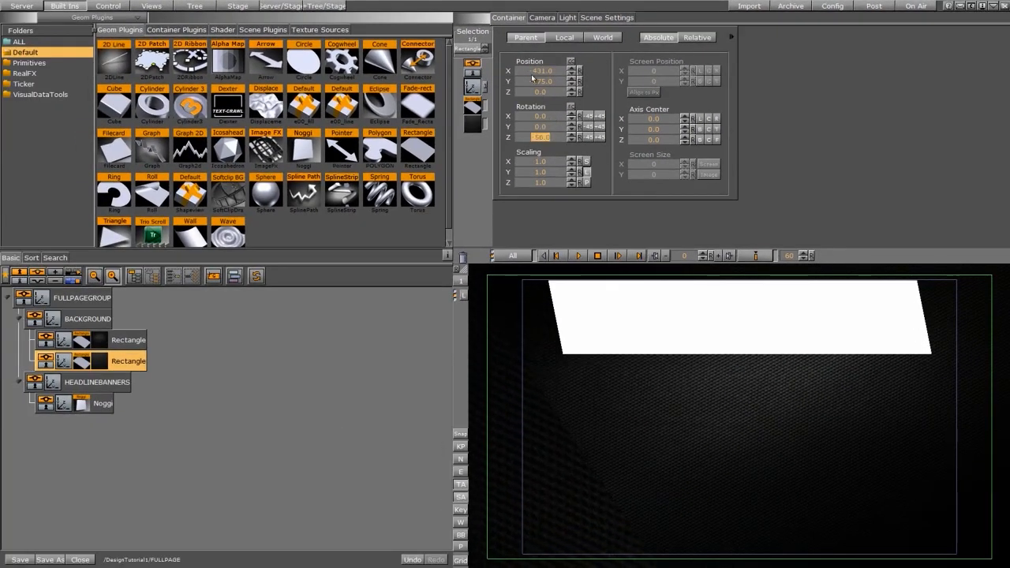
pyautogui.moveTo(532, 71); pyautogui.dragTo(563, 72)
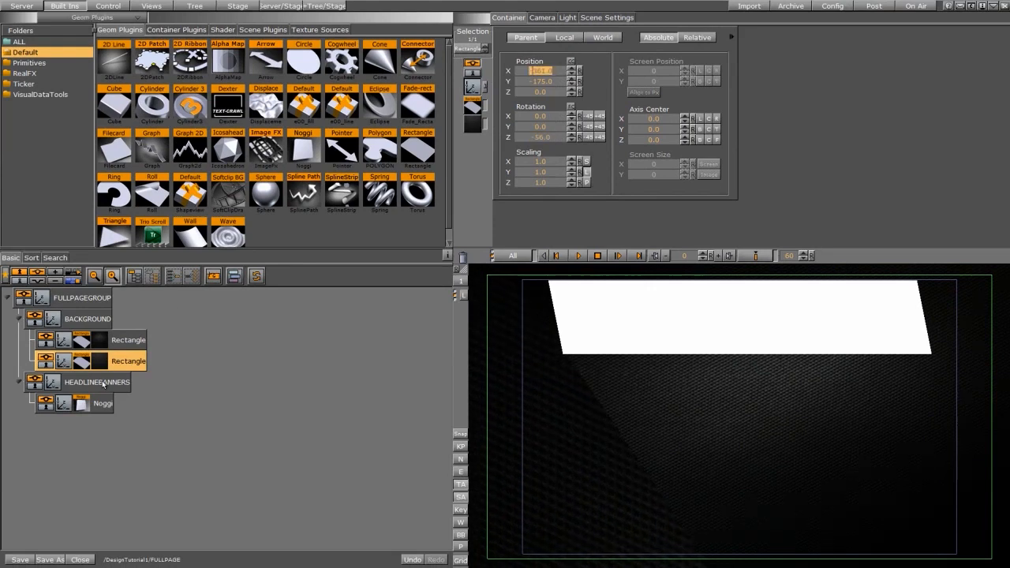
# Set the Noggi banner's stretch to about -57.4 so that its slant follows the diagonal panel
pyautogui.click(82, 406)
pyautogui.moveTo(591, 137); pyautogui.dragTo(415, 121)
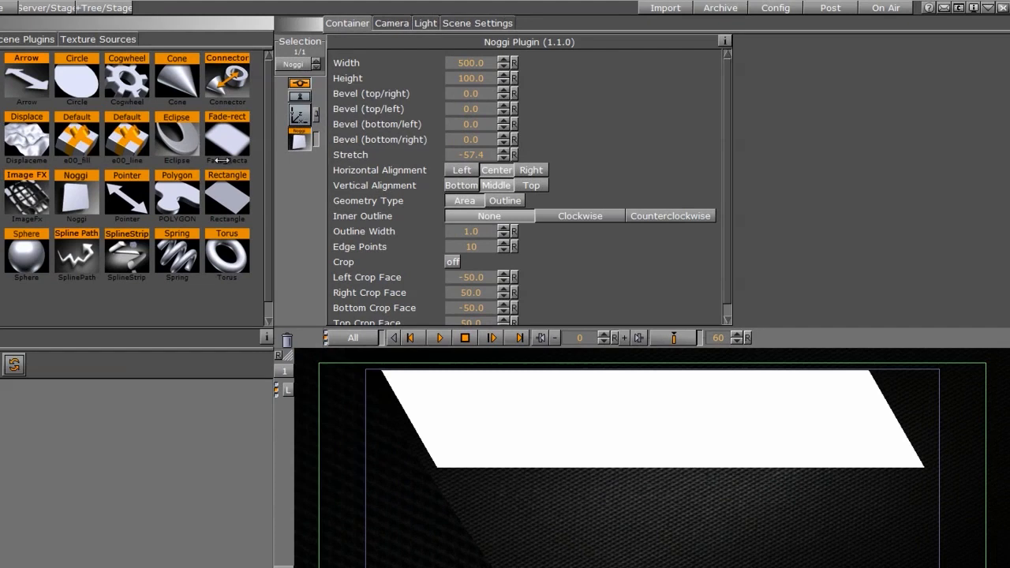
# Set the Noggi banner's stretch to about -61.8 and apply the BG1 image to it as its texture
pyautogui.moveTo(222, 160); pyautogui.dragTo(192, 161)
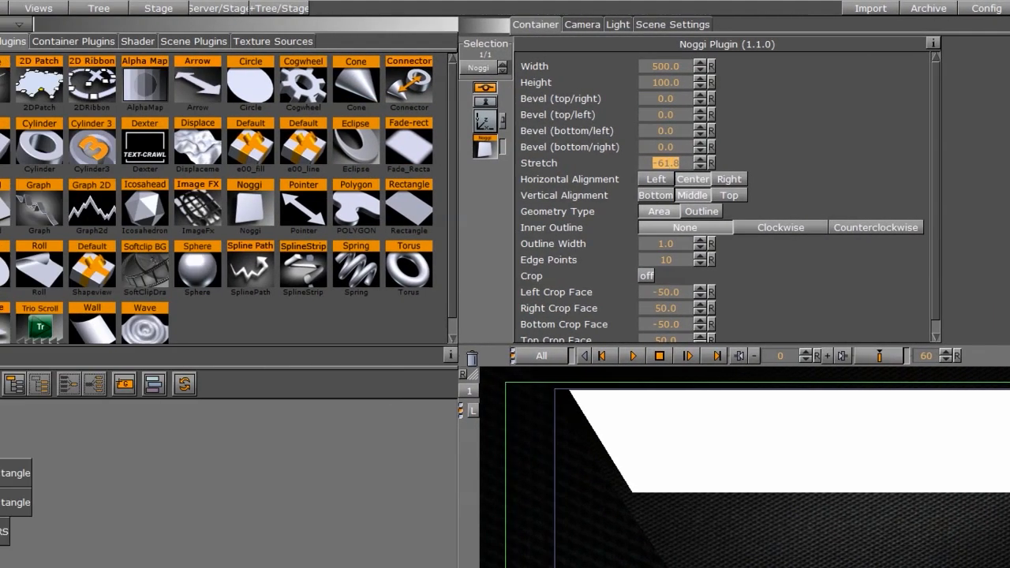
pyautogui.click(40, 12)
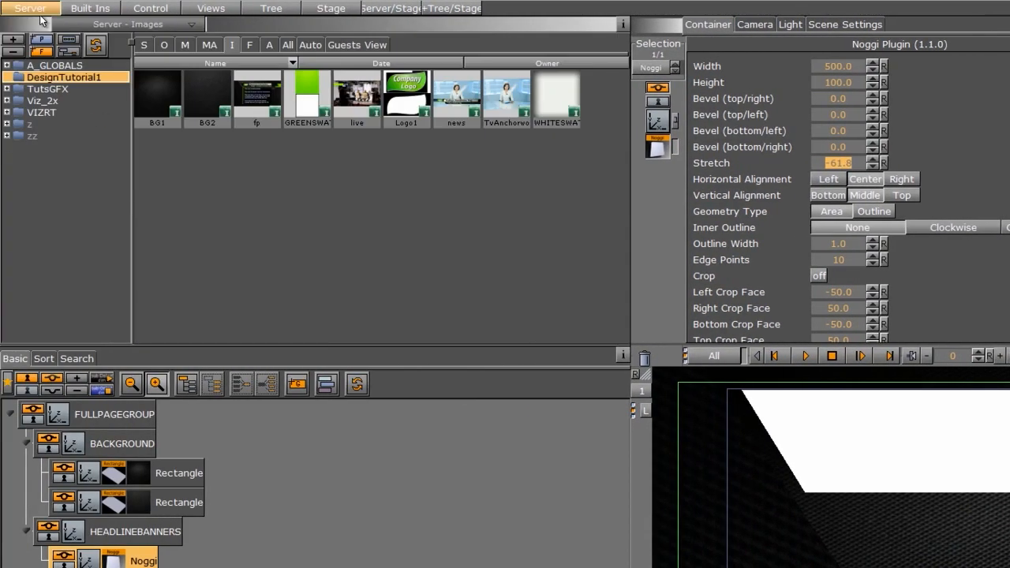
pyautogui.moveTo(160, 91); pyautogui.dragTo(120, 458)
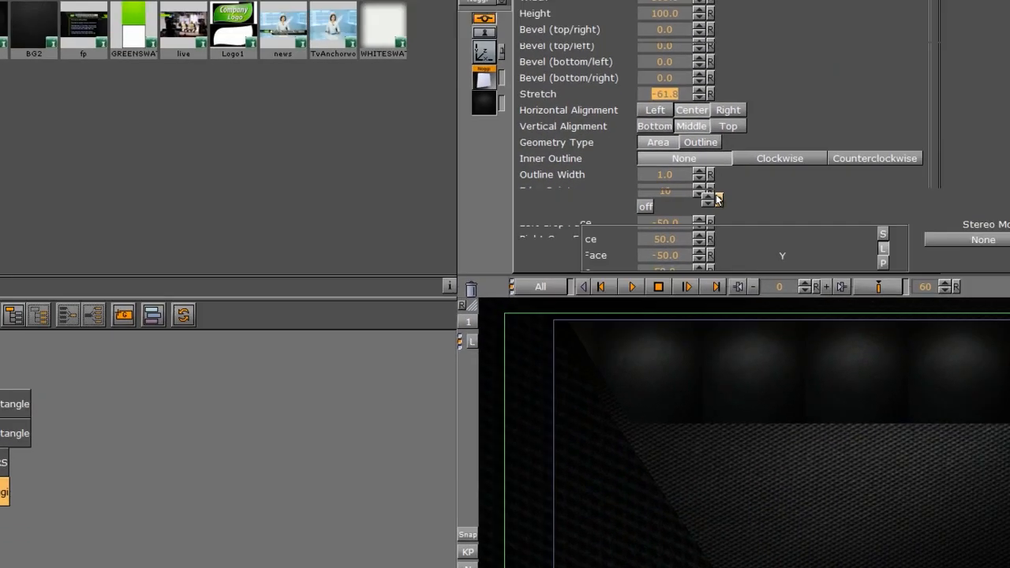
# Scale the banner's texture to 6.3, add the Black material and lighten its diffuse colour to about RGB 58, 59, 58
pyautogui.click(136, 444)
pyautogui.moveTo(587, 313); pyautogui.dragTo(977, 287)
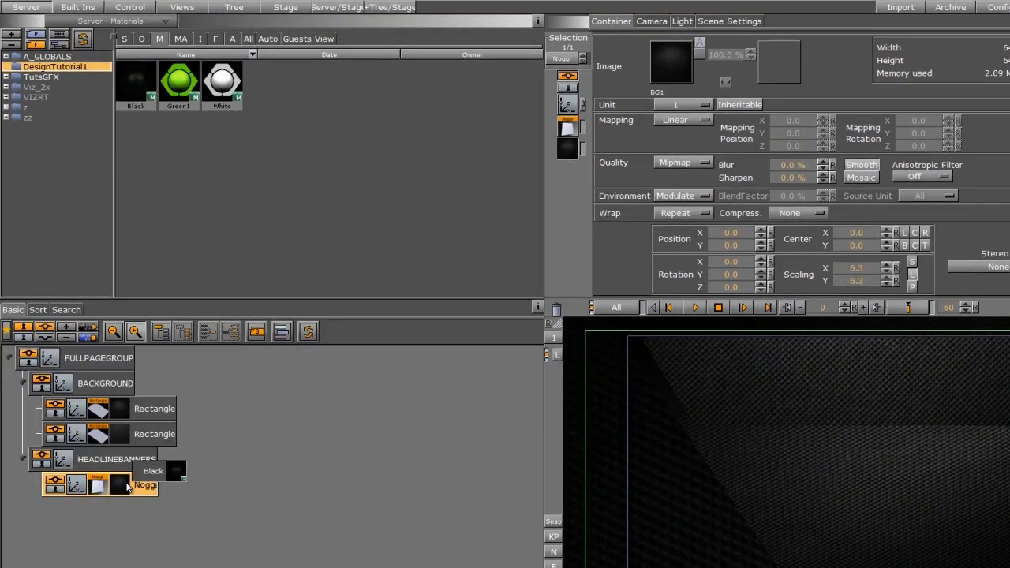
pyautogui.click(121, 490)
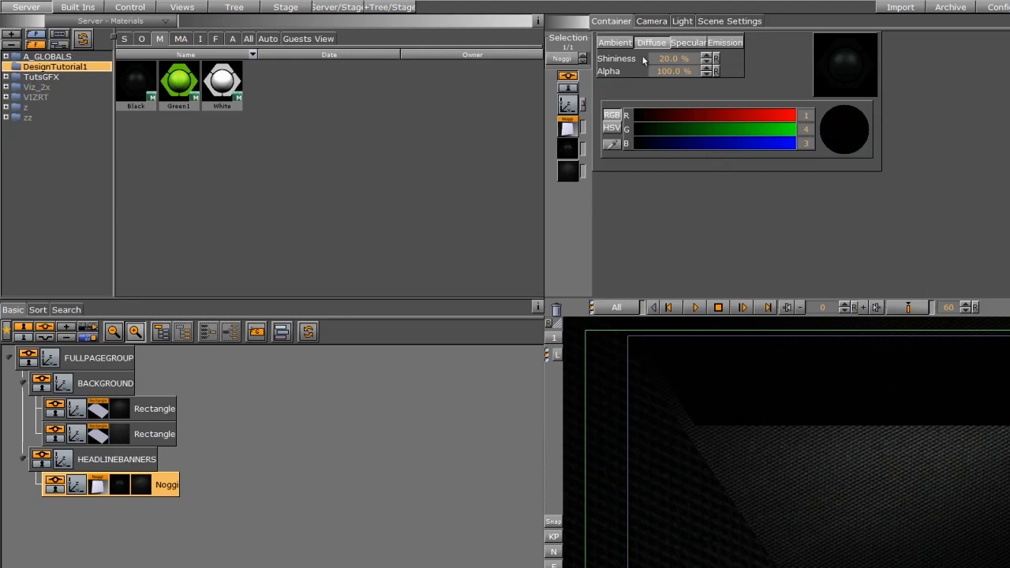
pyautogui.moveTo(663, 115); pyautogui.dragTo(671, 140)
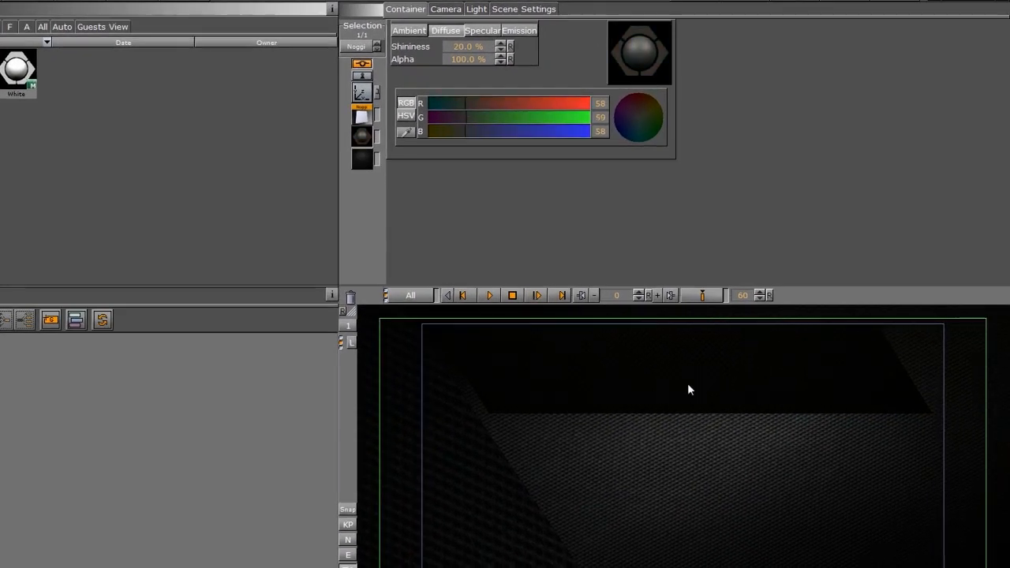
# Set the dark banner's height to 50 and raise it to Y 161, against the upper edge of the safe area
pyautogui.click(361, 117)
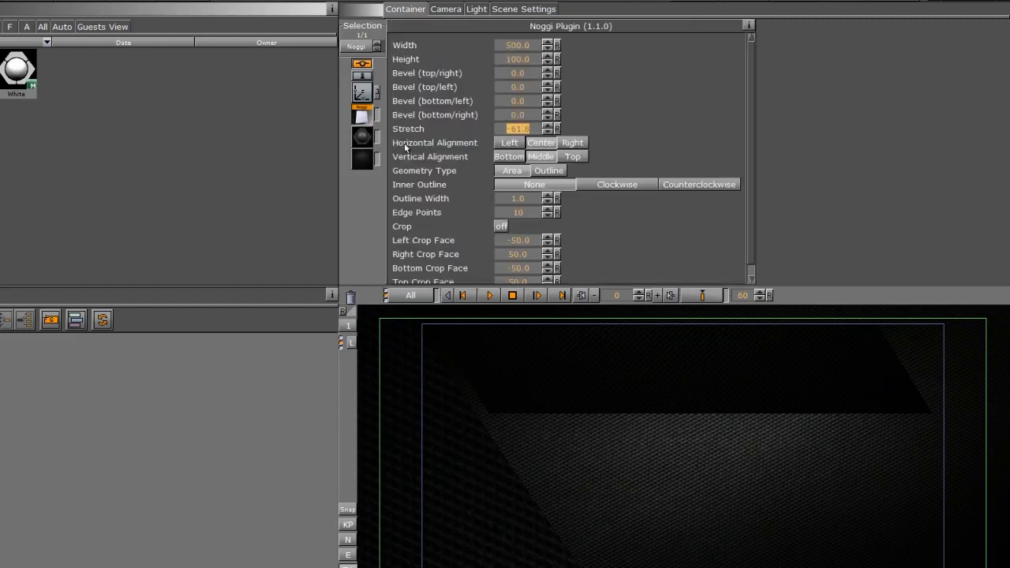
pyautogui.moveTo(524, 59); pyautogui.dragTo(268, 80)
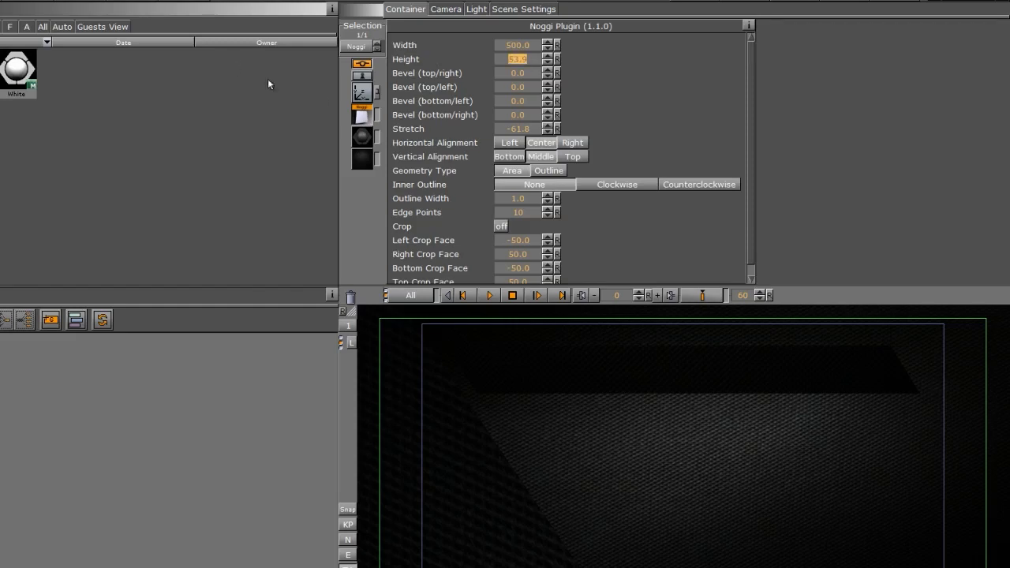
pyautogui.write('50')
pyautogui.press('Return')
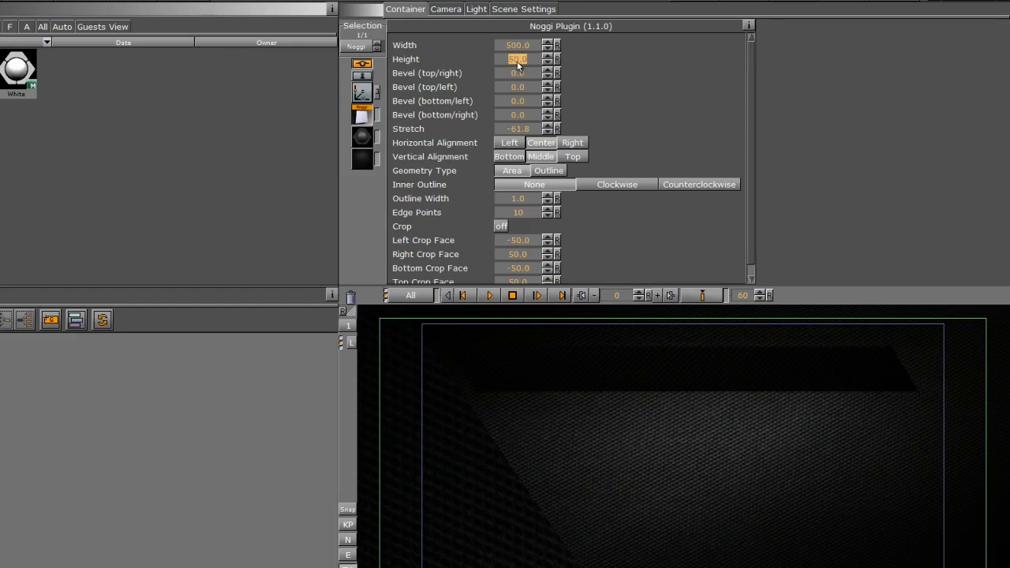
pyautogui.click(361, 91)
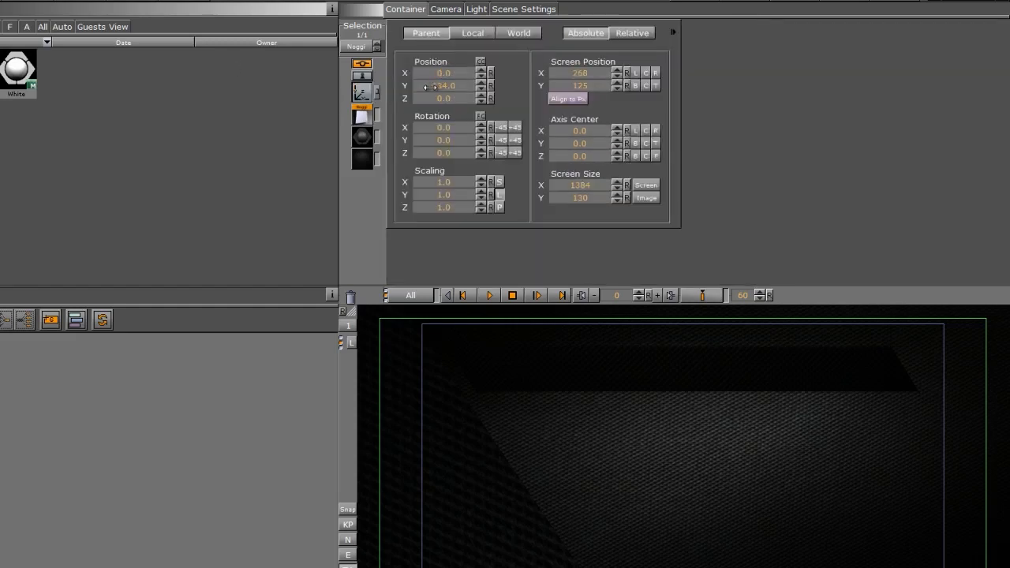
pyautogui.moveTo(436, 85); pyautogui.dragTo(447, 88)
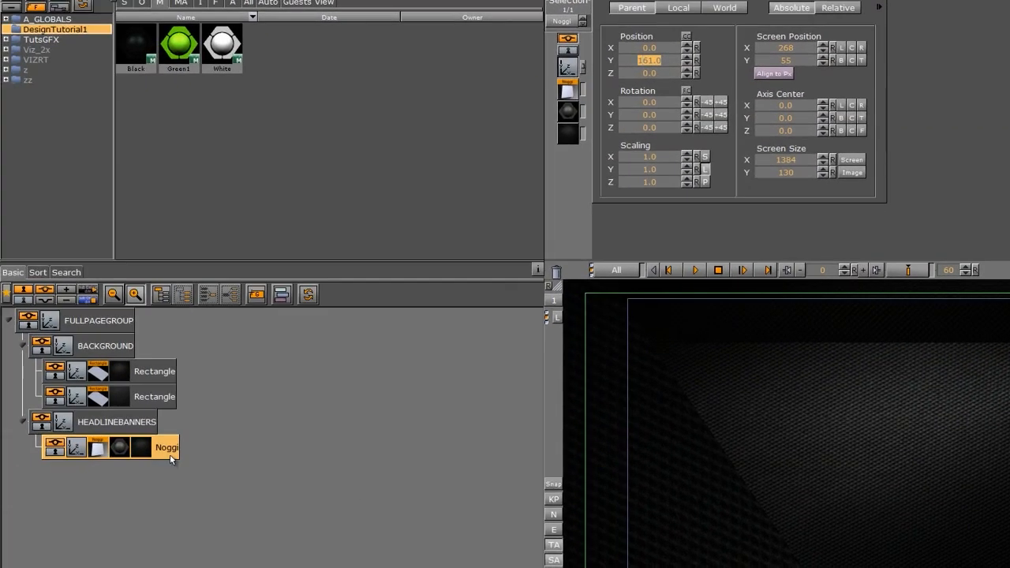
# Duplicate the dark Noggi banner within HEADLINEBANNERS and replace the copy's dark look with the green swatch image
pyautogui.keyDown('ctrl'); pyautogui.moveTo(170, 458); pyautogui.dragTo(151, 489); pyautogui.keyUp('ctrl')
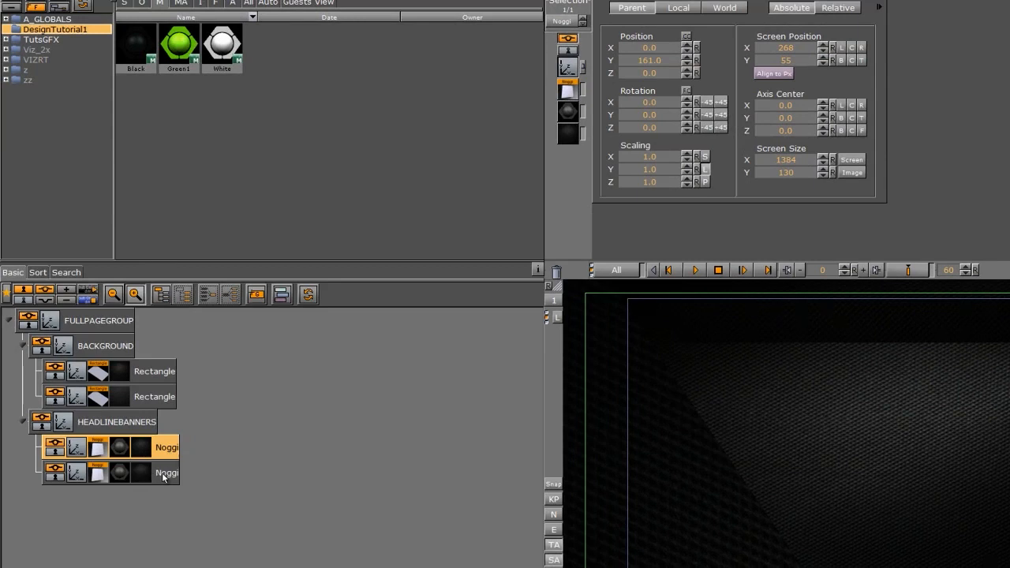
pyautogui.click(200, 2)
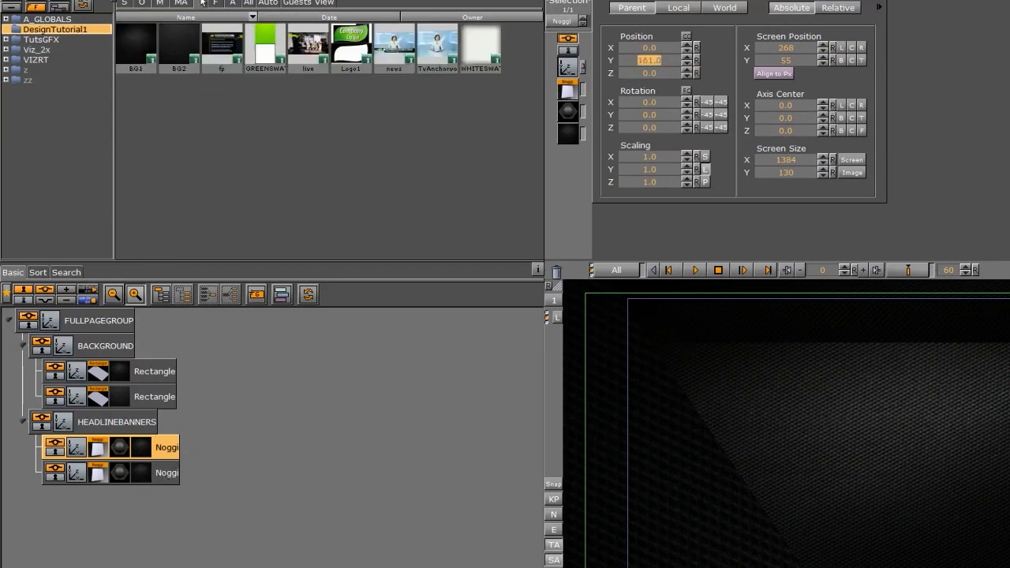
pyautogui.moveTo(262, 46); pyautogui.dragTo(555, 270)
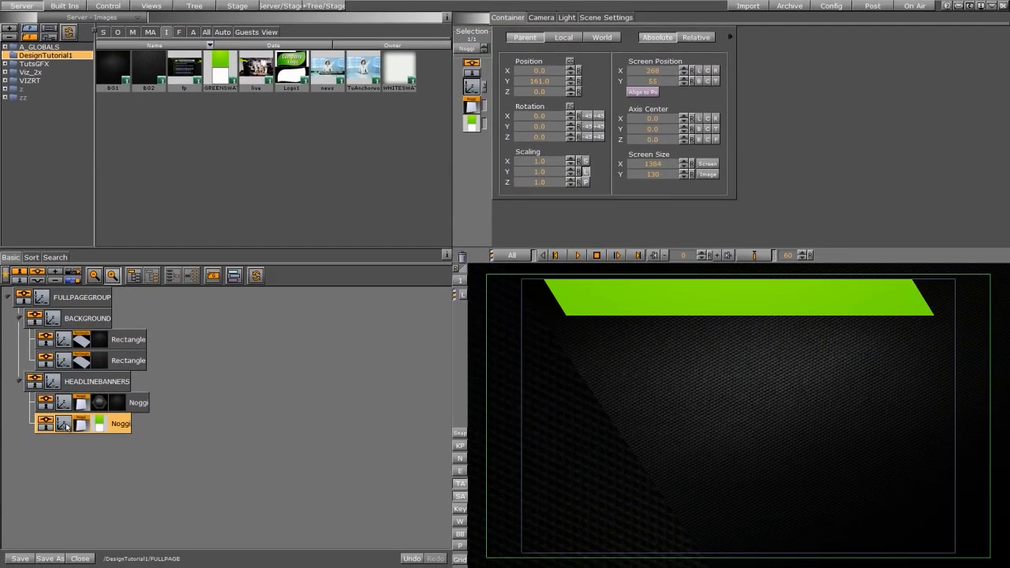
# Shift the green banner to X 367 and bring the dark banner in front of it at Z 1
pyautogui.moveTo(524, 70); pyautogui.dragTo(654, 105)
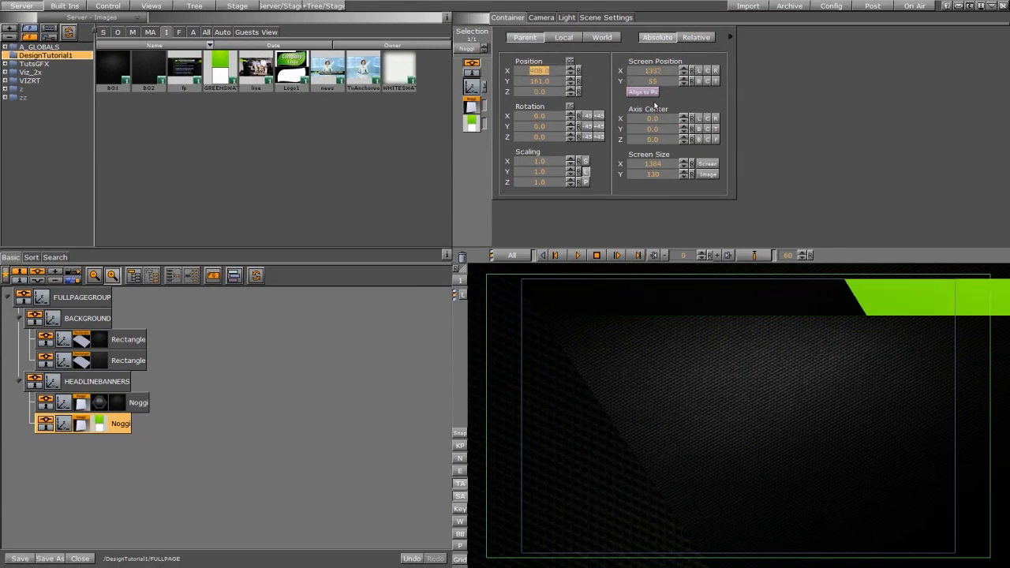
pyautogui.moveTo(555, 71)
pyautogui.mouseDown()
pyautogui.moveTo(526, 71)
pyautogui.moveTo(551, 90)
pyautogui.mouseUp()
pyautogui.click(552, 91)
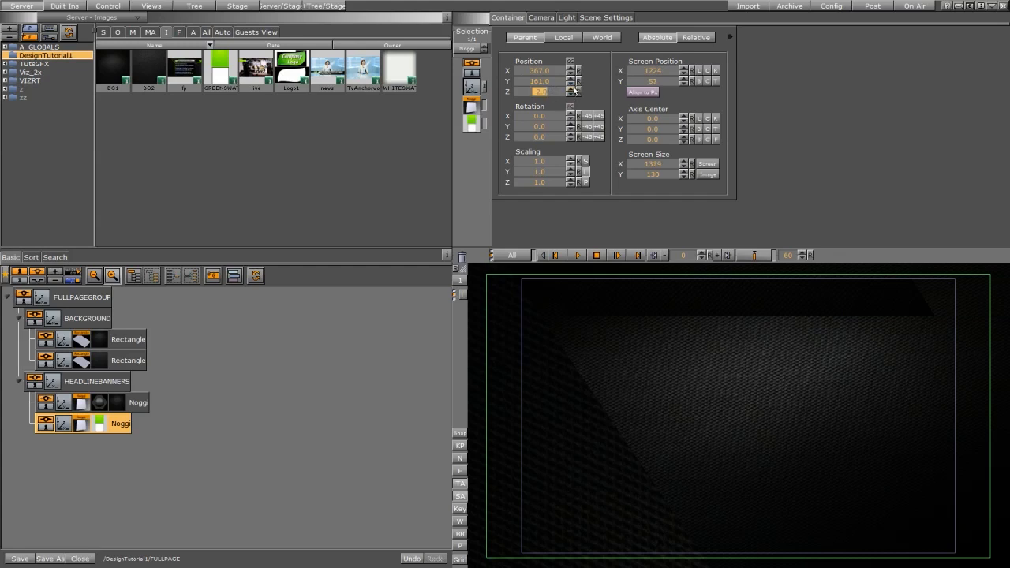
pyautogui.click(573, 90)
pyautogui.click(68, 406)
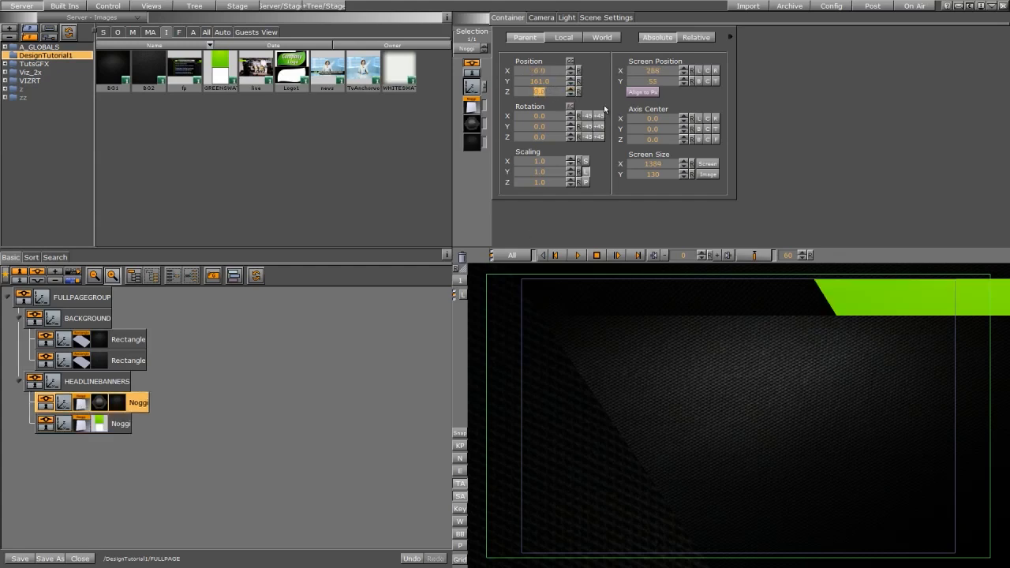
pyautogui.click(571, 91)
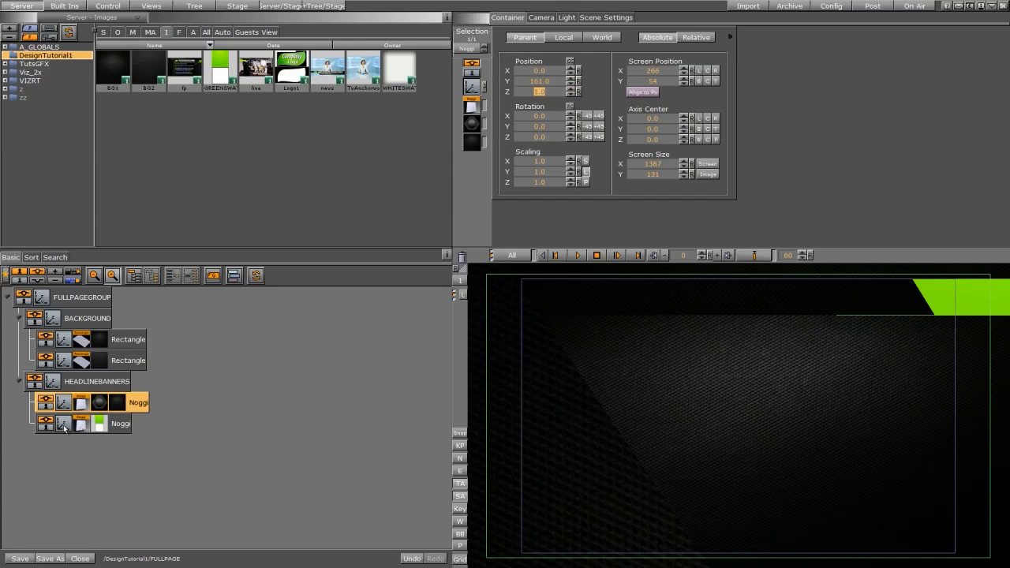
# Collapse the BACKGROUND group and reduce the green banner's width to about 323
pyautogui.click(19, 318)
pyautogui.click(81, 381)
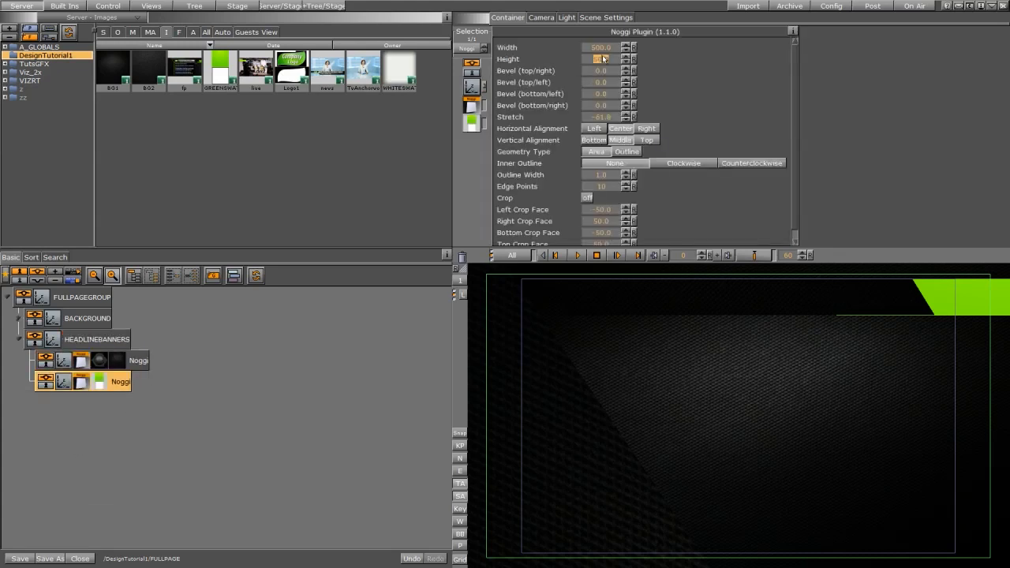
pyautogui.moveTo(607, 48); pyautogui.dragTo(1, 10)
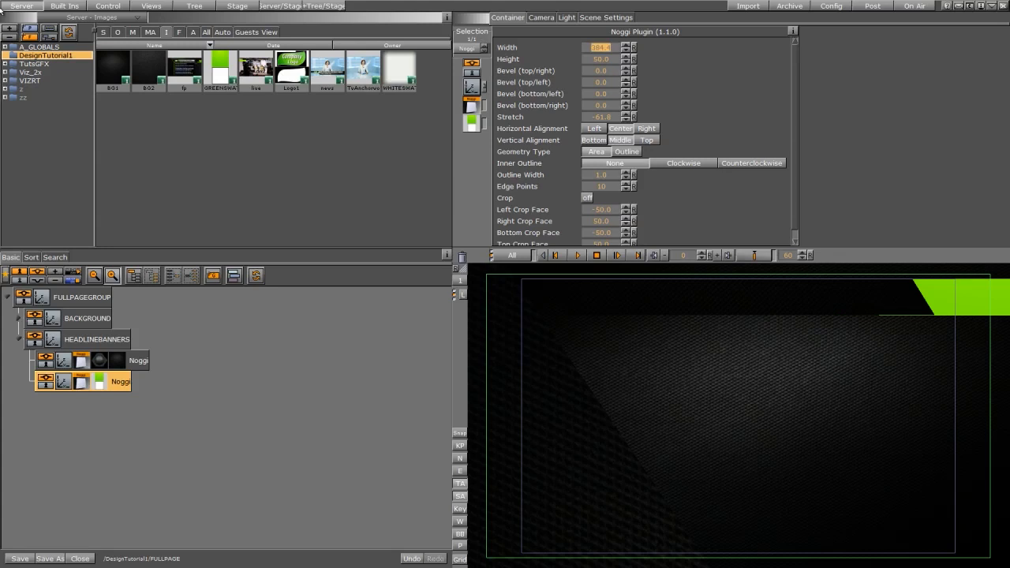
pyautogui.click(608, 47)
pyautogui.moveTo(409, 42); pyautogui.dragTo(312, 41)
pyautogui.moveTo(592, 56); pyautogui.dragTo(592, 56)
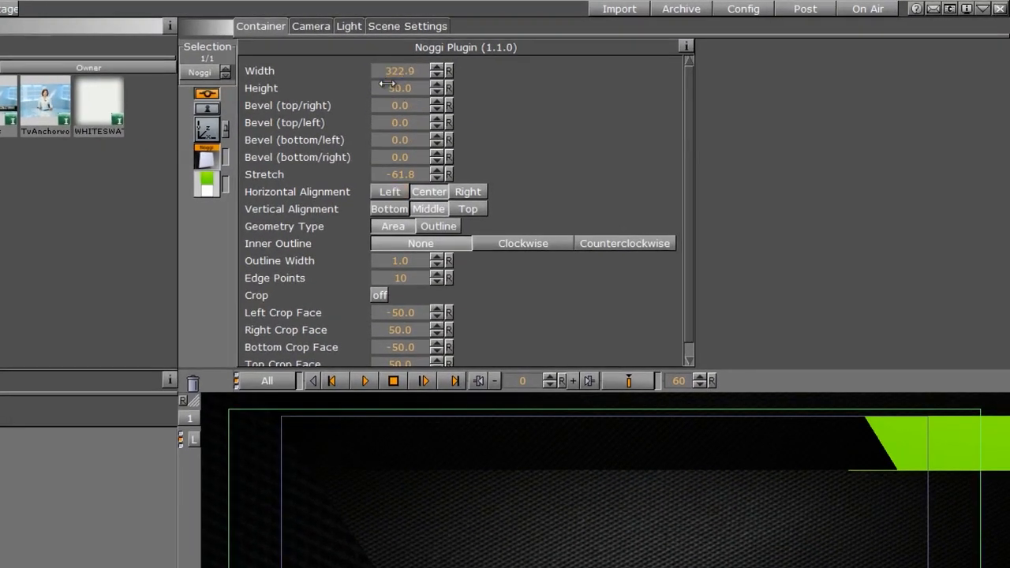
# Make the green banner taller and lower it to about Y 155, so that it extends below the dark banner
pyautogui.moveTo(386, 84); pyautogui.dragTo(479, 84)
pyautogui.click(205, 130)
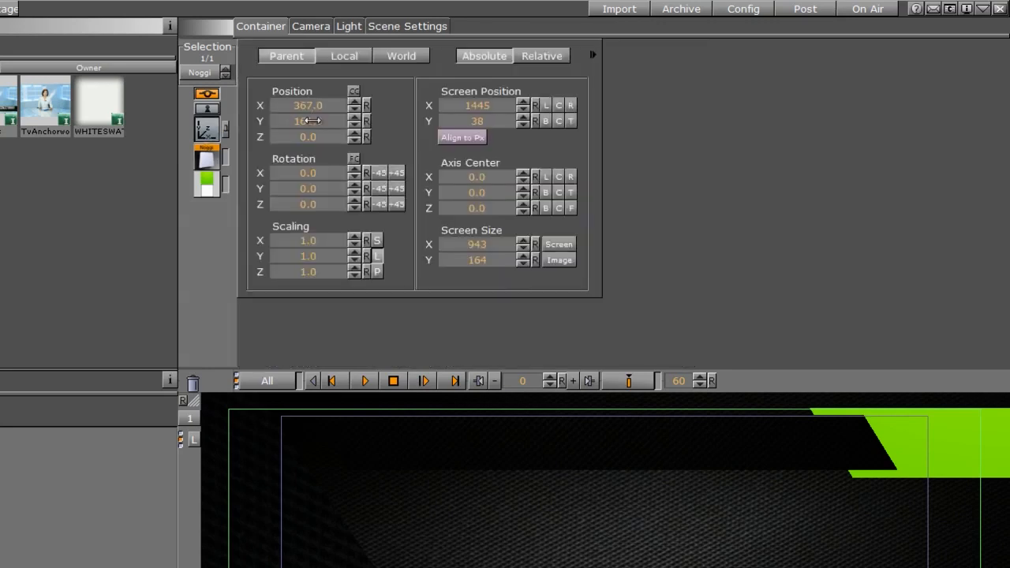
pyautogui.moveTo(308, 121); pyautogui.dragTo(307, 121)
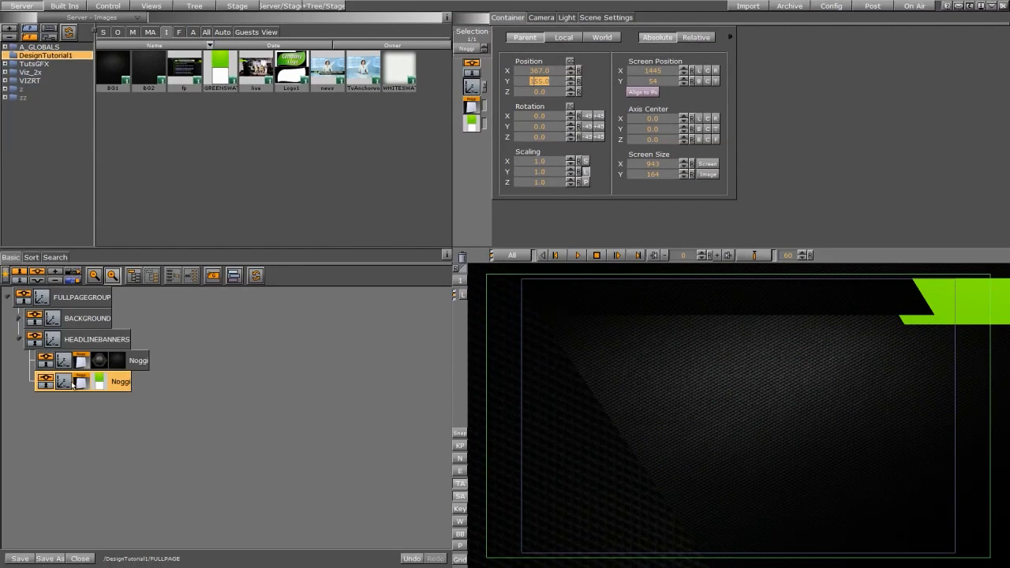
# Group the dark and green Noggi banners inside HEADLINEBANNERS, name the group BACKPLATES and collapse it
pyautogui.keyDown('ctrl'); pyautogui.click(139, 363); pyautogui.keyUp('ctrl')
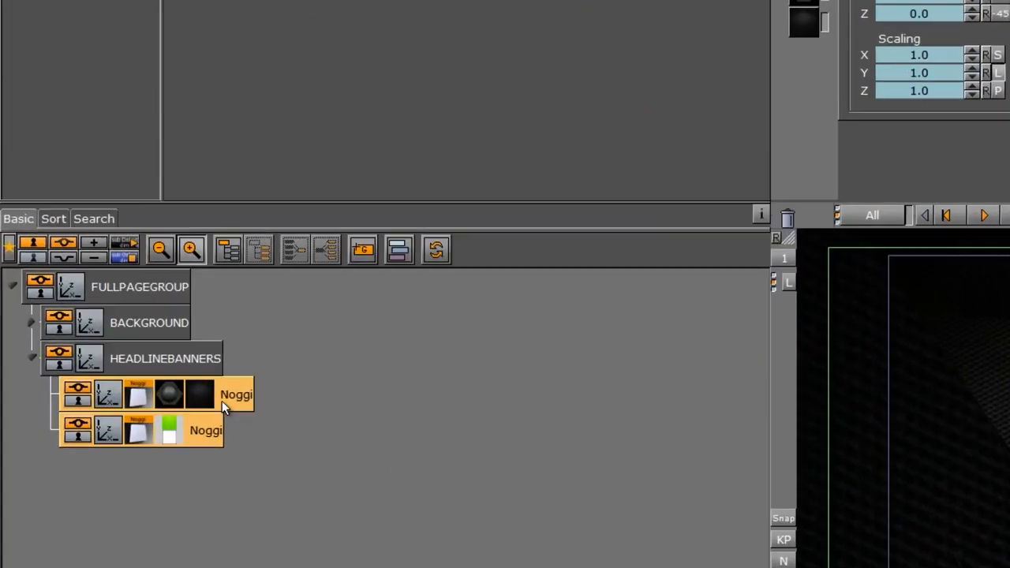
pyautogui.click(254, 242)
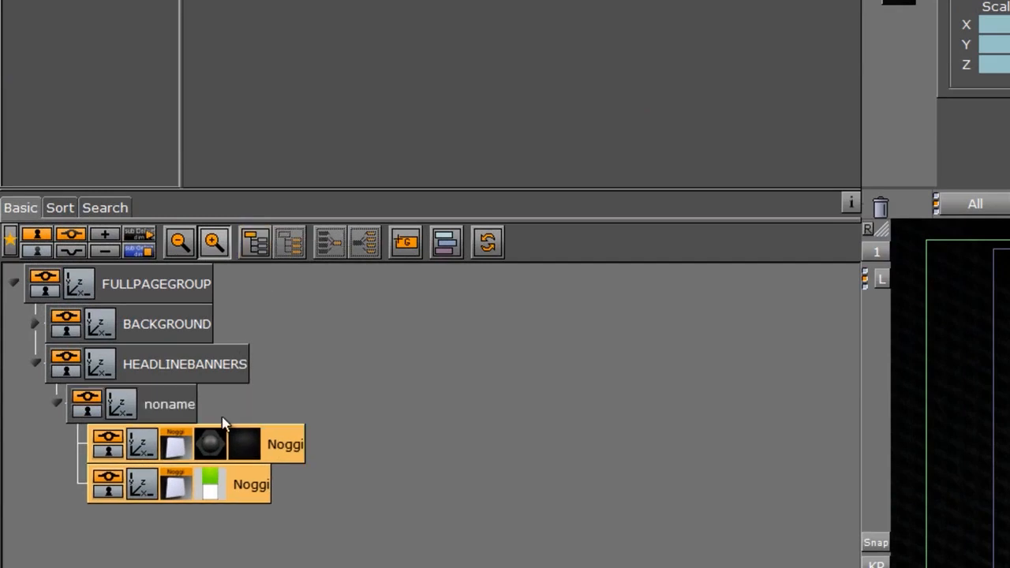
pyautogui.click(166, 405)
pyautogui.doubleClick(165, 405)
pyautogui.write('B')
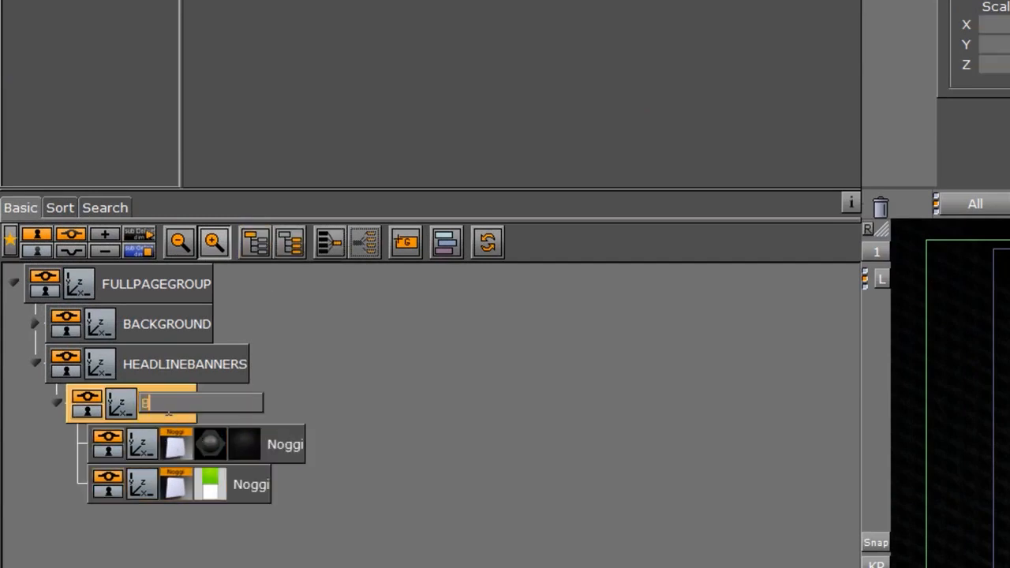
pyautogui.write('ACKPLATES')
pyautogui.press('Return')
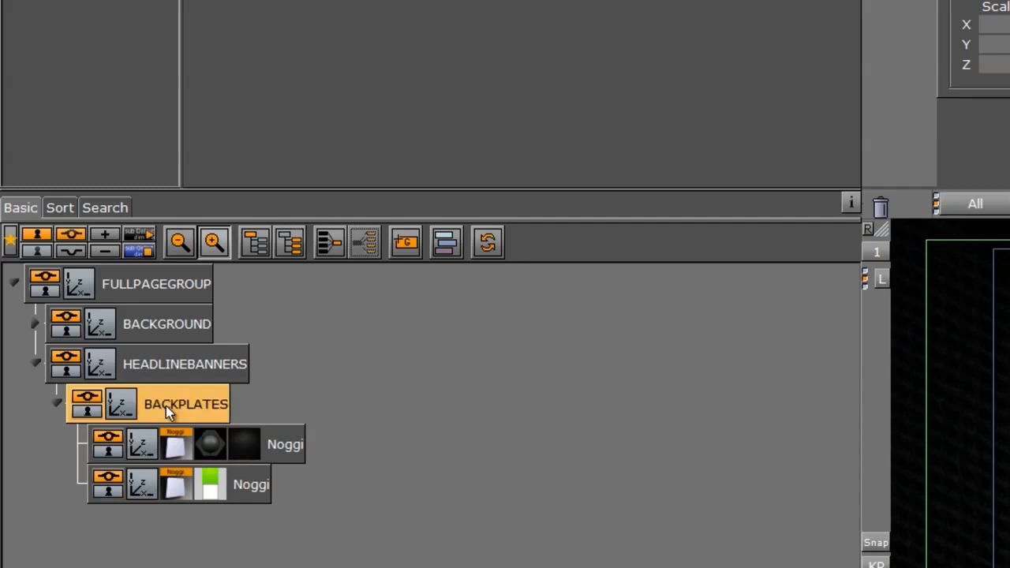
pyautogui.click(56, 404)
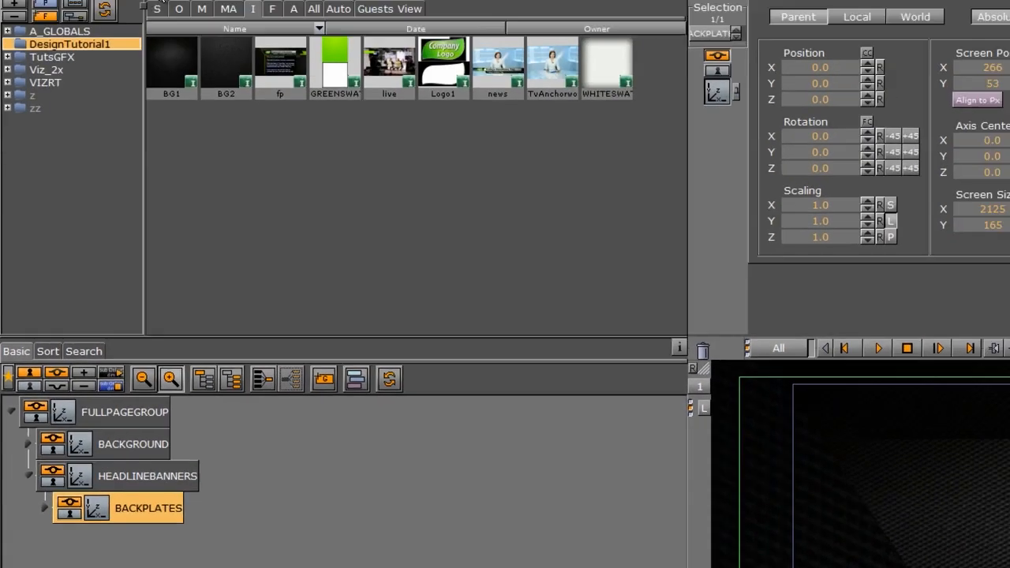
# Add a new Noggi geometry to HEADLINEBANNERS below BACKPLATES and name it WHITEHEADLINEBANNER
pyautogui.click(92, 9)
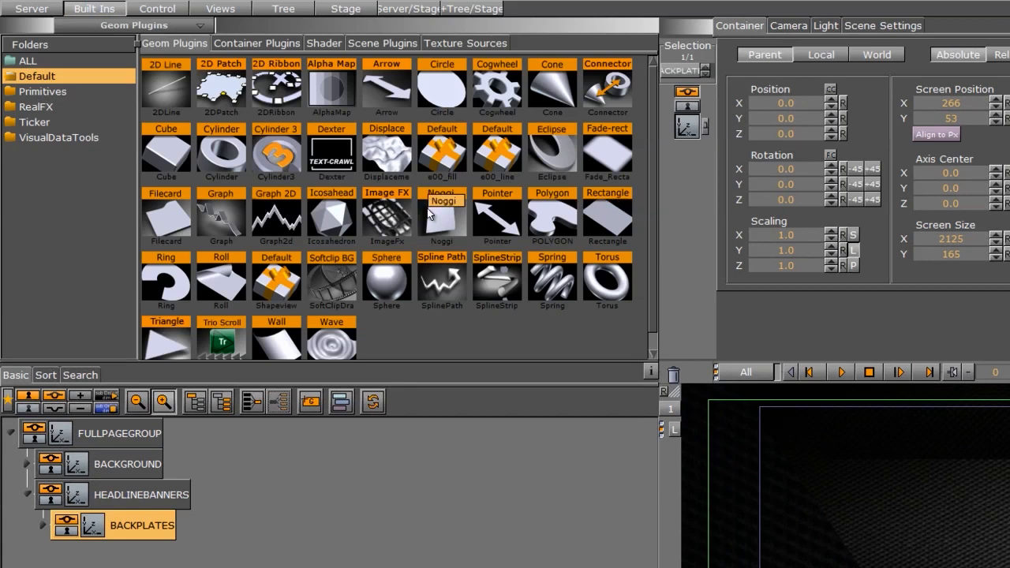
pyautogui.moveTo(434, 205); pyautogui.dragTo(139, 547)
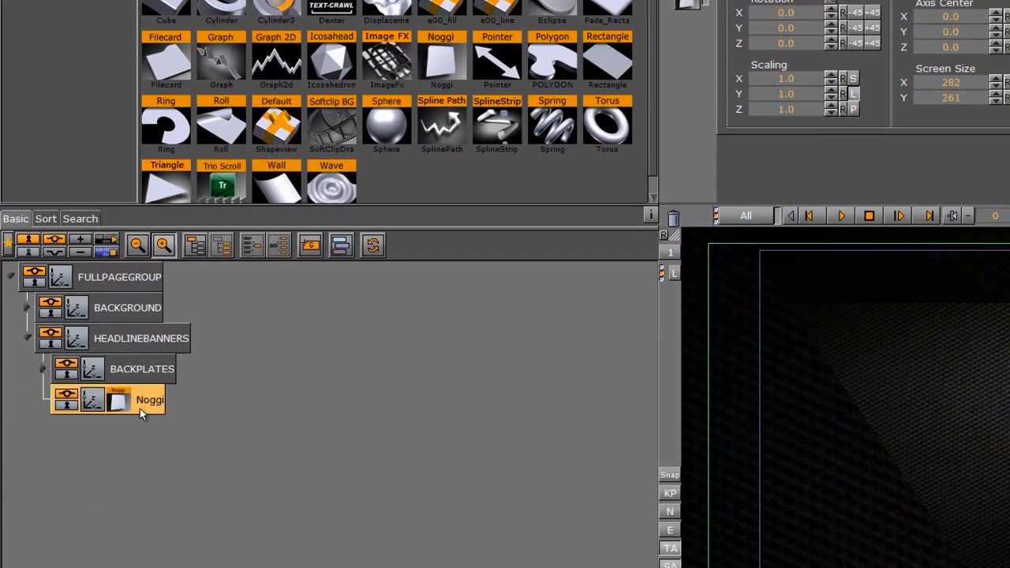
pyautogui.doubleClick(149, 400)
pyautogui.write('WH')
pyautogui.write('ITEHEADL')
pyautogui.write('INEBANNER')
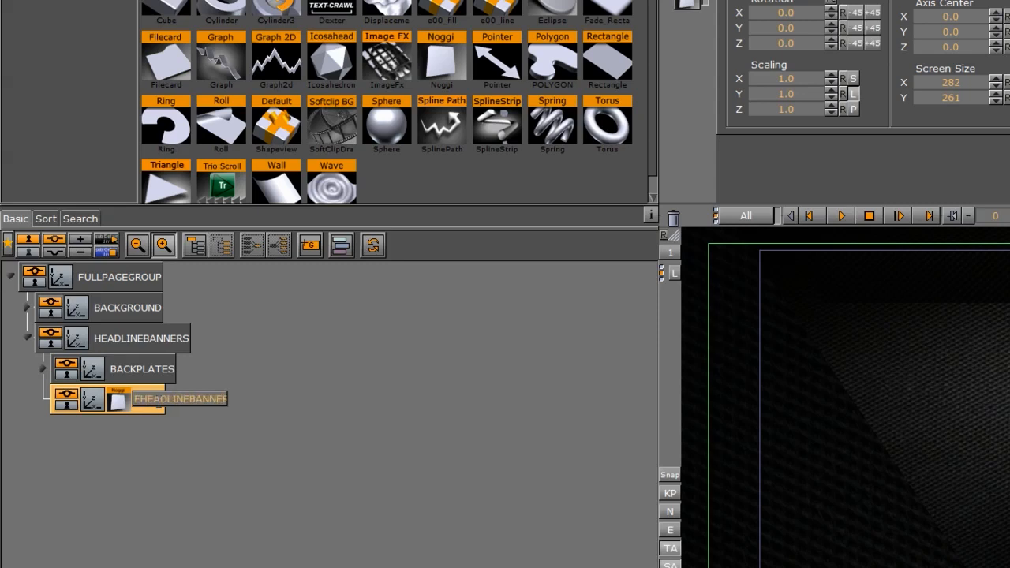
pyautogui.press('Return')
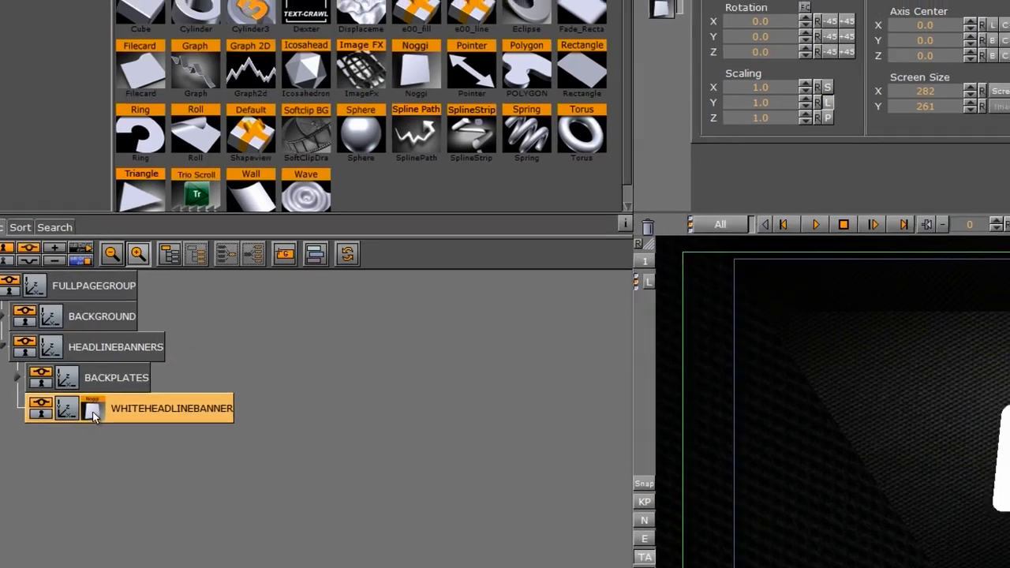
# Set the width of WHITEHEADLINEBANNER to 400
pyautogui.click(118, 401)
pyautogui.click(406, 71)
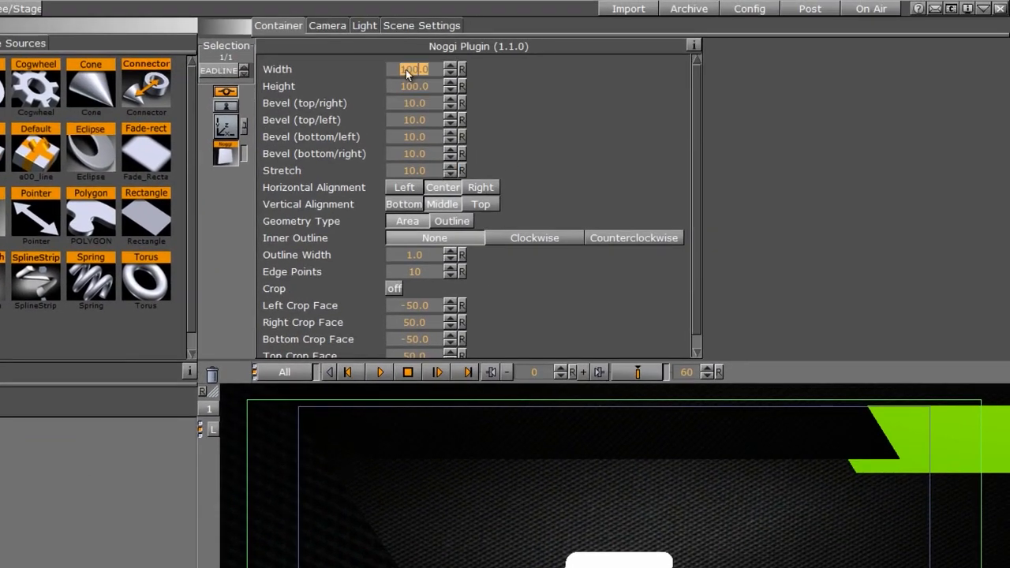
pyautogui.write('500')
pyautogui.press('Return')
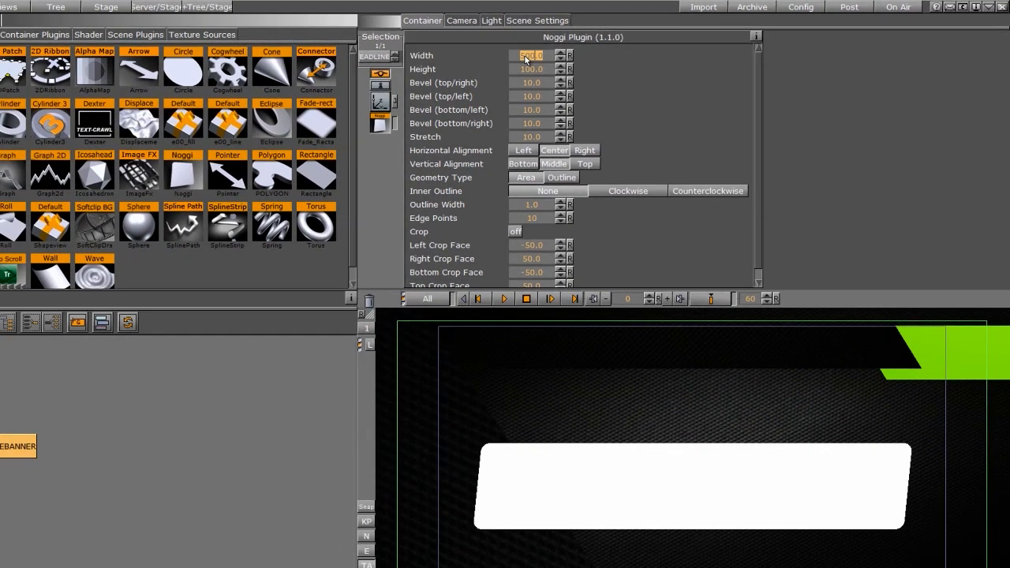
pyautogui.write('400')
pyautogui.press('Return')
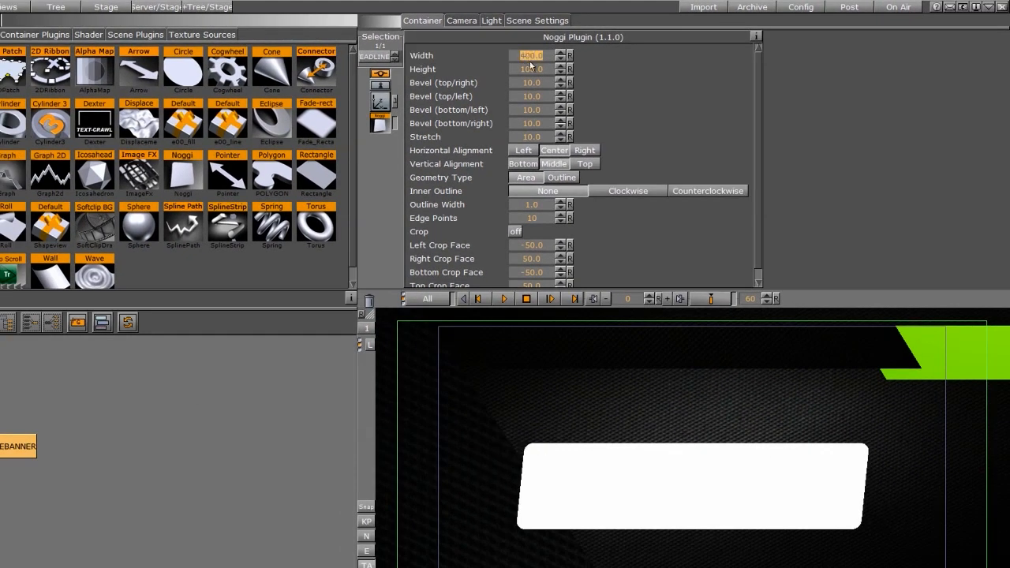
# Set the height of WHITEHEADLINEBANNER to 50
pyautogui.moveTo(531, 69); pyautogui.dragTo(506, 88)
pyautogui.write('50')
pyautogui.press('Return')
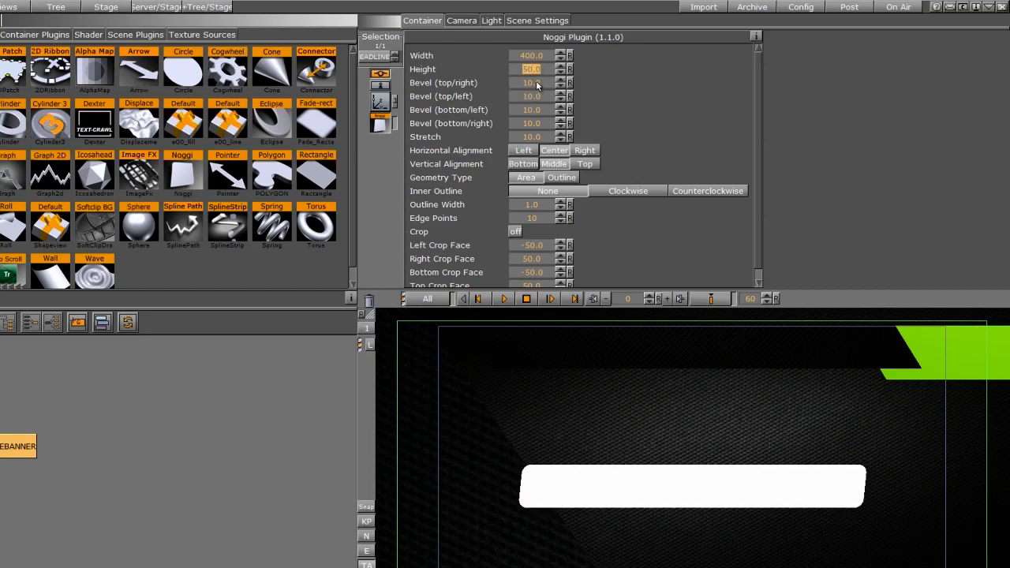
# Set all four corner bevels of WHITEHEADLINEBANNER to 0 so that its corners are square
pyautogui.click(536, 84)
pyautogui.write('0')
pyautogui.press('Return')
pyautogui.click(536, 97)
pyautogui.write('0')
pyautogui.press('Return')
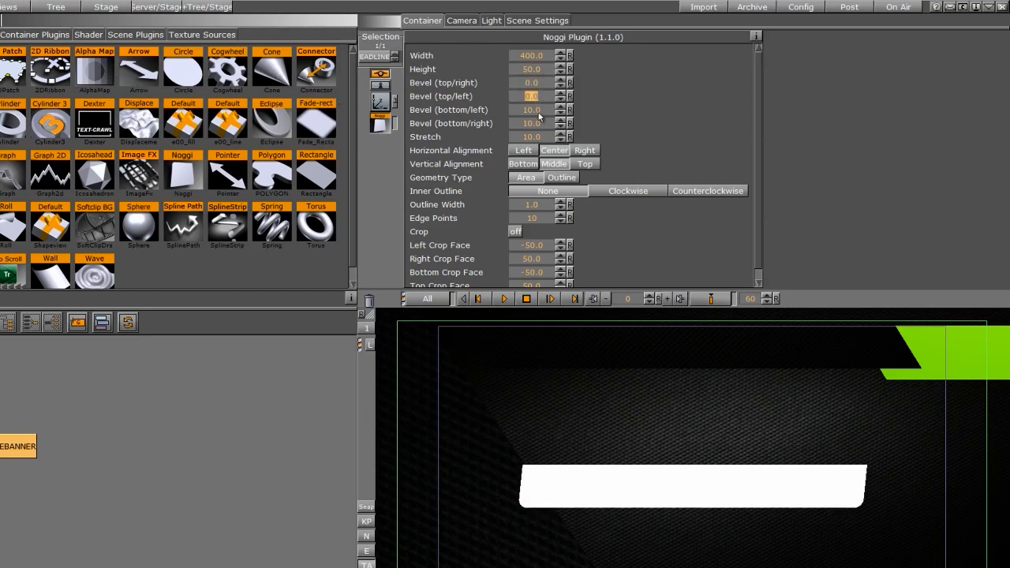
pyautogui.click(536, 111)
pyautogui.write('0')
pyautogui.press('Return')
pyautogui.click(544, 123)
pyautogui.write('0')
pyautogui.press('Return')
# Set the stretch of WHITEHEADLINEBANNER to 0 and round only its bottom/left corner with a bevel of 20
pyautogui.click(532, 137)
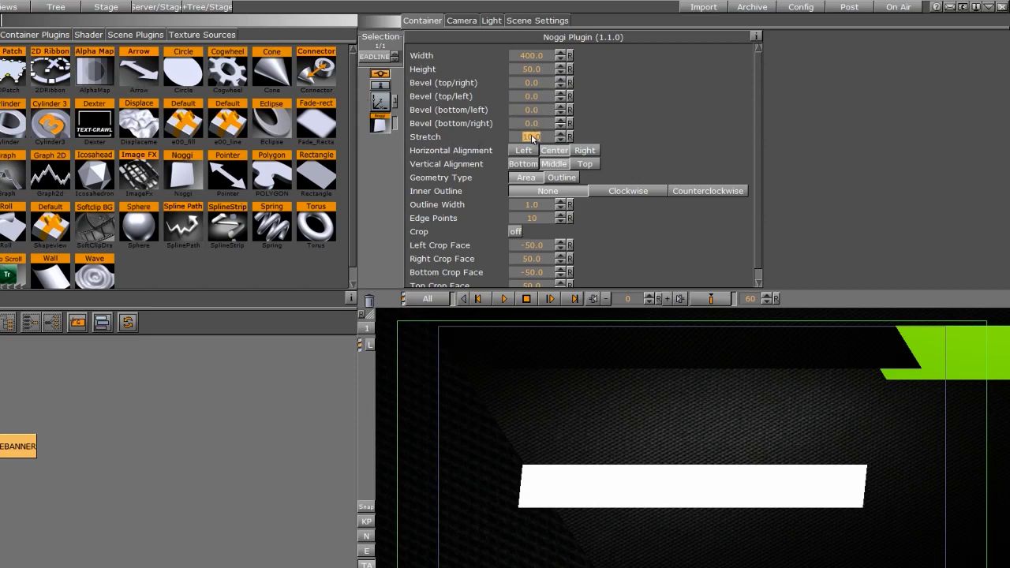
pyautogui.write('0')
pyautogui.press('Return')
pyautogui.click(520, 110)
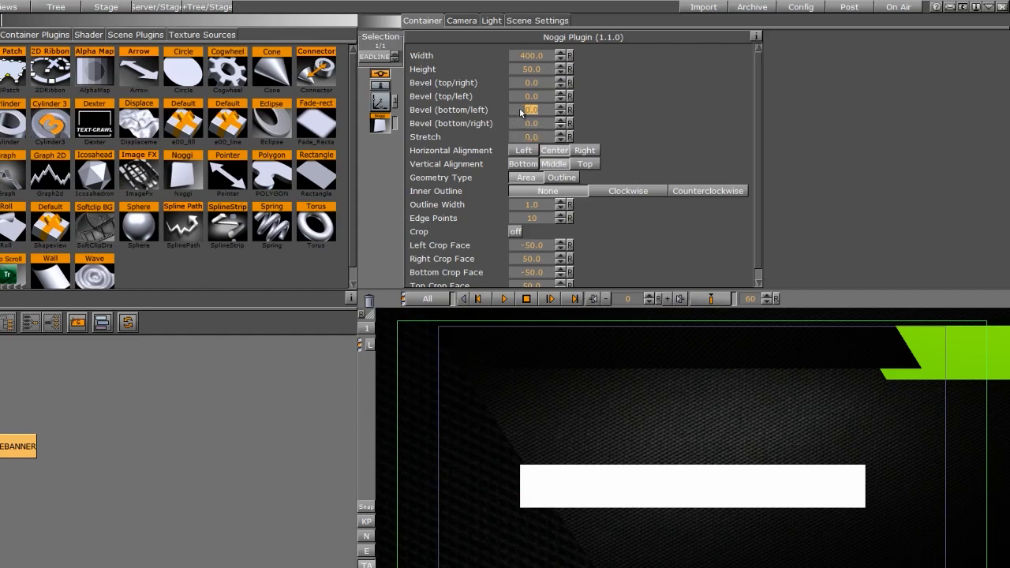
pyautogui.write('20')
pyautogui.press('Return')
# Move WHITEHEADLINEBANNER up onto the dark banner at about Y 164 and set its Z position to 1
pyautogui.click(386, 103)
pyautogui.moveTo(459, 95); pyautogui.dragTo(554, 70)
pyautogui.click(496, 104)
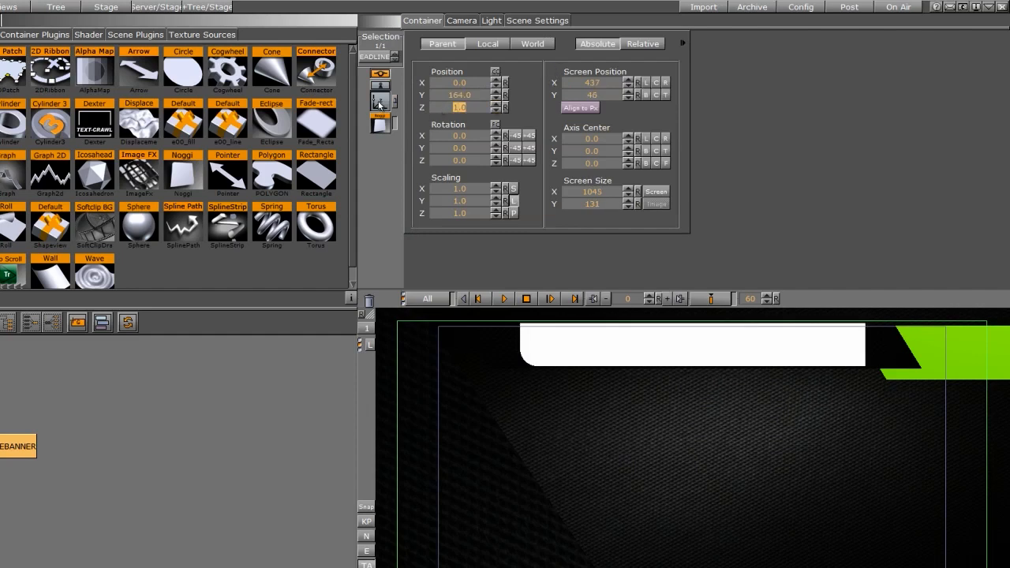
# Reduce the height of WHITEHEADLINEBANNER to about 38.8 and adjust its Y position to about 166
pyautogui.click(380, 124)
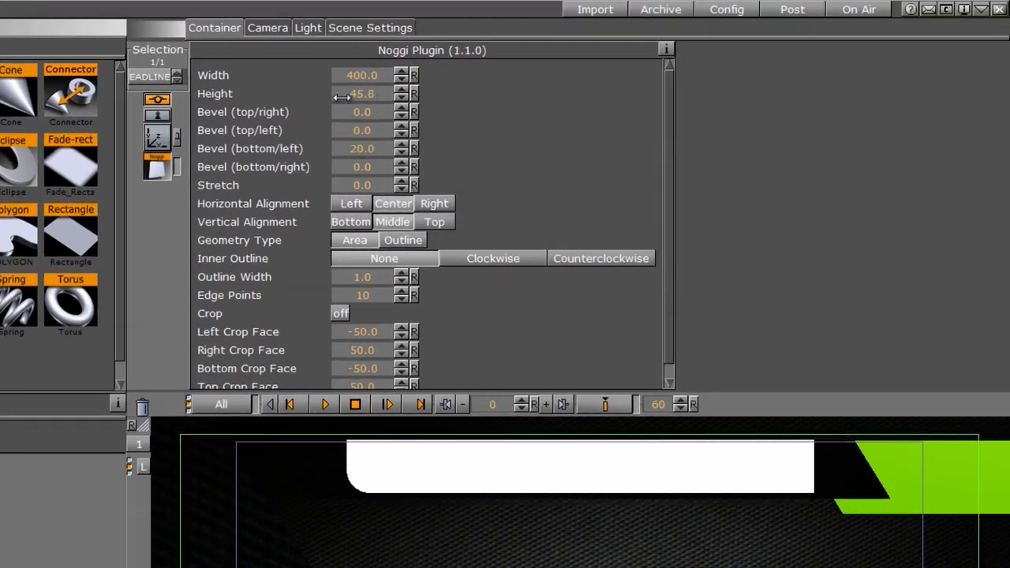
pyautogui.moveTo(341, 96); pyautogui.dragTo(284, 114)
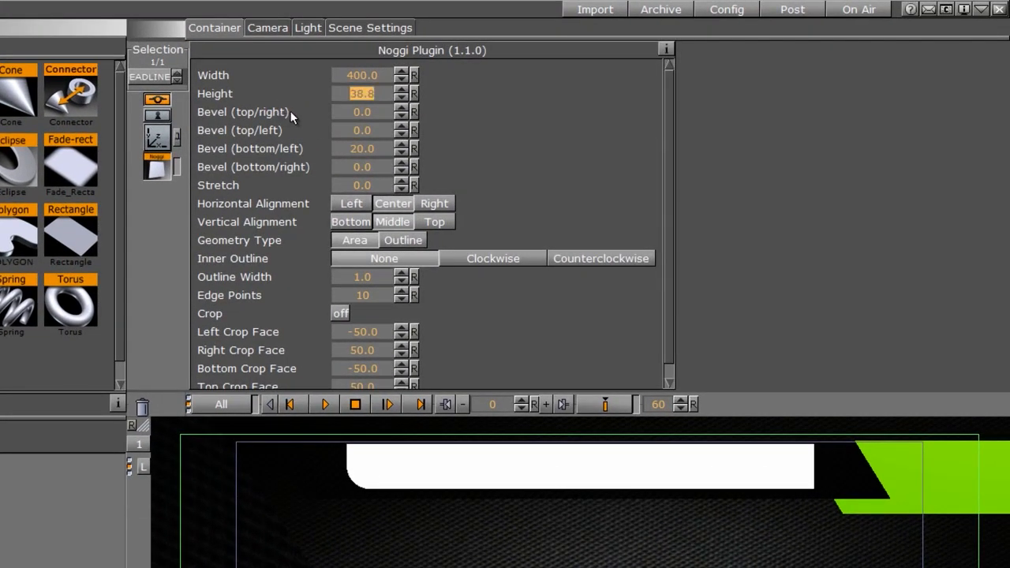
pyautogui.click(157, 136)
pyautogui.moveTo(243, 79); pyautogui.dragTo(246, 79)
# Apply the WHITESWATCH image to WHITEHEADLINEBANNER and scale the texture independently to about X 4.06 and Y 0.37
pyautogui.click(28, 8)
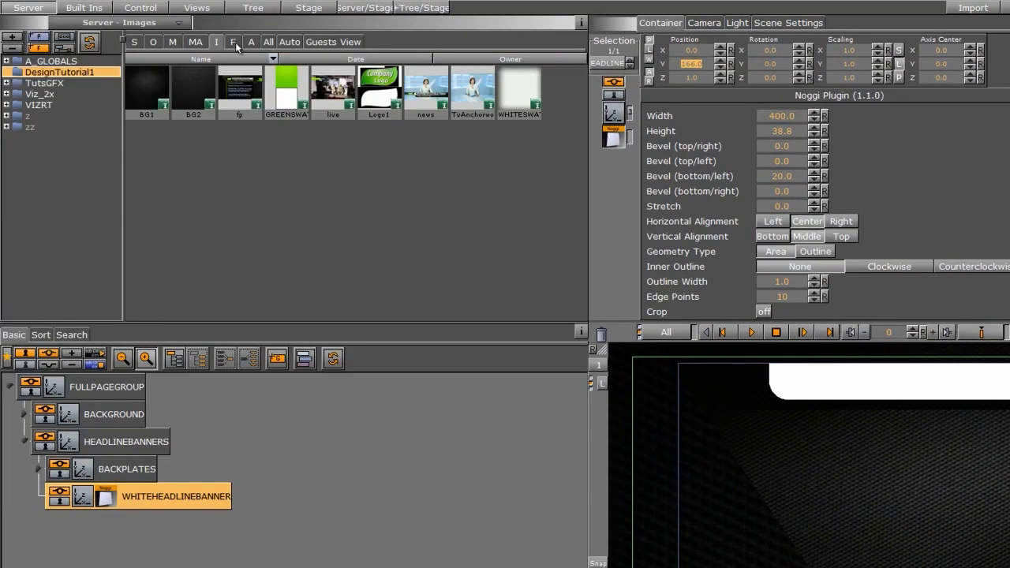
pyautogui.moveTo(514, 93); pyautogui.dragTo(226, 496)
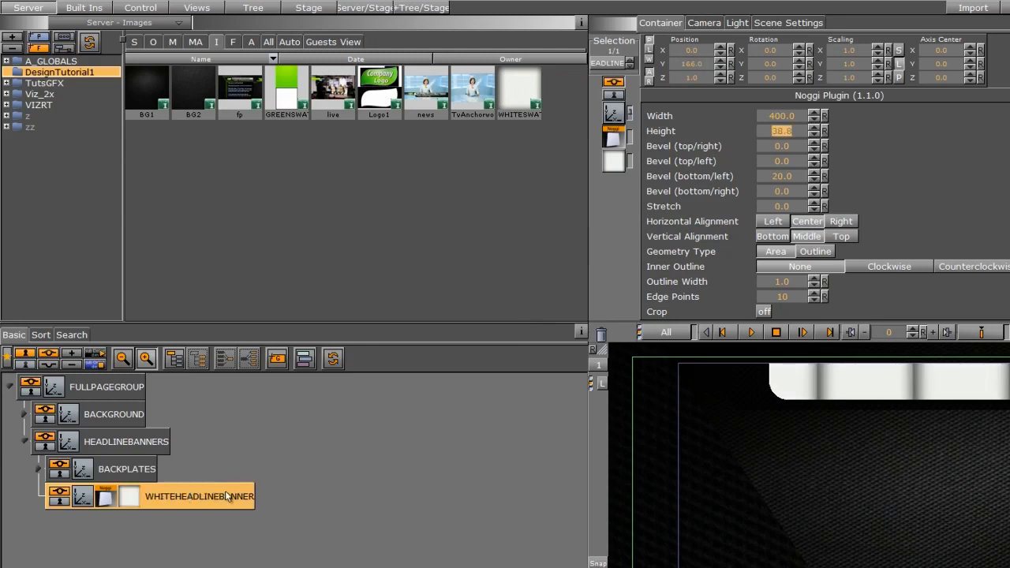
pyautogui.click(131, 497)
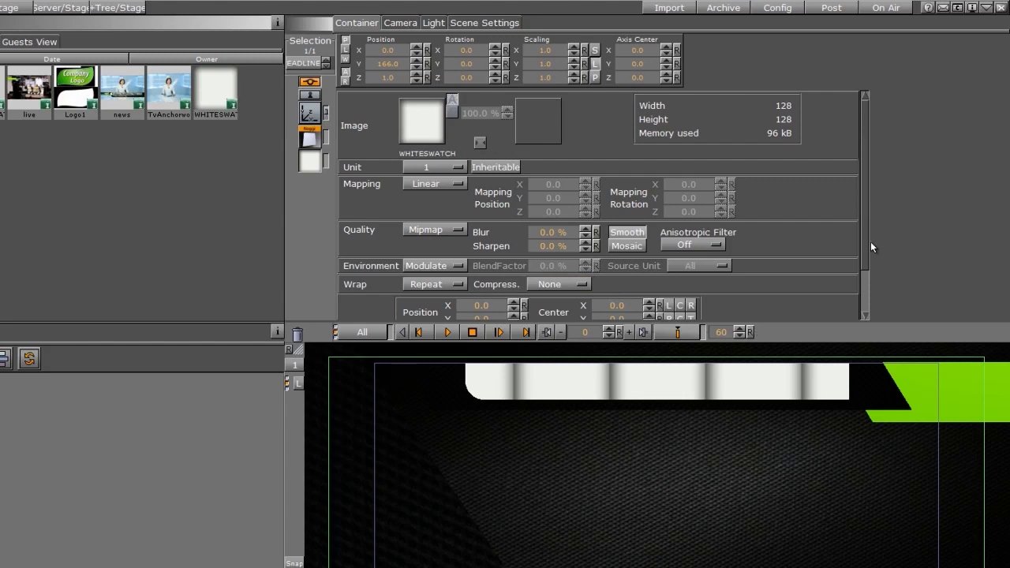
pyautogui.moveTo(862, 268); pyautogui.dragTo(860, 318)
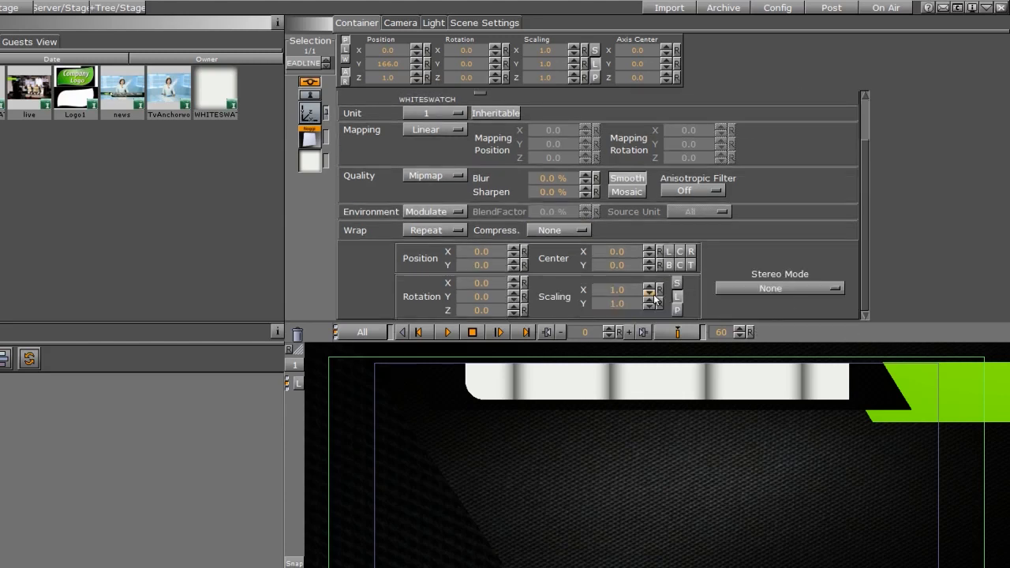
pyautogui.moveTo(609, 293); pyautogui.dragTo(802, 265)
pyautogui.click(678, 285)
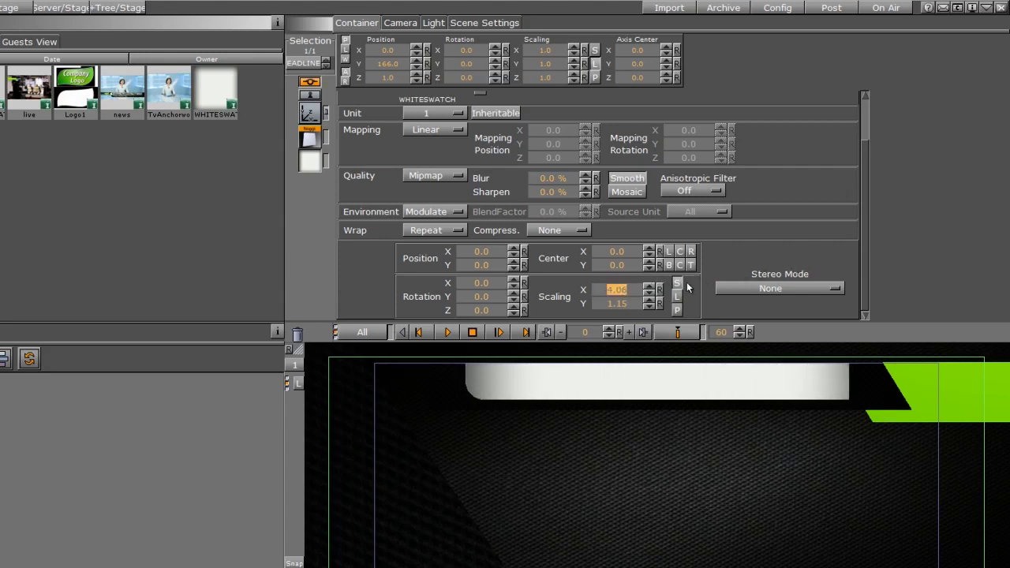
pyautogui.moveTo(629, 304); pyautogui.dragTo(578, 311)
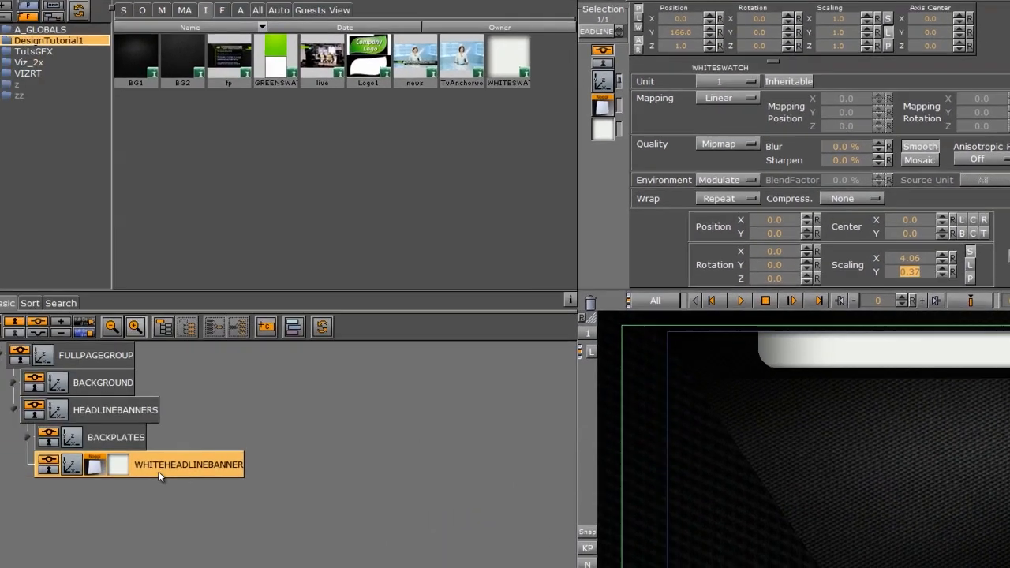
# Duplicate WHITEHEADLINEBANNER as a copy textured with GREENSWATCH and set the copy's geometry type to Outline
pyautogui.moveTo(174, 462); pyautogui.dragTo(600, 300)
pyautogui.moveTo(286, 55); pyautogui.dragTo(130, 490)
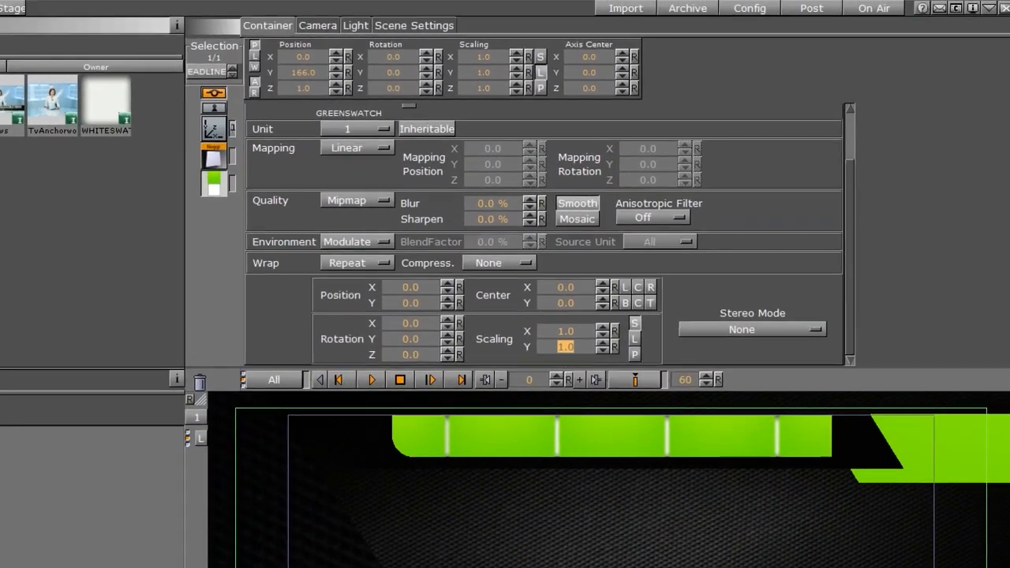
pyautogui.click(459, 125)
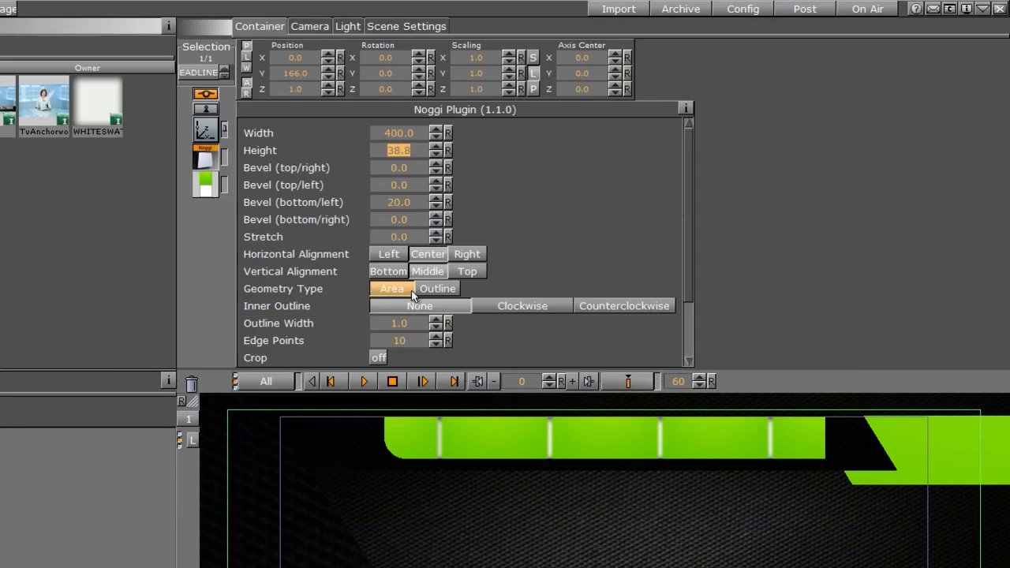
pyautogui.click(436, 291)
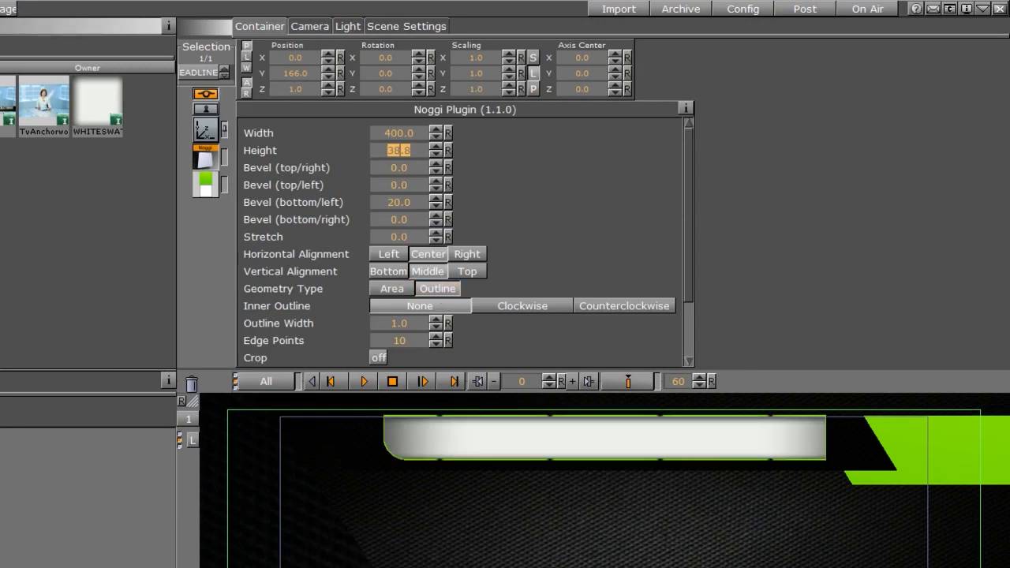
# Try an X scaling of about 1.15 and Vertex mapping on the outline's GREENSWATCH texture, and return the mapping to Linear
pyautogui.click(205, 185)
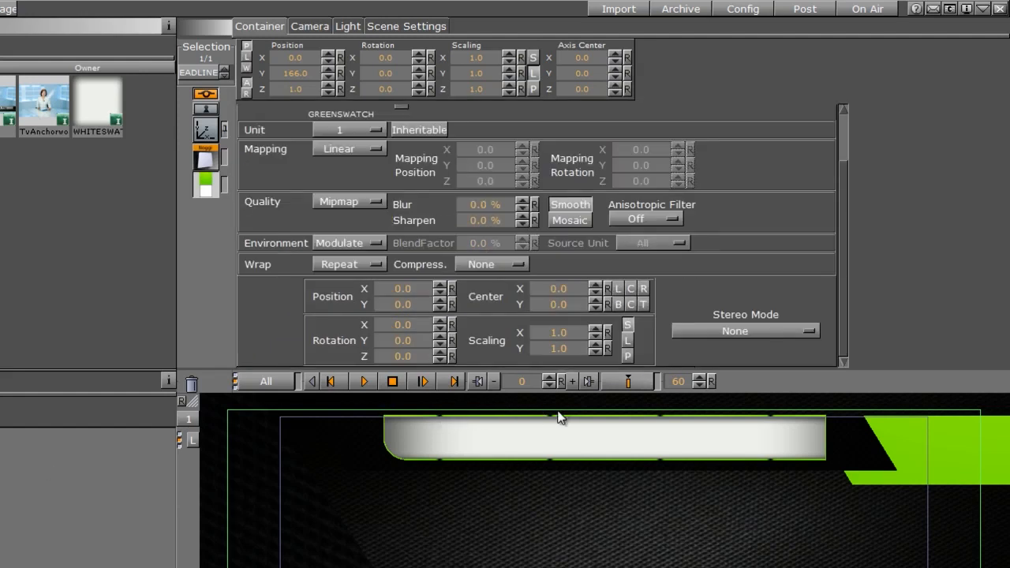
pyautogui.click(351, 149)
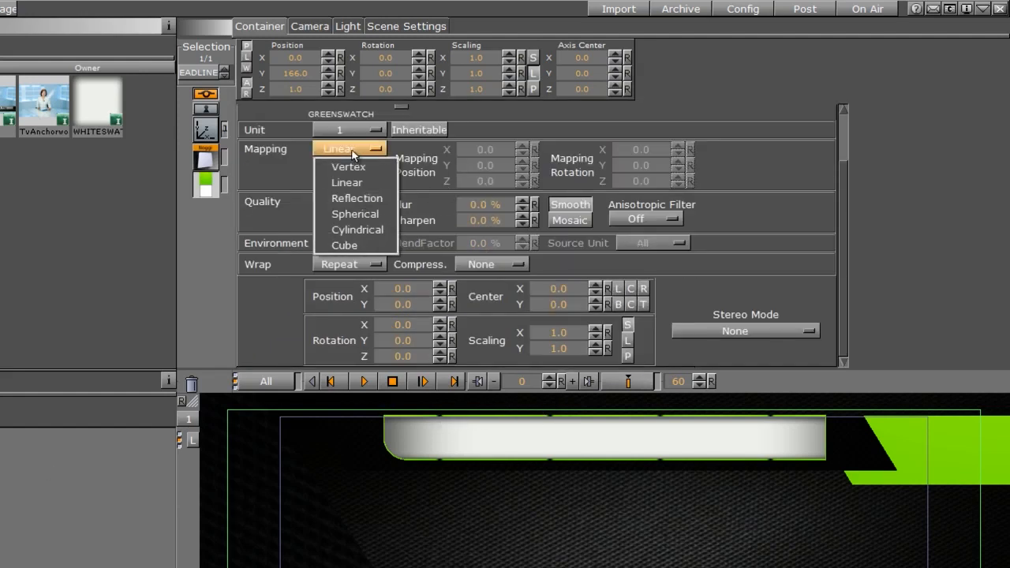
pyautogui.click(558, 332)
pyautogui.moveTo(558, 332)
pyautogui.mouseDown()
pyautogui.moveTo(544, 331)
pyautogui.moveTo(557, 327)
pyautogui.mouseUp()
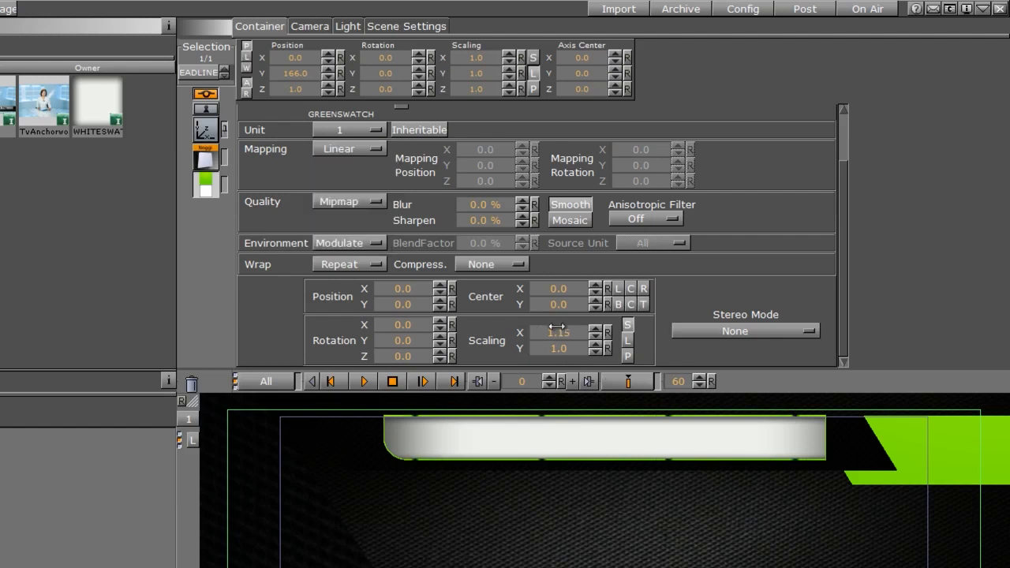
pyautogui.click(347, 150)
pyautogui.click(346, 166)
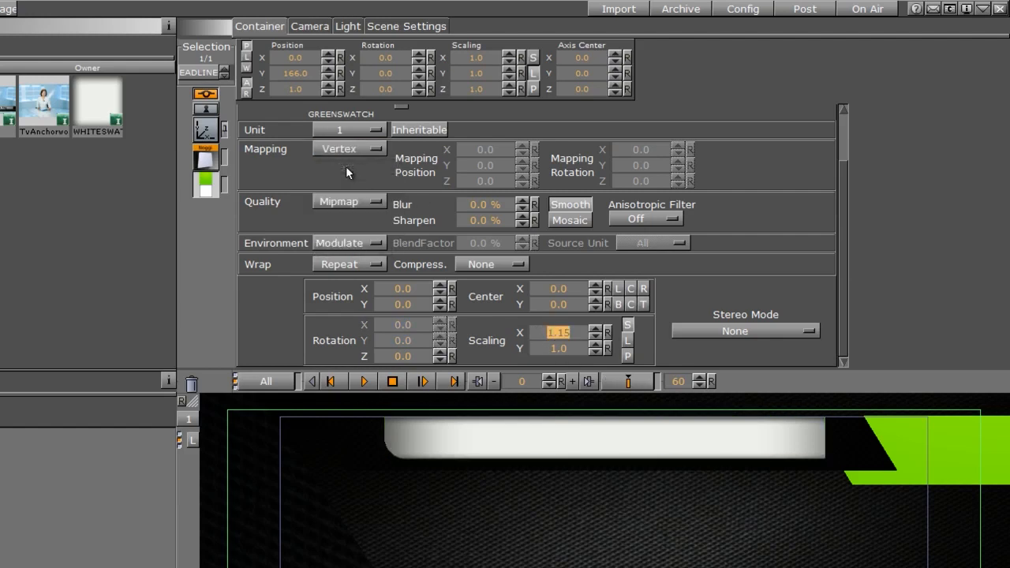
pyautogui.click(349, 149)
pyautogui.click(346, 183)
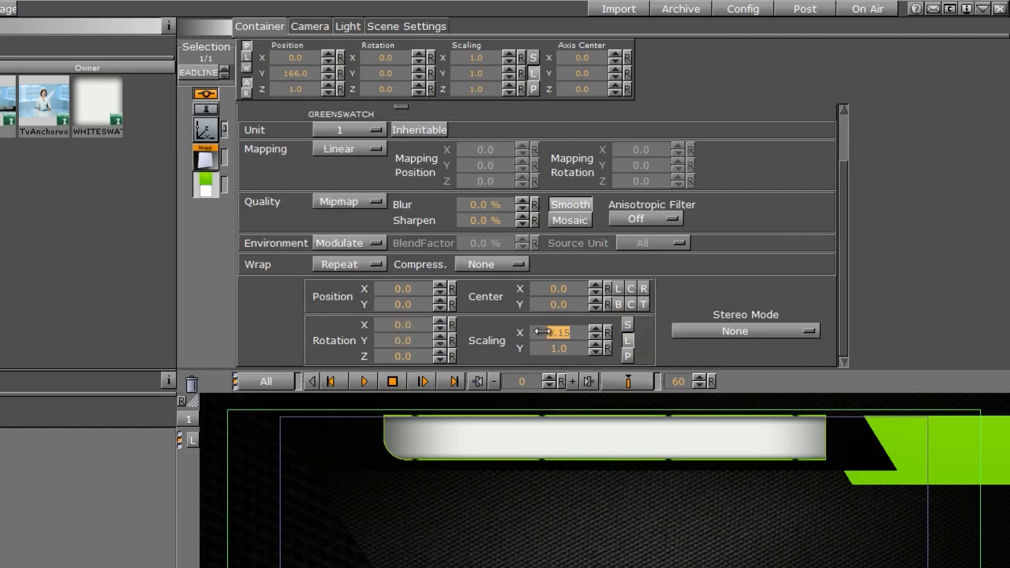
# Scale the outline's GREENSWATCH texture to 5.43 in X and Y and make the outline width slightly thinner
pyautogui.write('5.43')
pyautogui.press('Return')
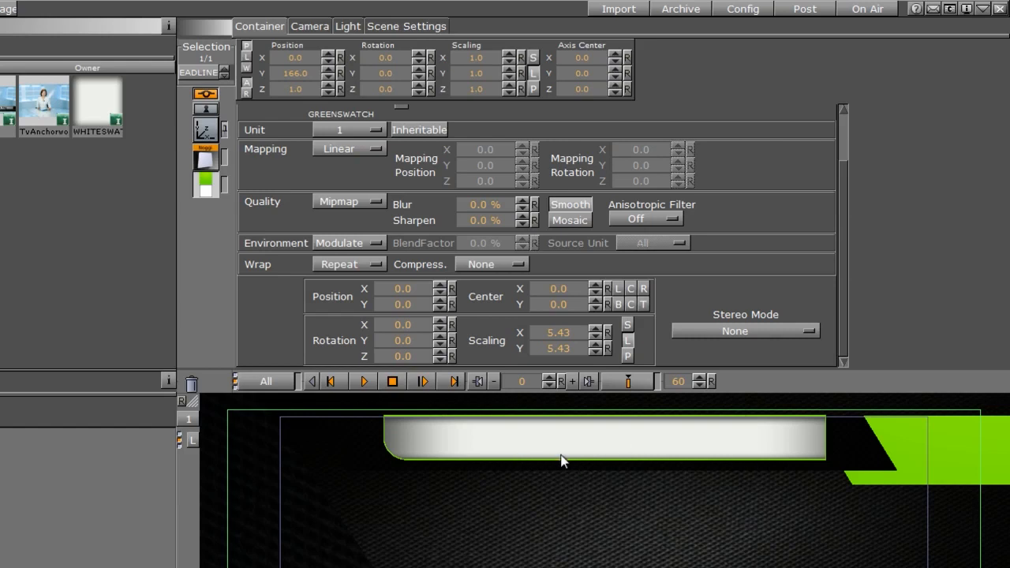
pyautogui.click(204, 161)
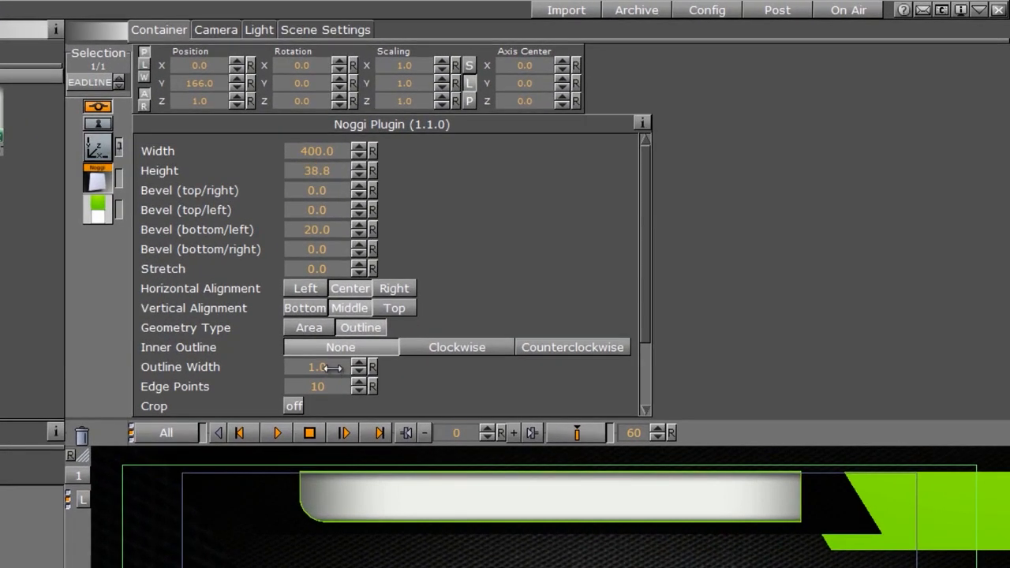
pyautogui.moveTo(332, 368); pyautogui.dragTo(332, 368)
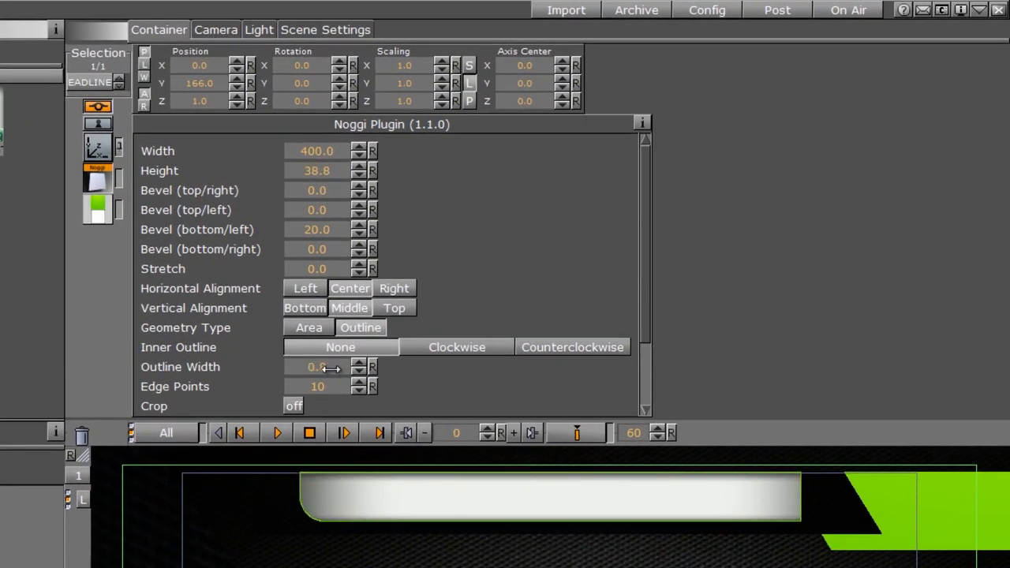
pyautogui.click(329, 368)
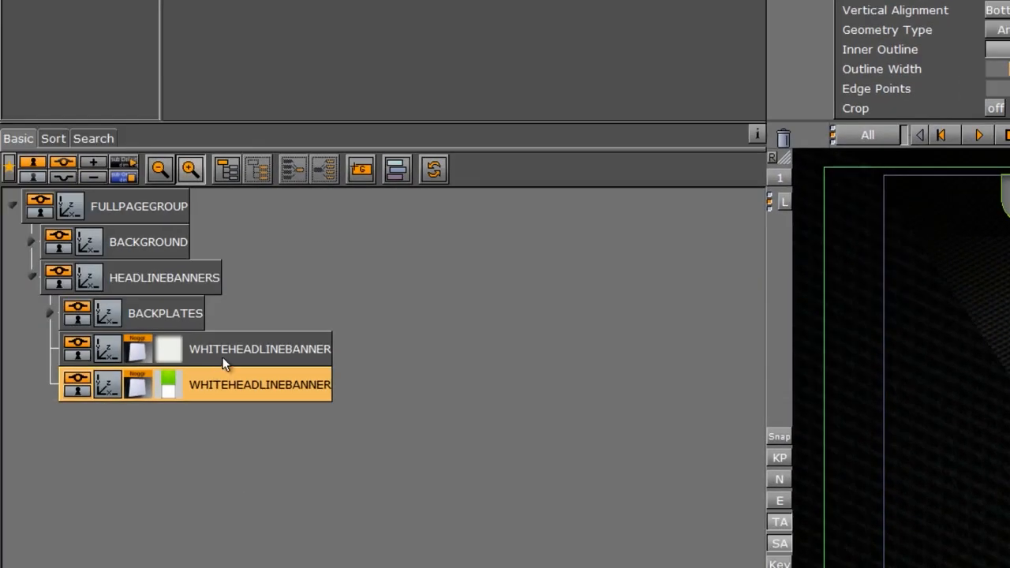
# Group the two WHITEHEADLINEBANNER containers inside HEADLINEBANNERS, name the group HEADLINE and collapse it
pyautogui.keyDown('ctrl'); pyautogui.click(223, 359); pyautogui.keyUp('ctrl')
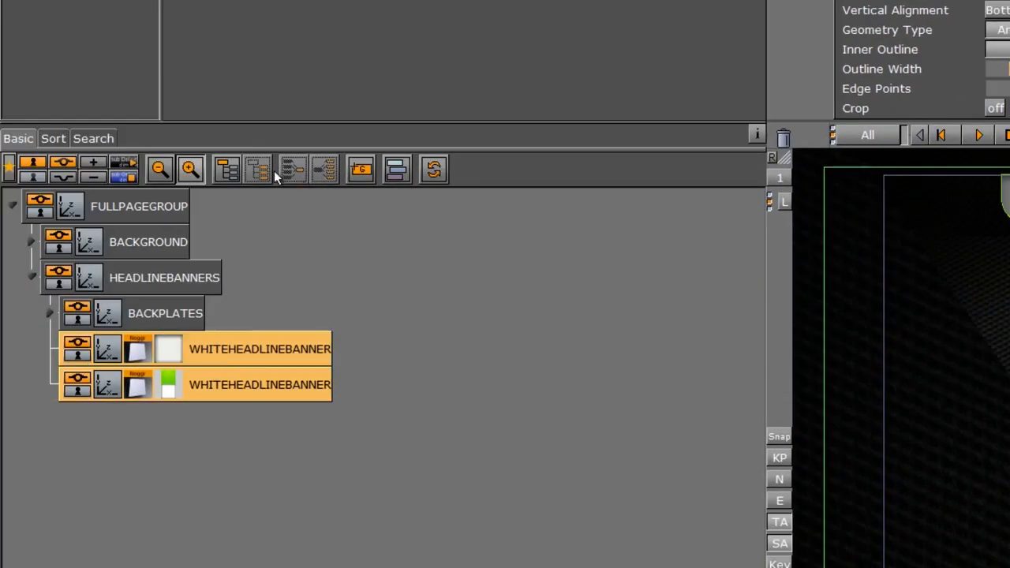
pyautogui.click(227, 169)
pyautogui.doubleClick(148, 352)
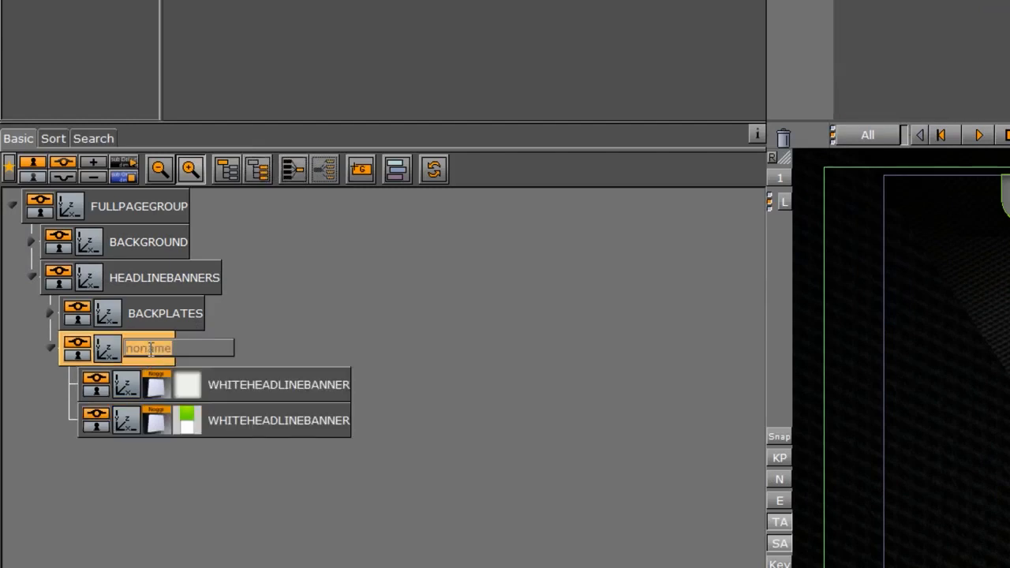
pyautogui.write('HEADLINE')
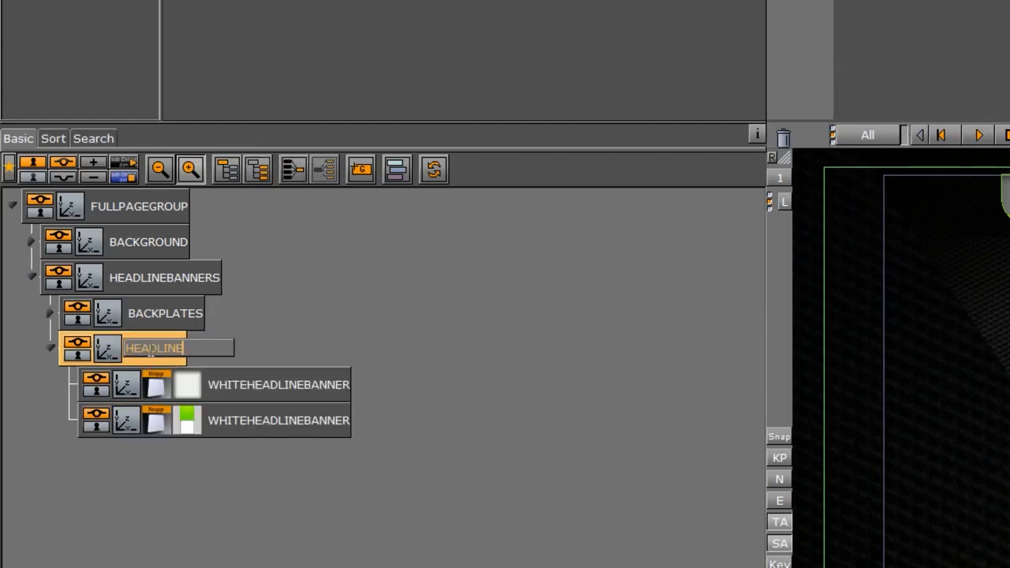
pyautogui.press('Return')
pyautogui.click(44, 351)
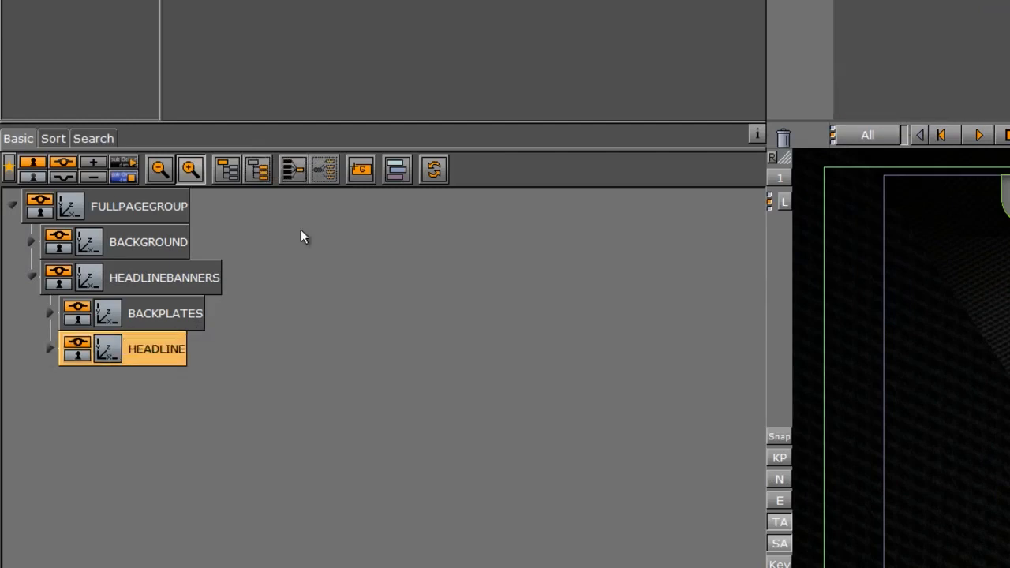
# Add a new group to HEADLINEBANNERS below HEADLINE and name it SUBLINE
pyautogui.moveTo(360, 168); pyautogui.dragTo(150, 389)
pyautogui.doubleClick(150, 389)
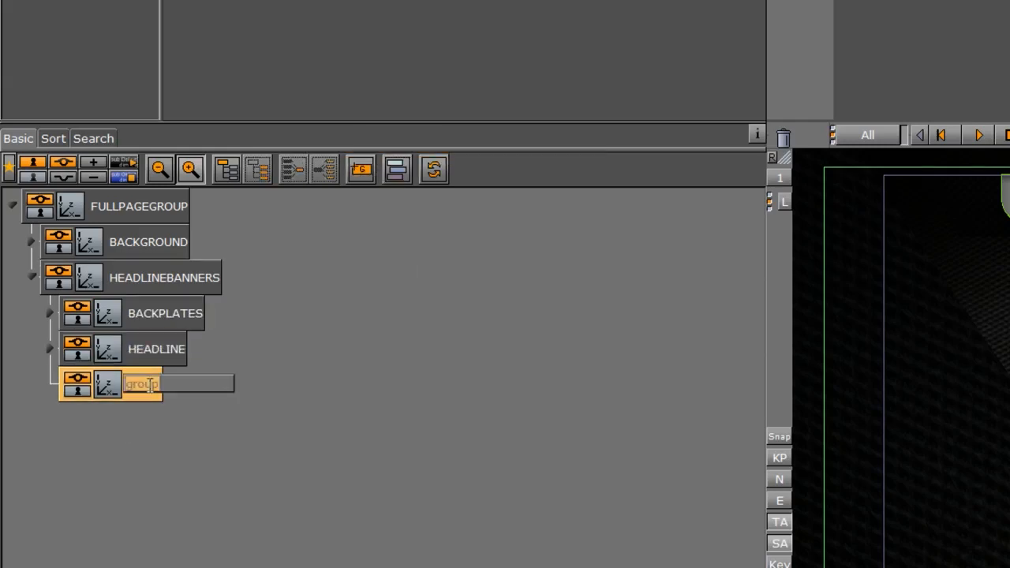
pyautogui.write('SUBLINE')
pyautogui.press('Return')
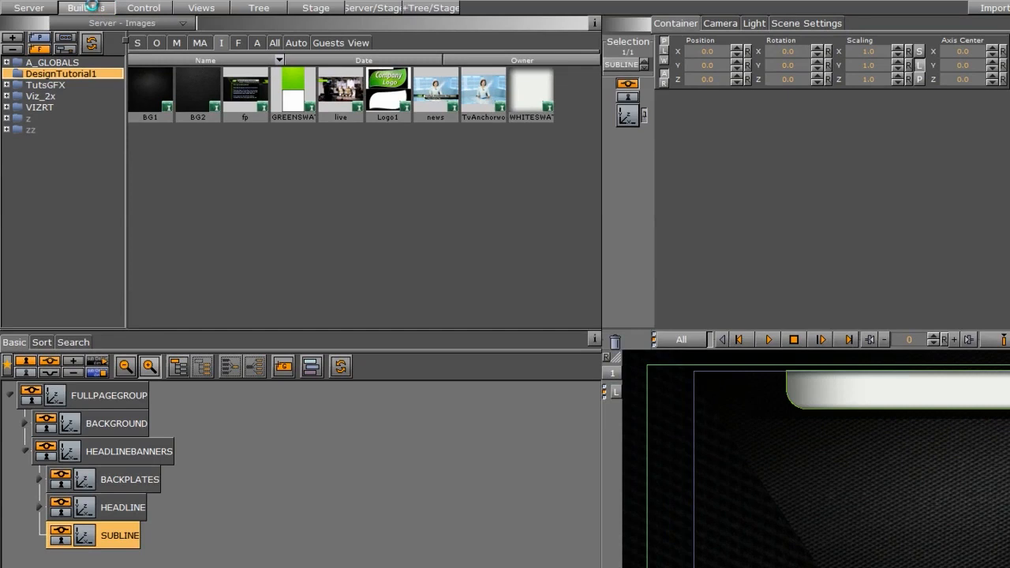
# Add a Noggi geometry inside SUBLINE and set its width to 450
pyautogui.click(85, 7)
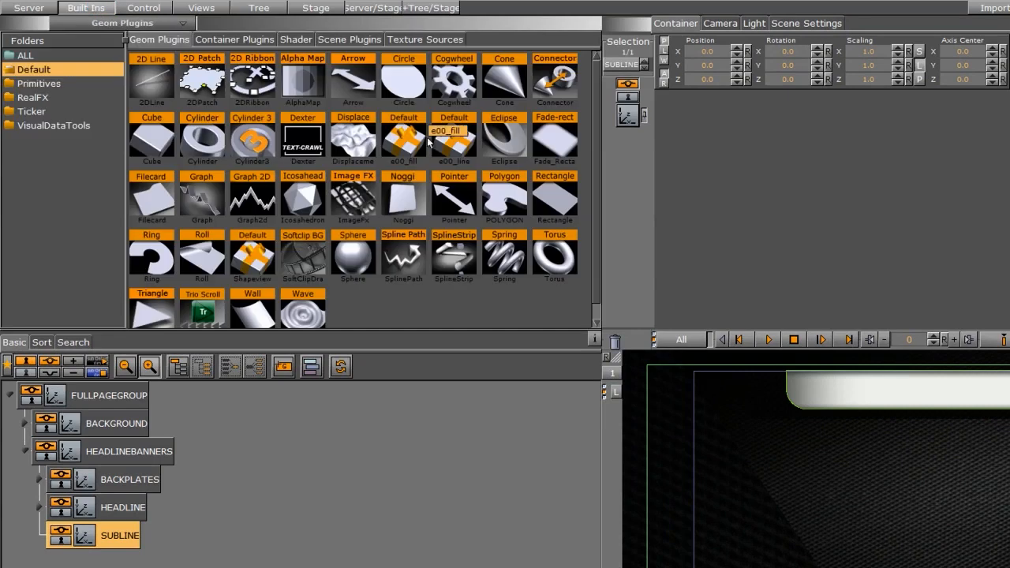
pyautogui.moveTo(402, 198); pyautogui.dragTo(154, 520)
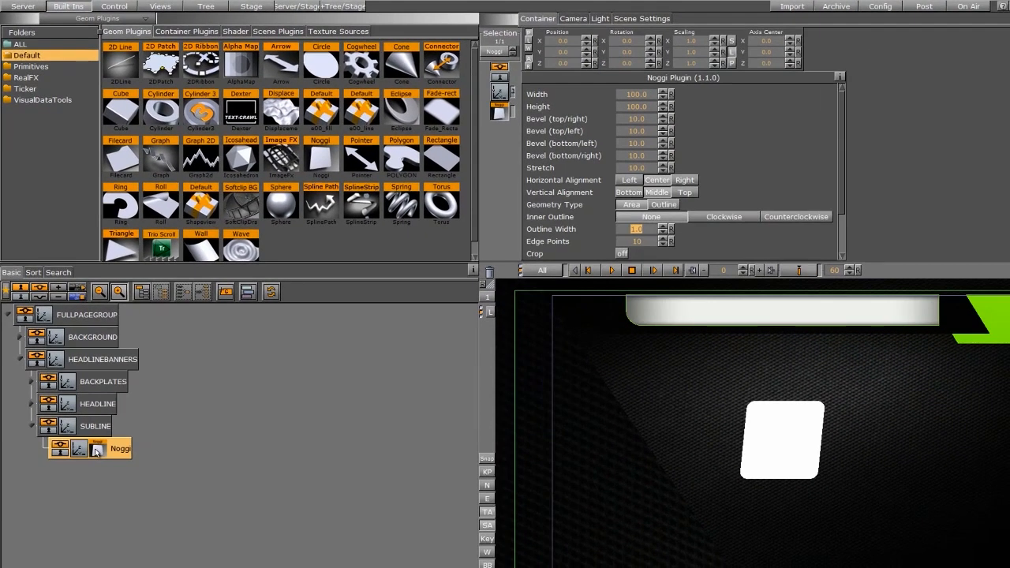
pyautogui.click(632, 98)
pyautogui.write('400')
pyautogui.press('Return')
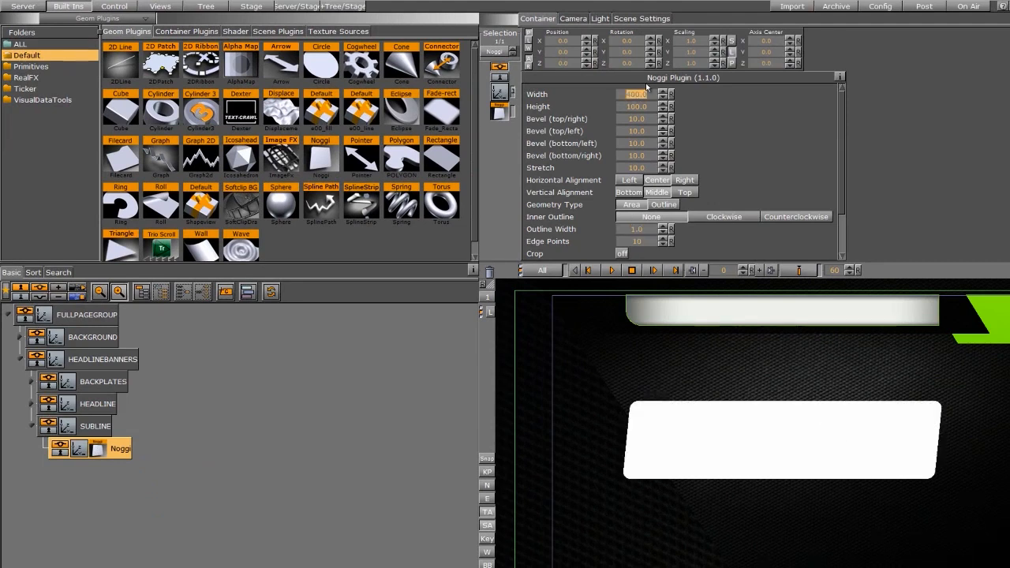
pyautogui.write('450')
pyautogui.press('Return')
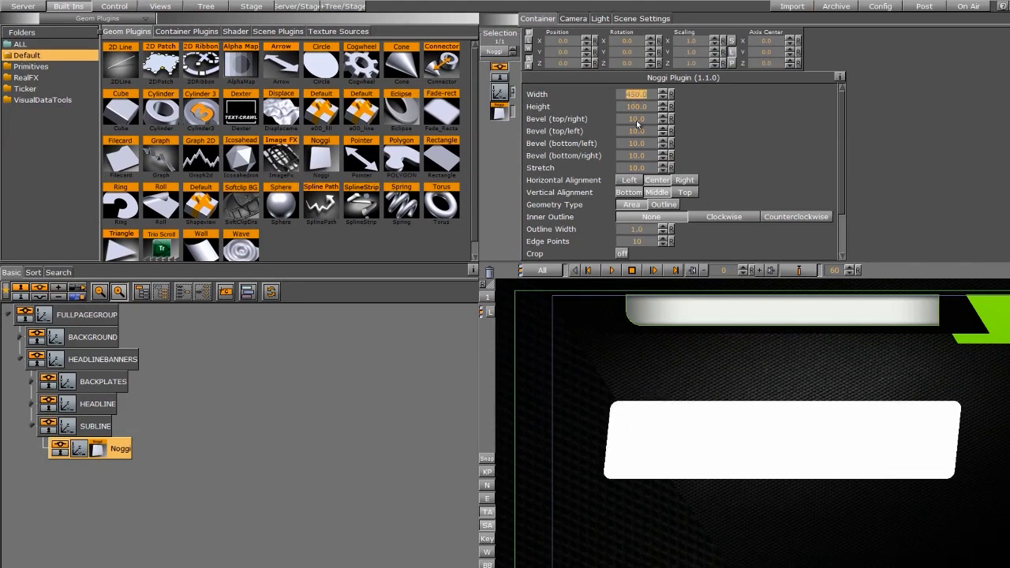
# Set all four bevels of the SUBLINE Noggi to 0 and its stretch to -63.5
pyautogui.moveTo(640, 119); pyautogui.dragTo(493, 128)
pyautogui.moveTo(640, 144); pyautogui.dragTo(531, 143)
pyautogui.moveTo(640, 155); pyautogui.dragTo(506, 152)
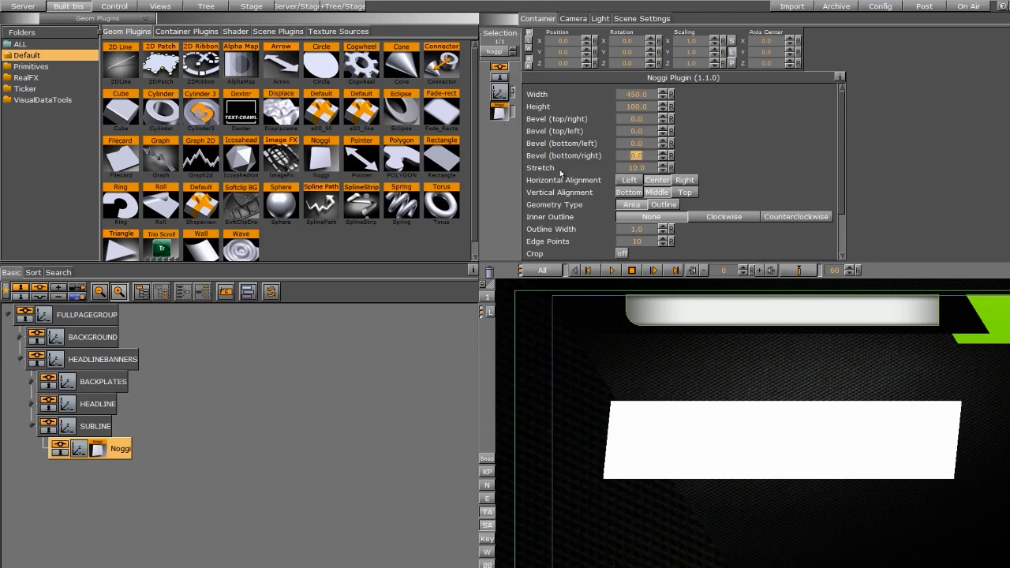
pyautogui.click(630, 169)
pyautogui.moveTo(632, 171); pyautogui.dragTo(489, 174)
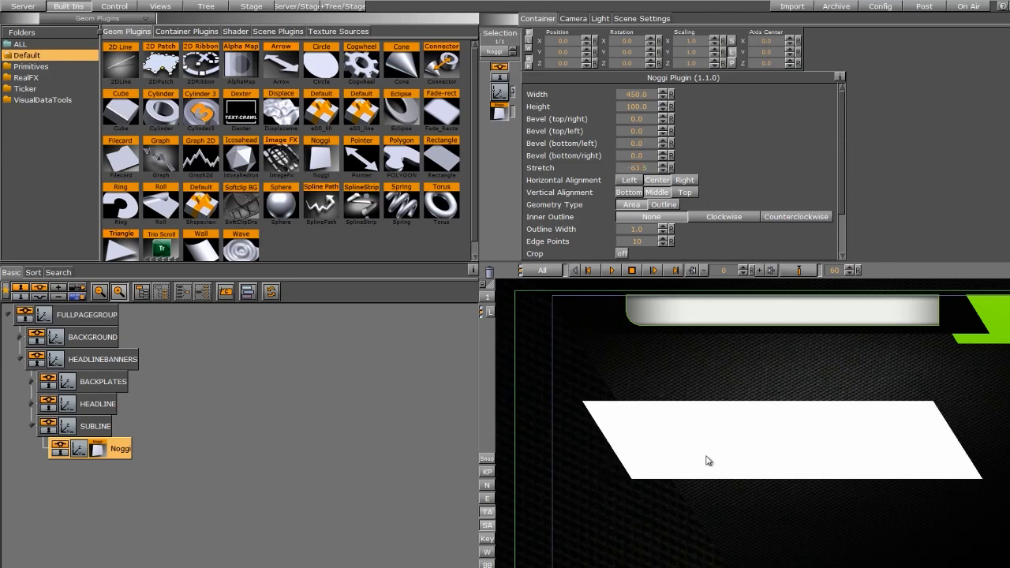
# Move the Noggi just below the headline banner, to about X 68.6 and Y 110.7, and try different Z positions
pyautogui.moveTo(662, 455); pyautogui.dragTo(669, 401)
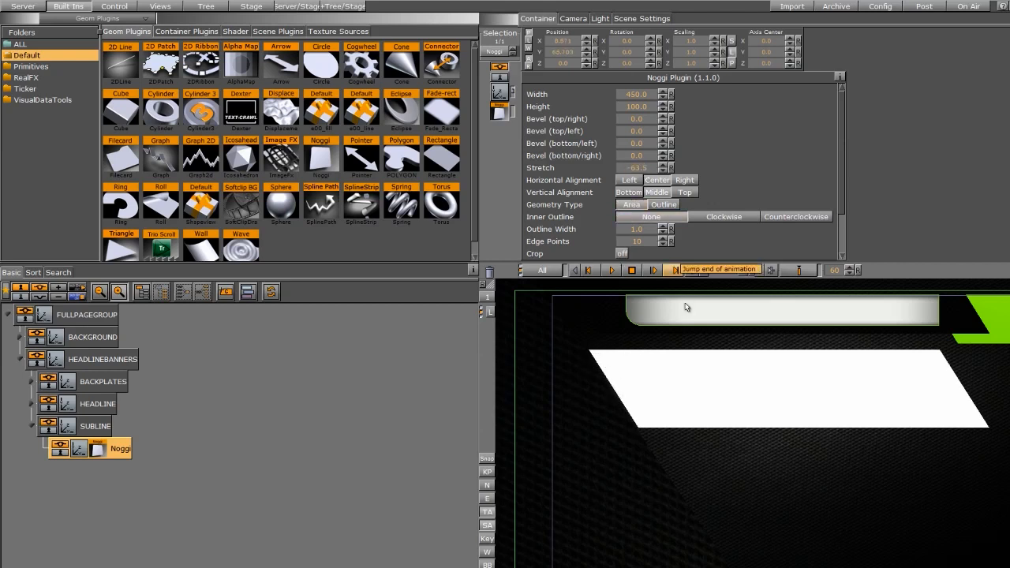
pyautogui.moveTo(679, 395); pyautogui.dragTo(727, 359)
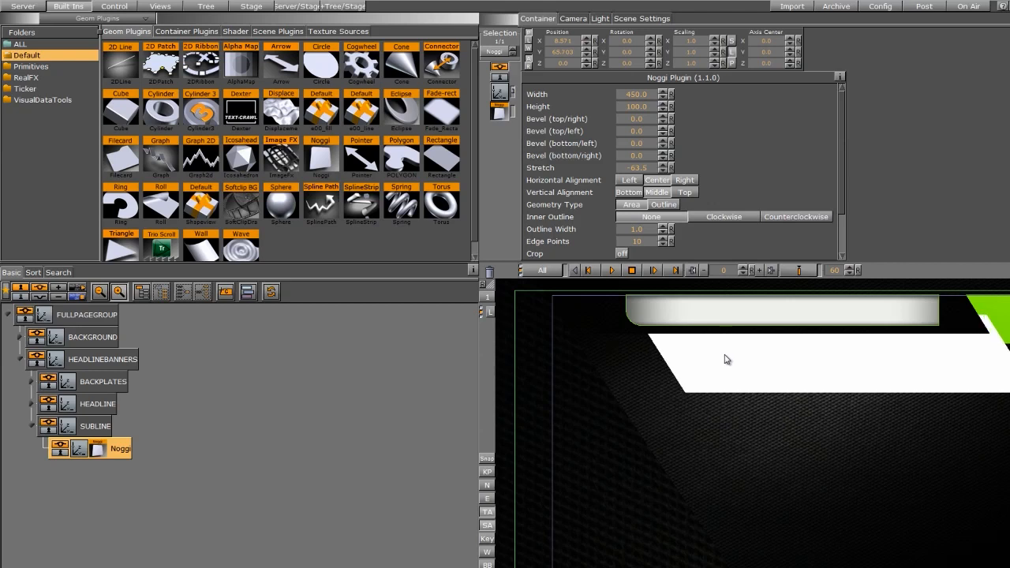
pyautogui.click(585, 64)
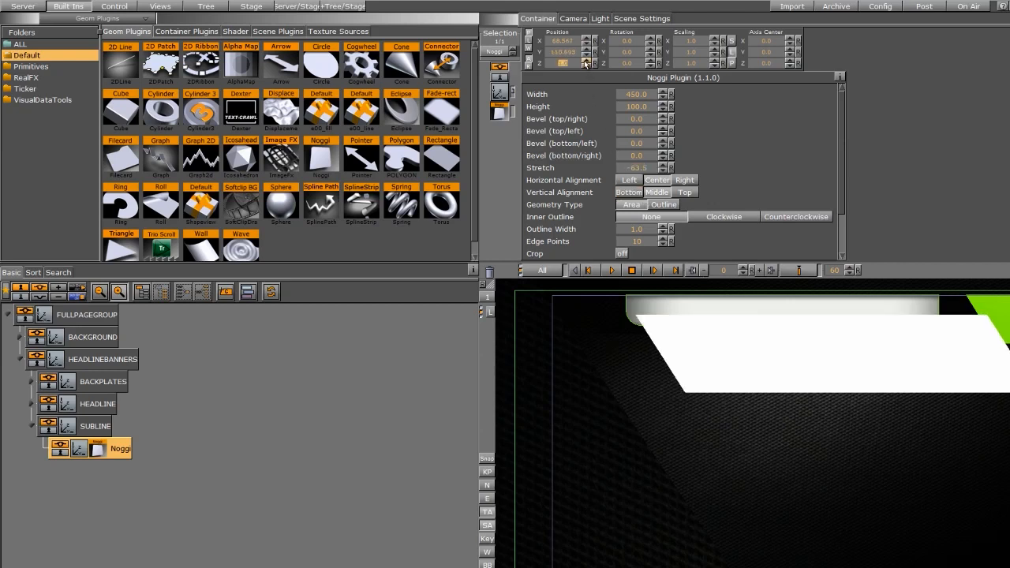
pyautogui.click(586, 66)
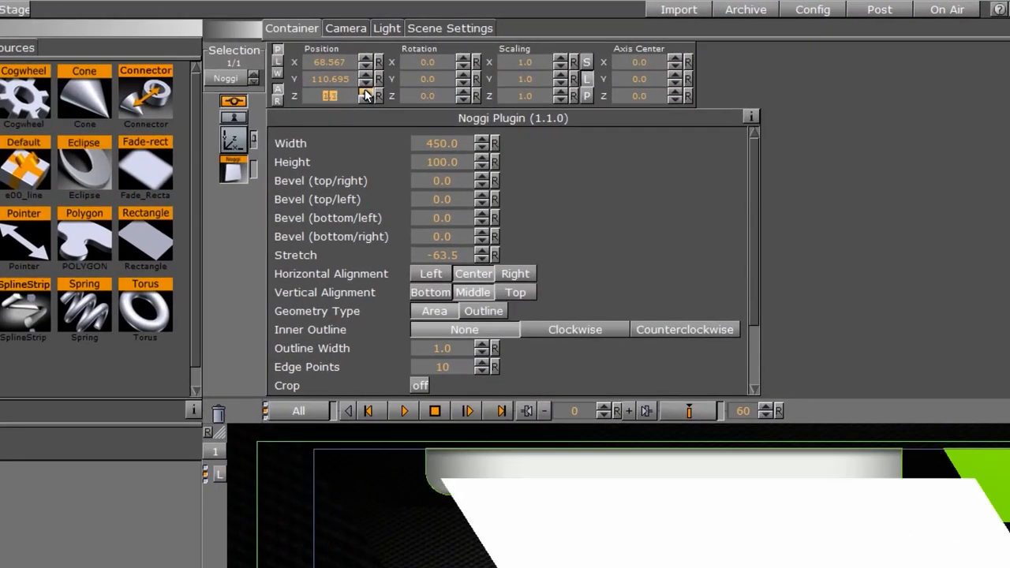
pyautogui.click(363, 100)
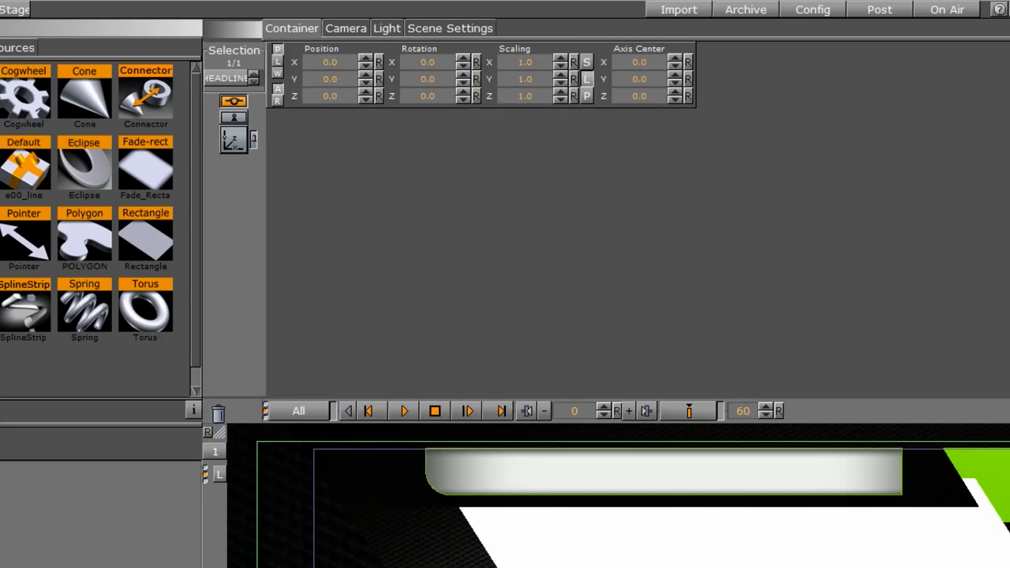
# Layer the banners in depth by setting the HEADLINE group's Z position to 2 and the SUBLINE Noggi's to 1
pyautogui.click(366, 93)
pyautogui.click(366, 93)
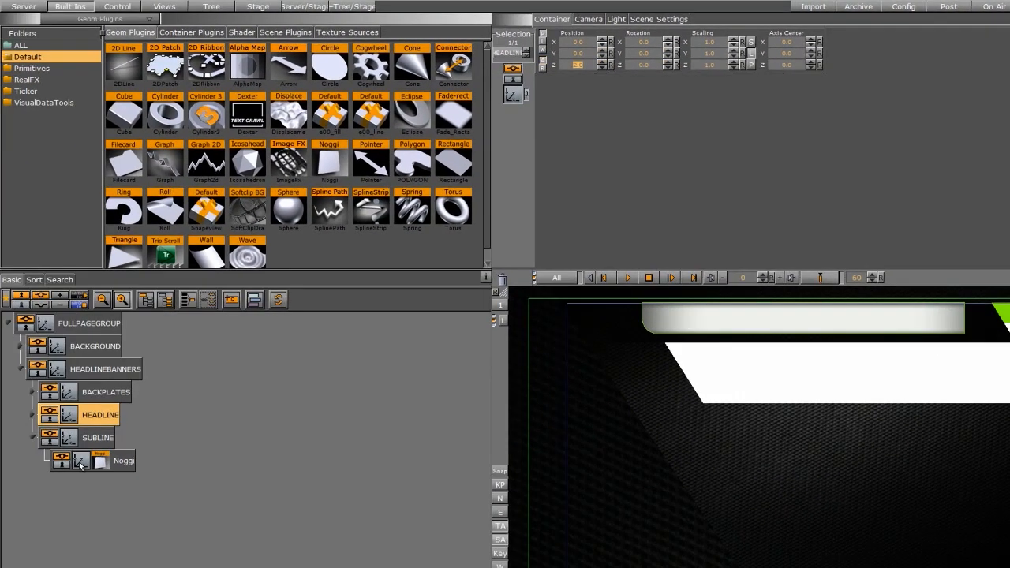
pyautogui.click(25, 485)
pyautogui.click(602, 63)
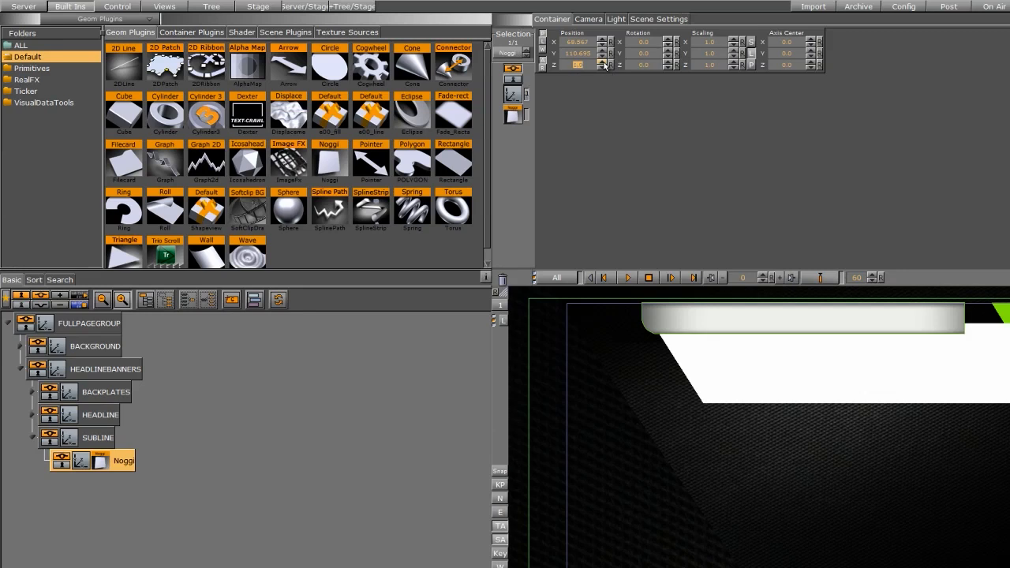
# Apply the BG1 image to the SUBLINE Noggi and scale the texture to 5.29 in X and Y
pyautogui.click(27, 7)
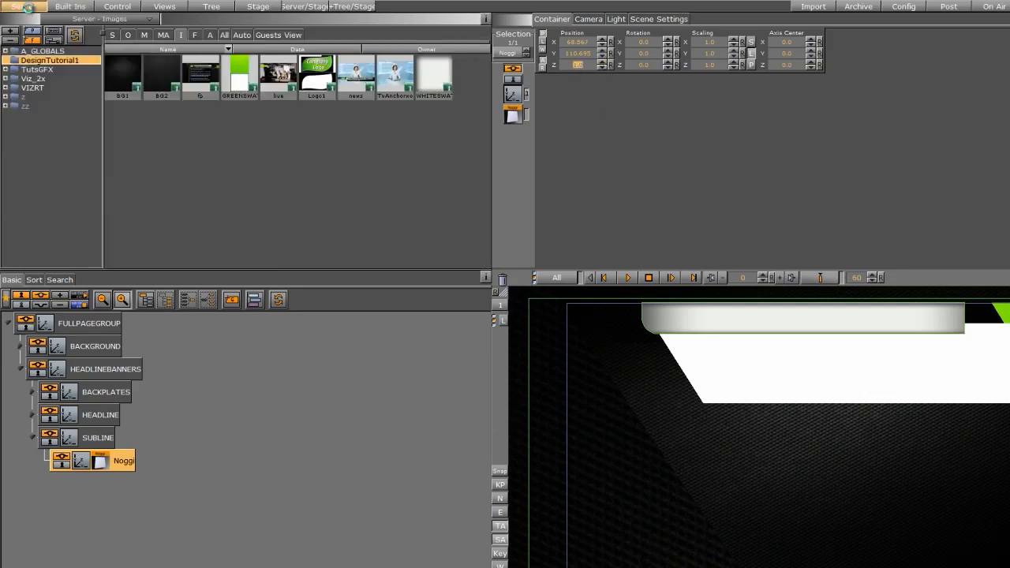
pyautogui.moveTo(125, 72); pyautogui.dragTo(100, 463)
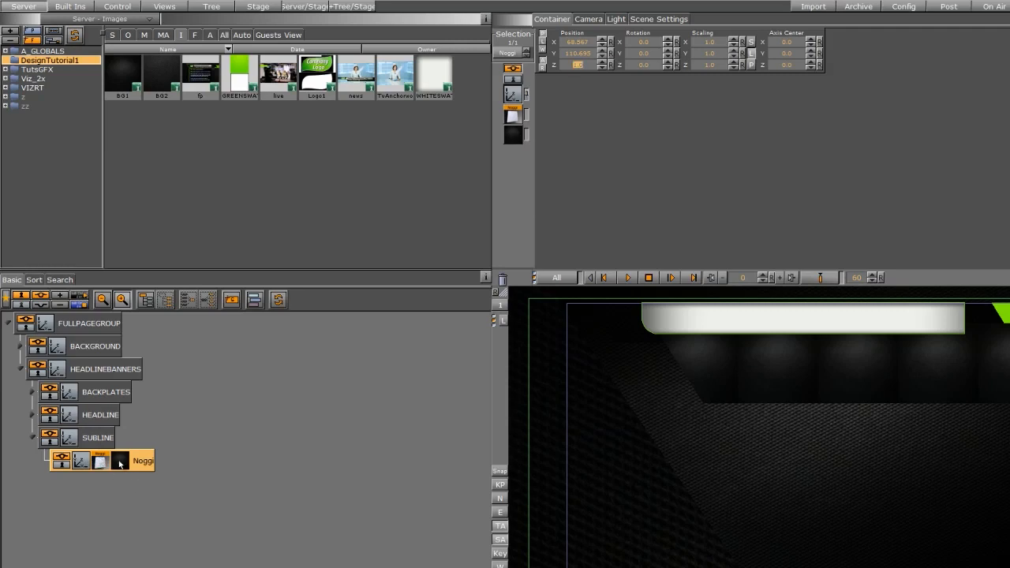
pyautogui.click(120, 463)
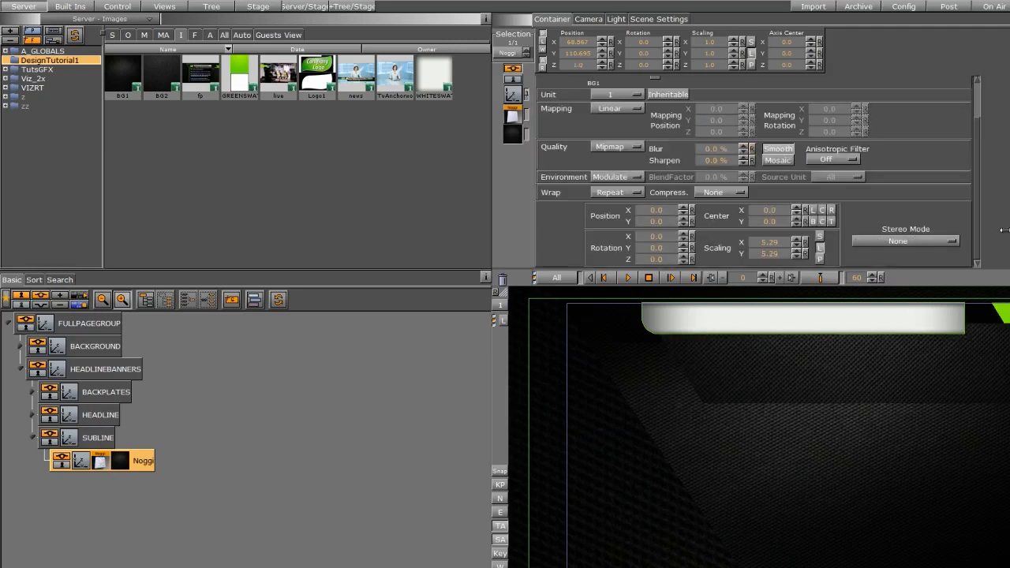
pyautogui.click(769, 242)
# Set the Noggi's height to 65.1 and reposition it at about X 51.6 and Y 126.7, tucked under the headline
pyautogui.click(517, 114)
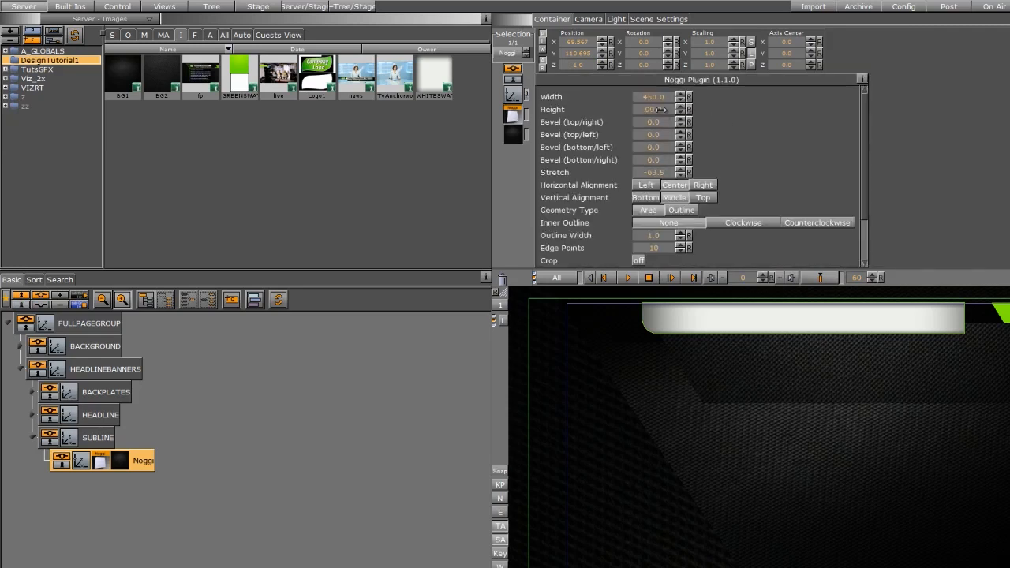
pyautogui.moveTo(526, 111); pyautogui.dragTo(464, 110)
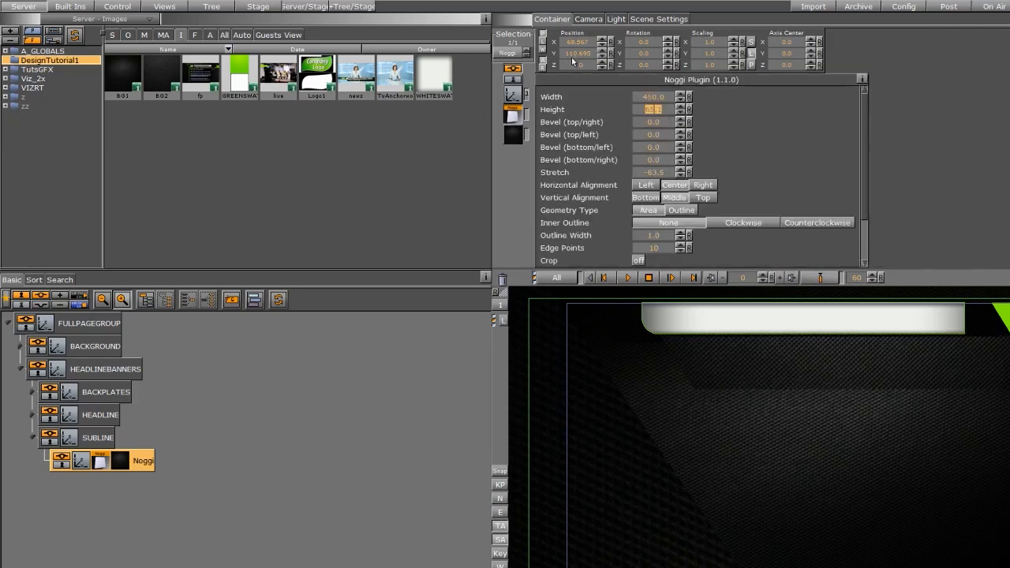
pyautogui.moveTo(573, 56)
pyautogui.mouseDown()
pyautogui.moveTo(588, 55)
pyautogui.moveTo(577, 46)
pyautogui.mouseUp()
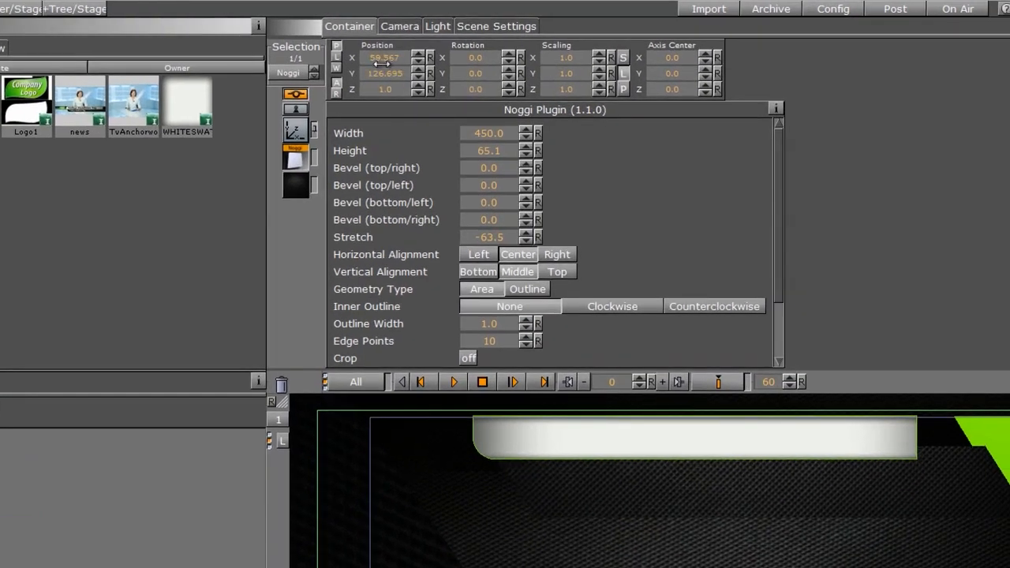
pyautogui.moveTo(381, 63); pyautogui.dragTo(375, 66)
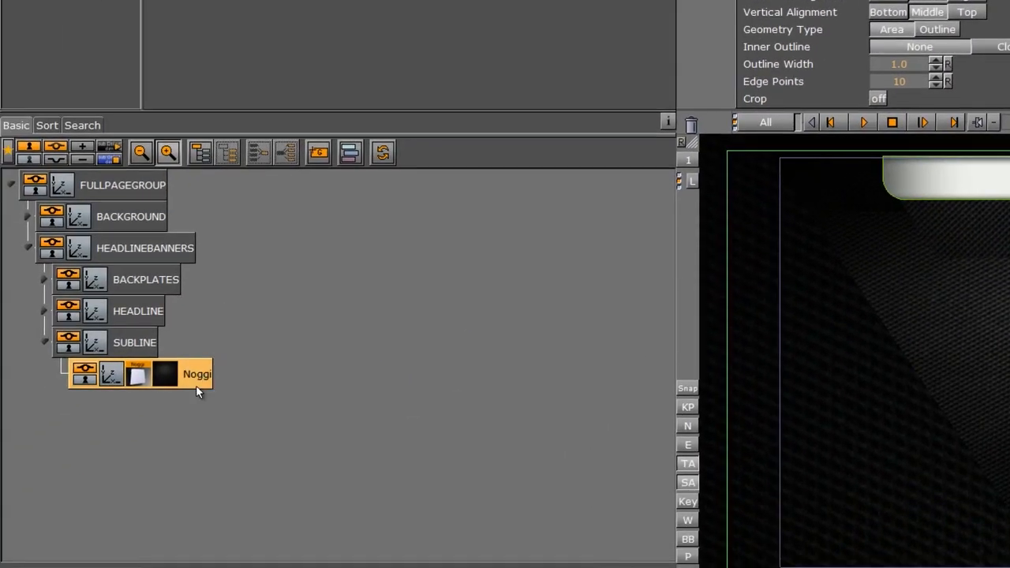
# Duplicate the Noggi within SUBLINE, texture the copy with GREENSWATCH, switch its geometry type to Outline, and collapse SUBLINE
pyautogui.keyDown('ctrl'); pyautogui.moveTo(195, 385); pyautogui.dragTo(179, 420); pyautogui.keyUp('ctrl')
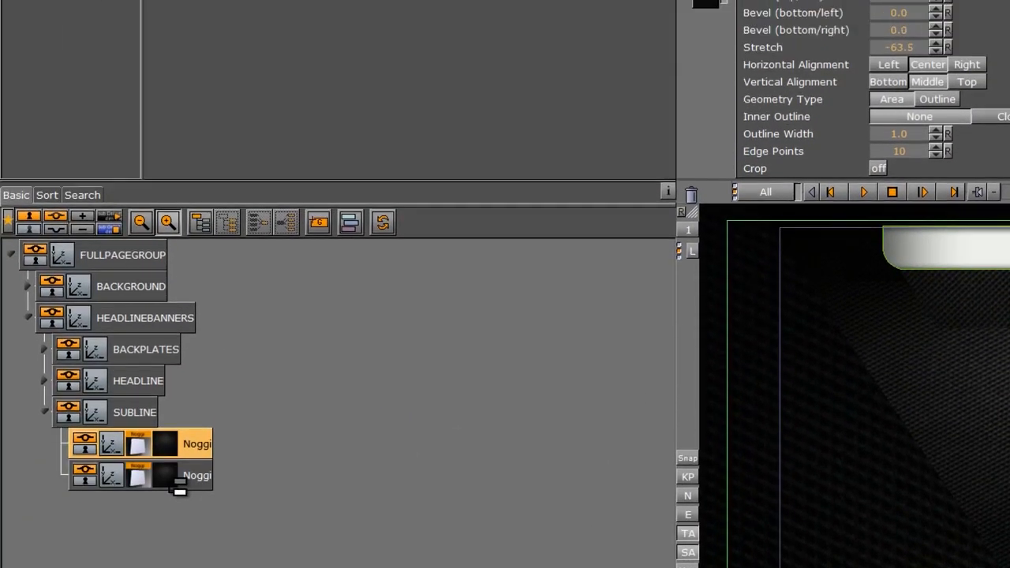
pyautogui.moveTo(325, 96); pyautogui.dragTo(163, 464)
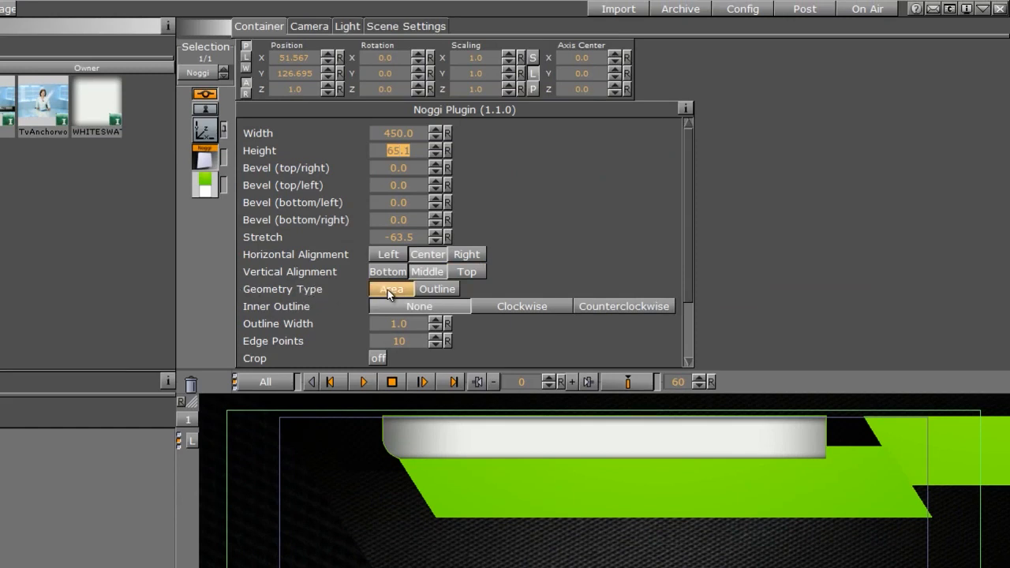
pyautogui.click(434, 291)
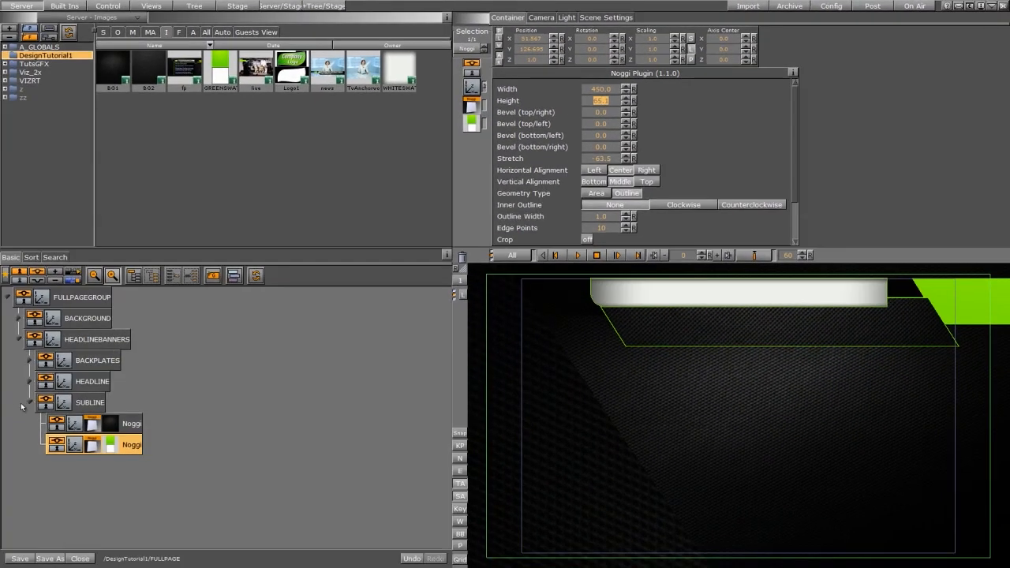
pyautogui.click(26, 403)
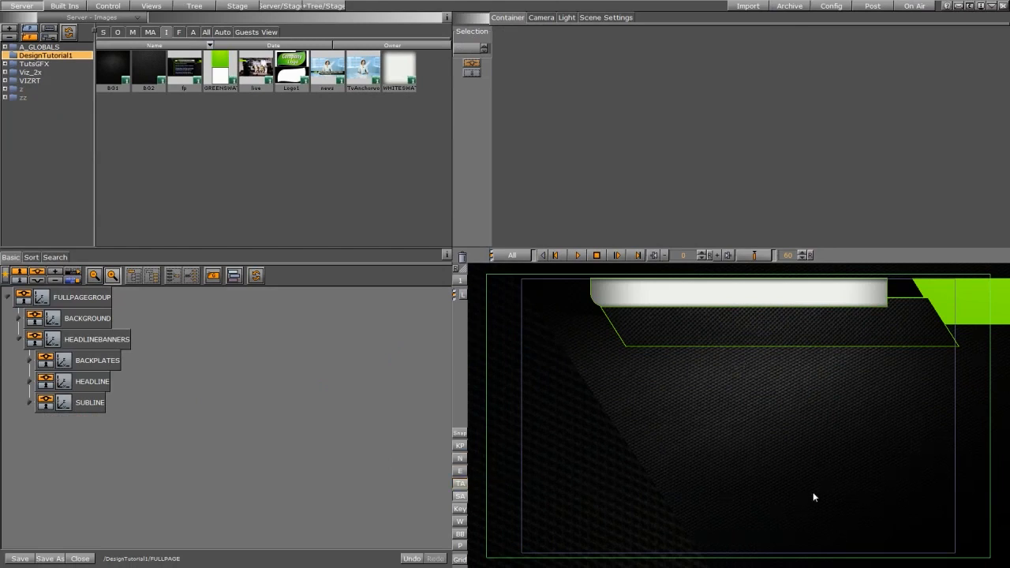
# Add a new group to HEADLINEBANNERS below SUBLINE and name it TEXTPLATE
pyautogui.moveTo(213, 276); pyautogui.dragTo(81, 429)
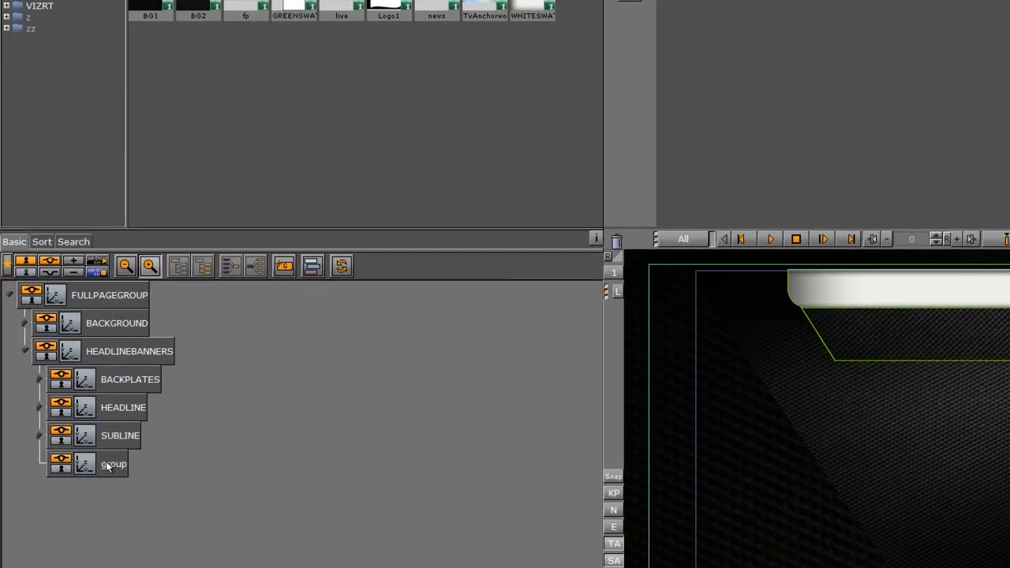
pyautogui.doubleClick(90, 423)
pyautogui.write('TEXTPLATE')
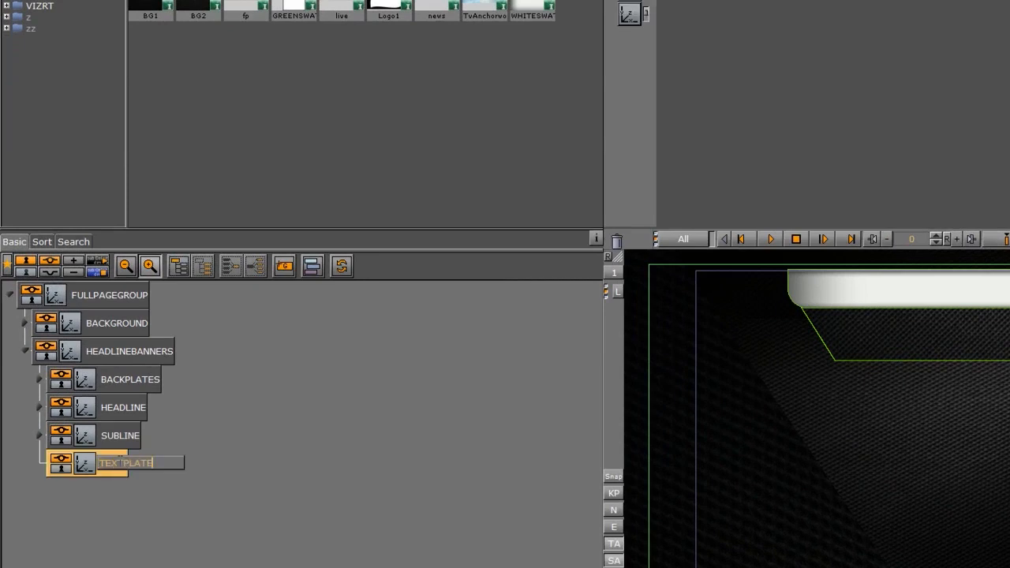
pyautogui.press('Return')
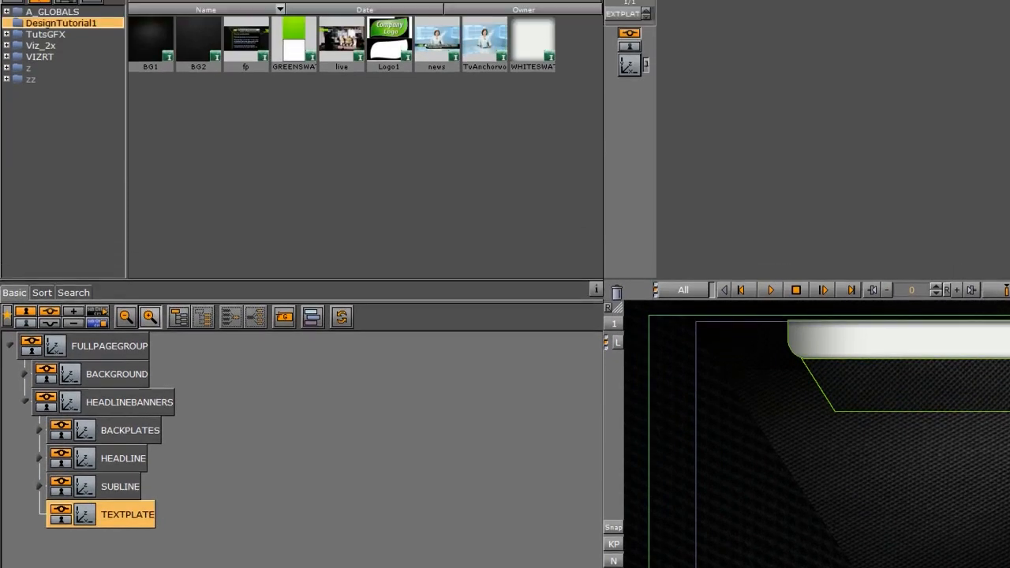
# Add a Rectangle geometry inside TEXTPLATE with width 500 and height 350
pyautogui.click(86, 8)
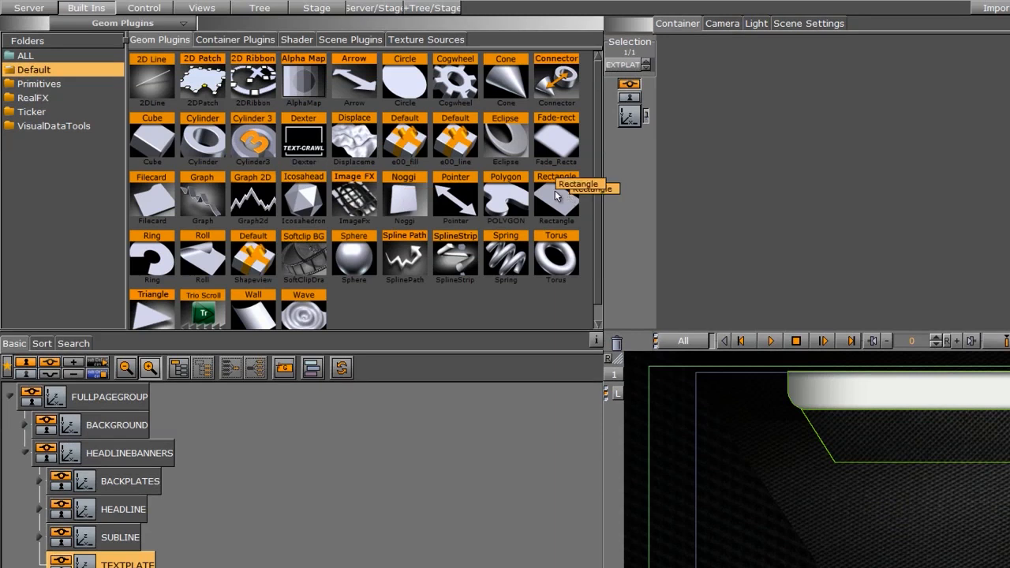
pyautogui.moveTo(571, 199); pyautogui.dragTo(198, 567)
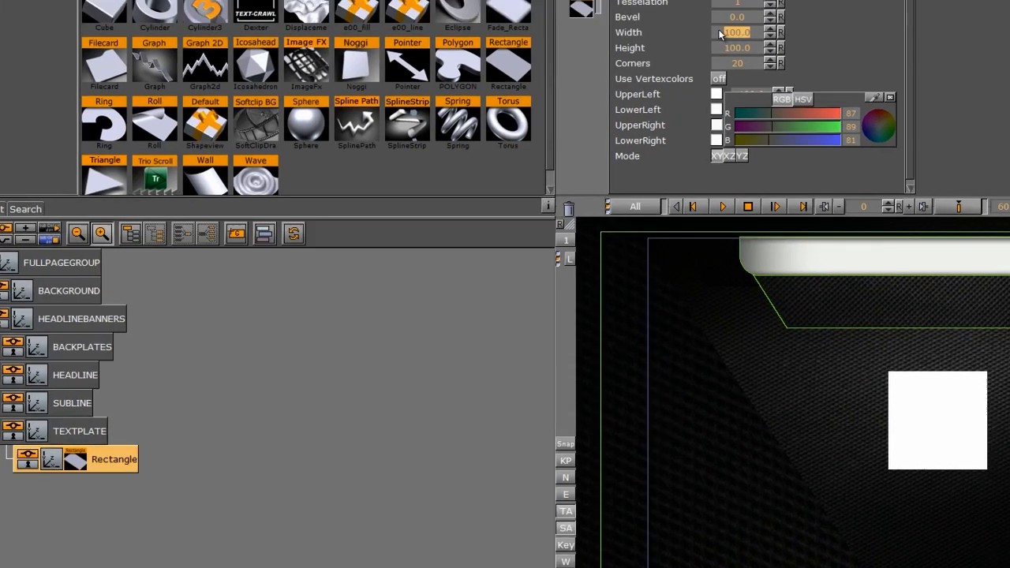
pyautogui.moveTo(773, 10); pyautogui.dragTo(799, 9)
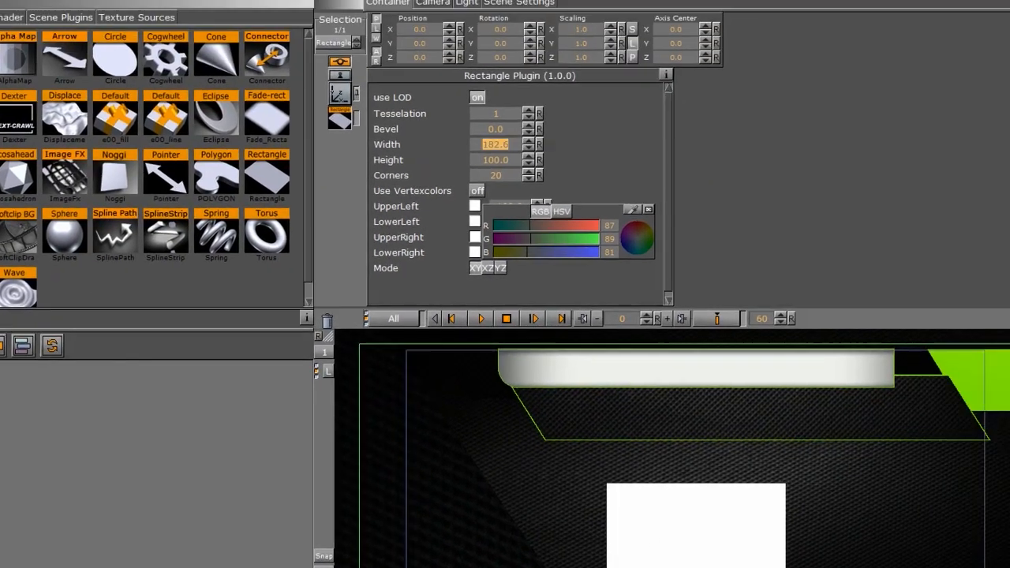
pyautogui.moveTo(462, 164); pyautogui.dragTo(455, 163)
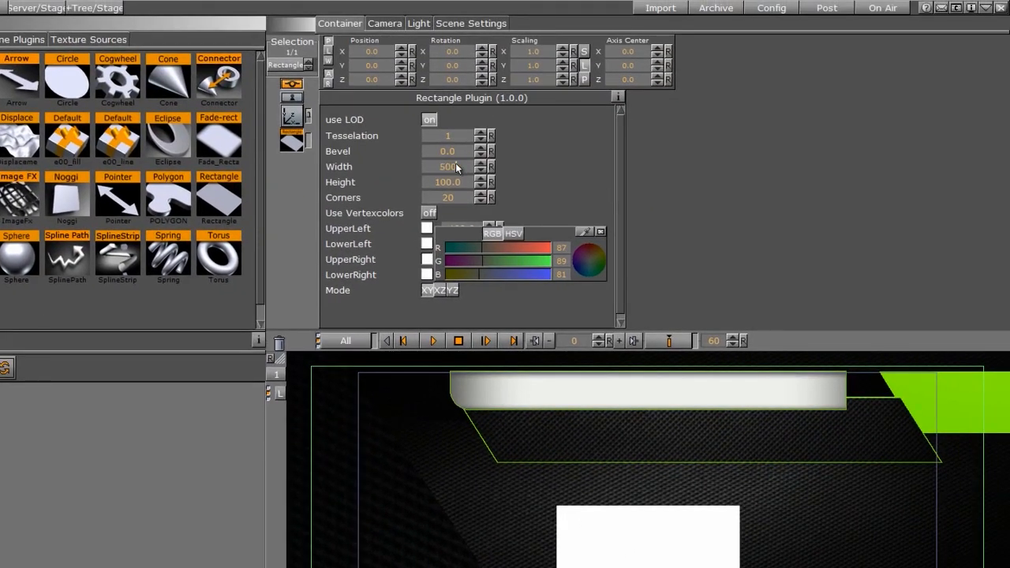
pyautogui.press('Return')
pyautogui.click(429, 186)
pyautogui.write('350')
pyautogui.press('Return')
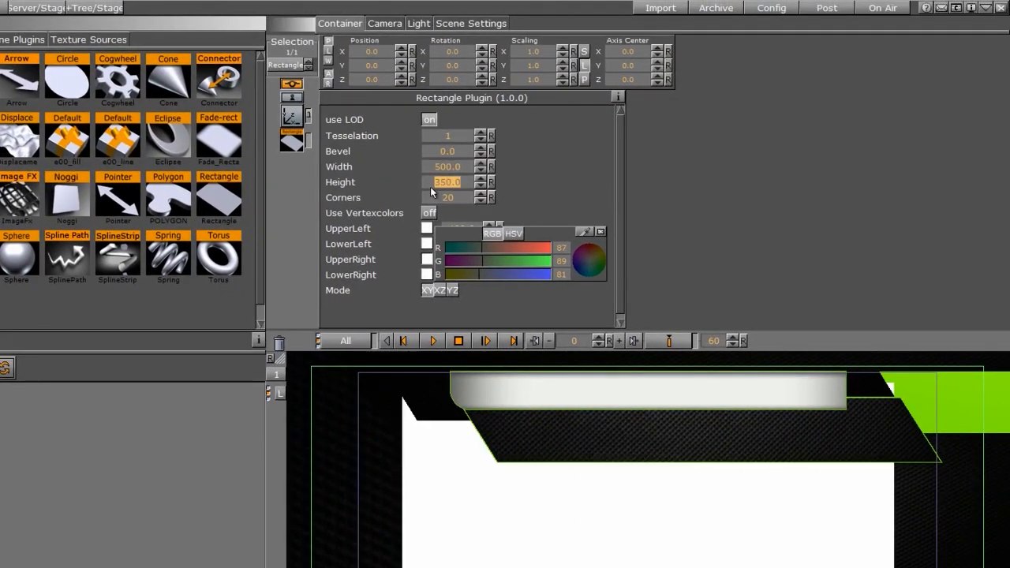
# Set the rectangle's Z position to 0.9, reduce its height to 294.3, and lower it to about Y -35
pyautogui.click(401, 79)
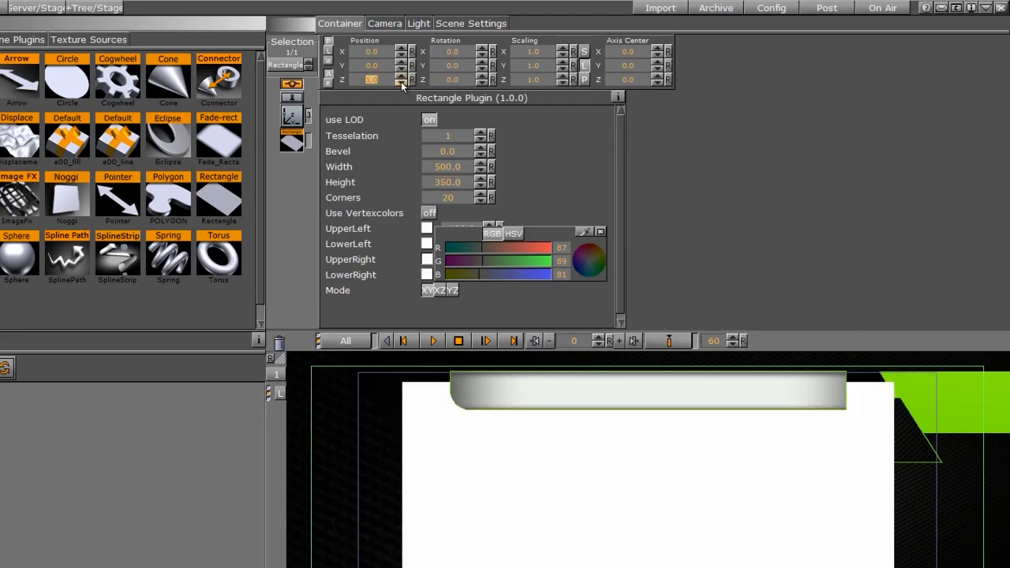
pyautogui.click(402, 83)
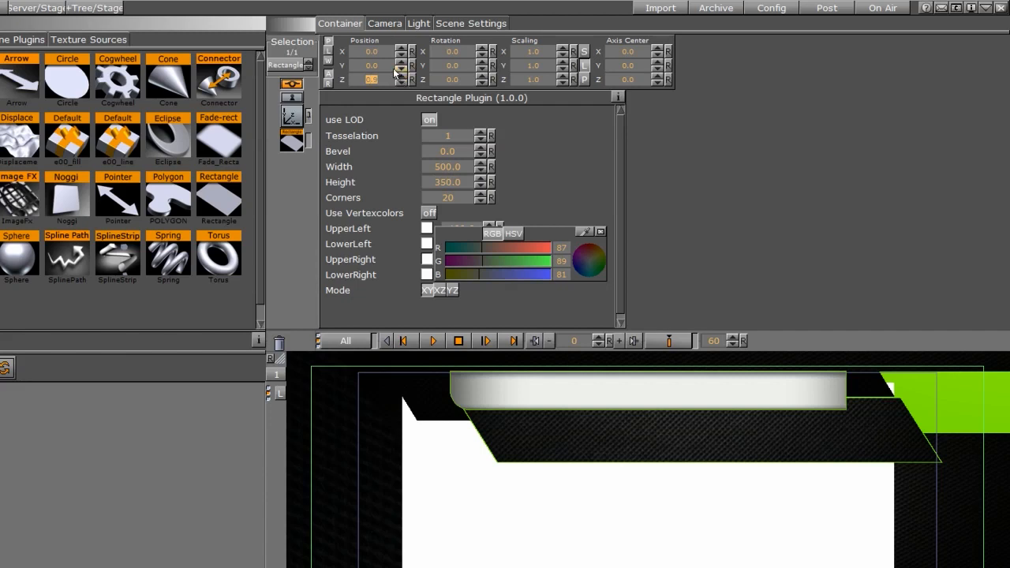
pyautogui.moveTo(467, 186); pyautogui.dragTo(72, 235)
pyautogui.moveTo(374, 67); pyautogui.dragTo(353, 76)
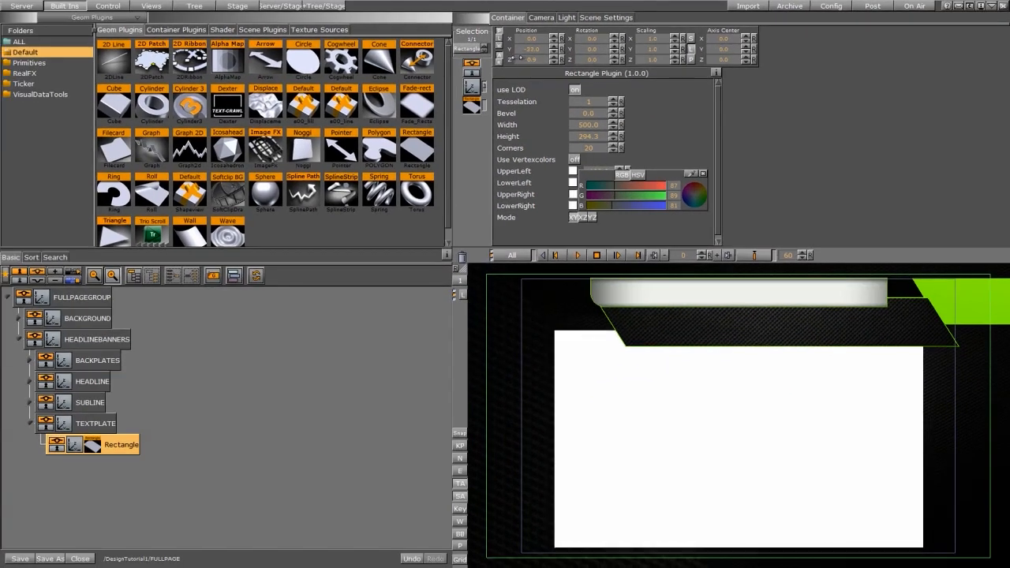
pyautogui.moveTo(515, 58); pyautogui.dragTo(504, 59)
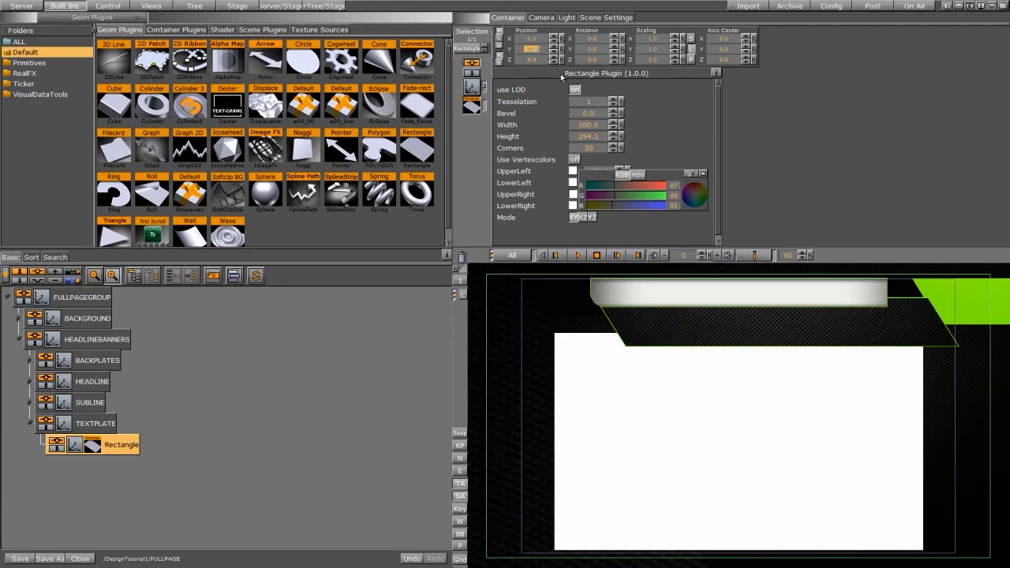
# Bring the rectangle forward to Z 1.9 and enlarge it to about 524 wide and 311.5 high
pyautogui.click(553, 58)
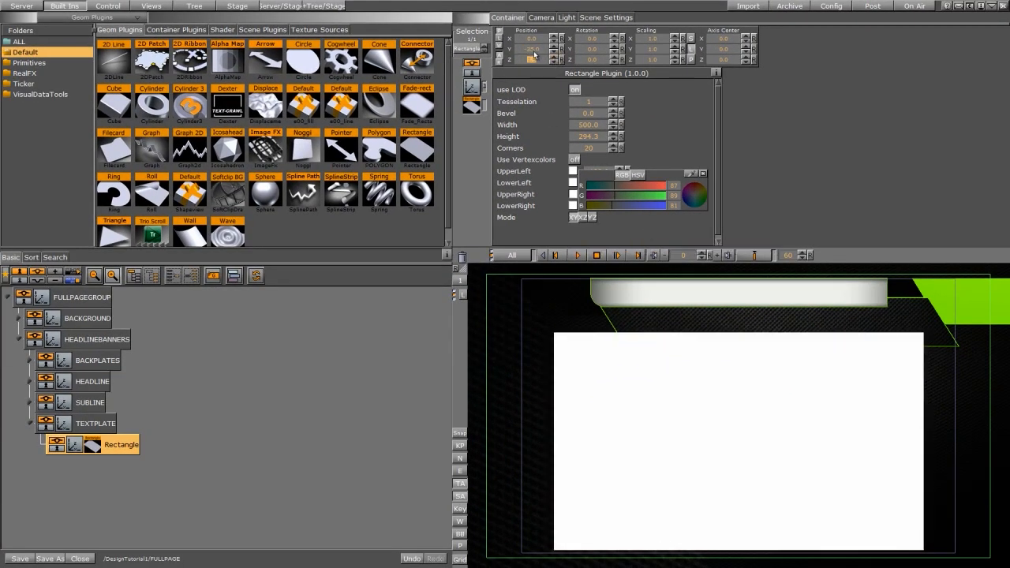
pyautogui.moveTo(588, 136); pyautogui.dragTo(670, 132)
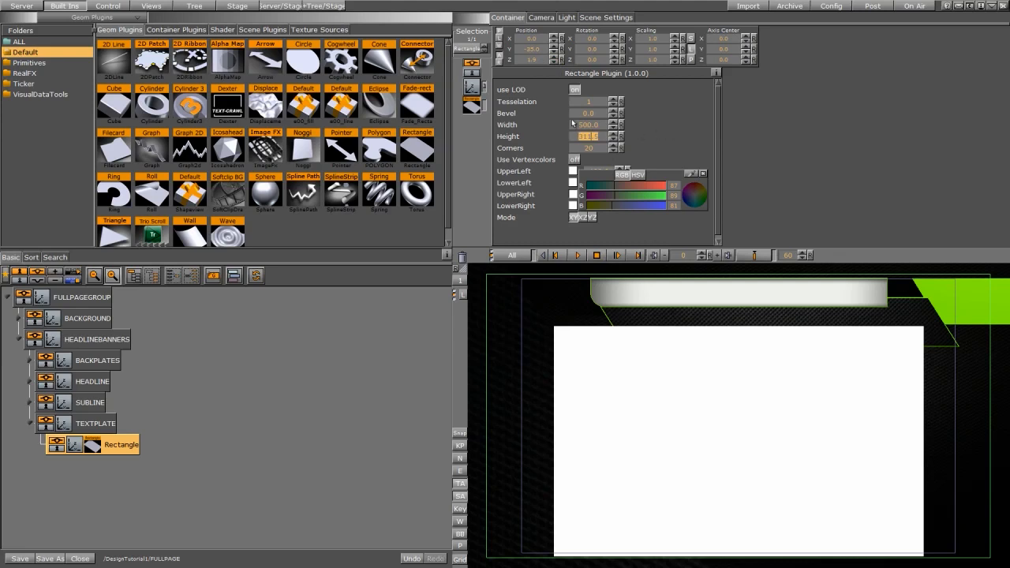
pyautogui.moveTo(572, 123); pyautogui.dragTo(704, 138)
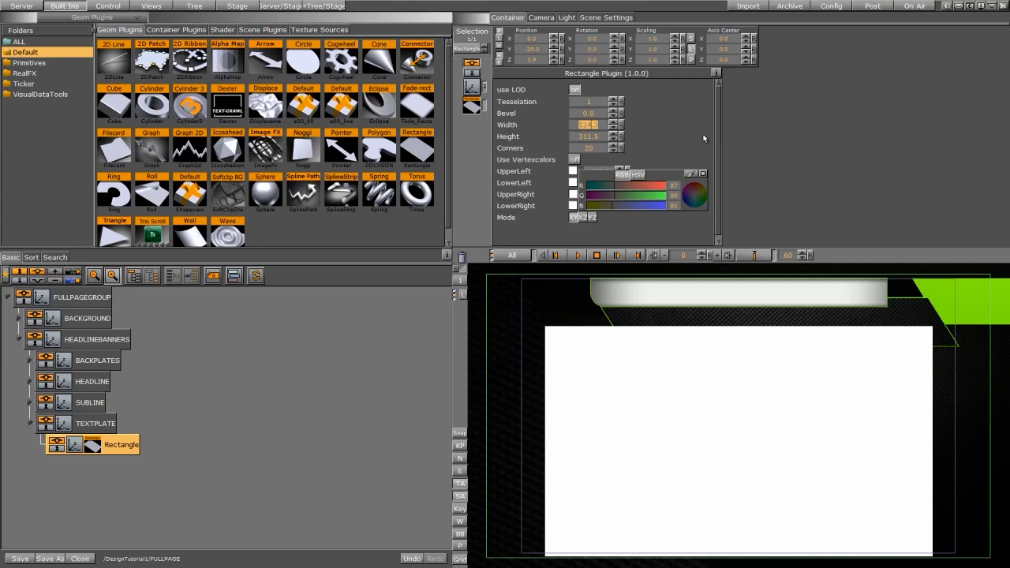
# Shift the rectangle to X 3.0, then apply the BG1 image to it with a texture scaling of 5.5
pyautogui.moveTo(531, 38); pyautogui.dragTo(537, 40)
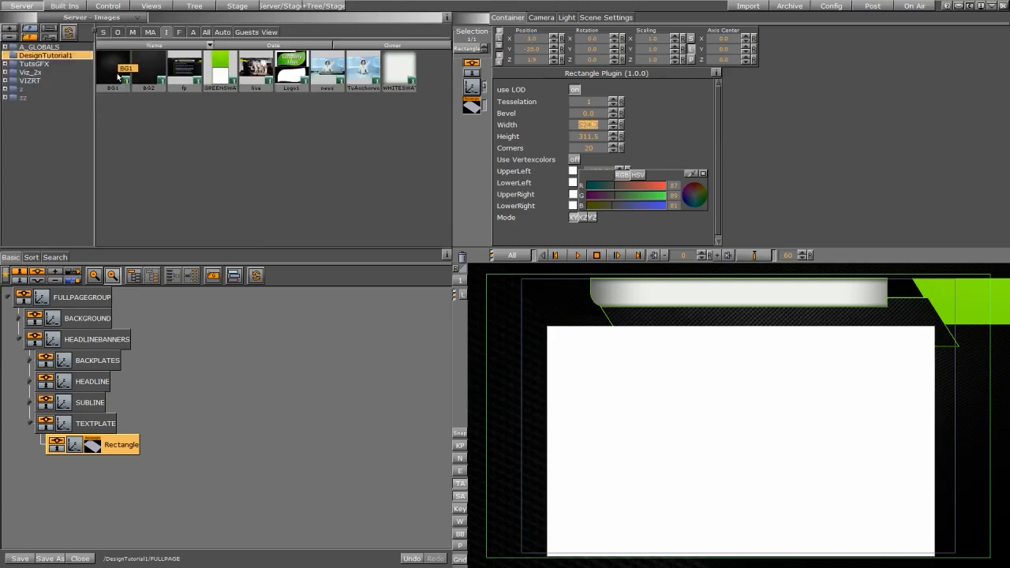
pyautogui.moveTo(121, 75); pyautogui.dragTo(94, 464)
pyautogui.moveTo(156, 465); pyautogui.dragTo(178, 432)
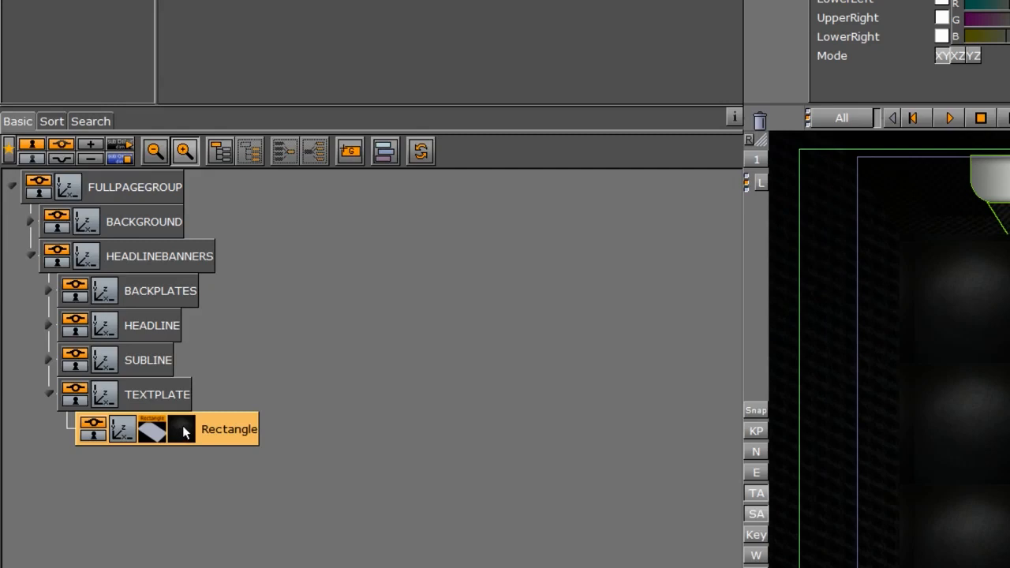
pyautogui.click(182, 432)
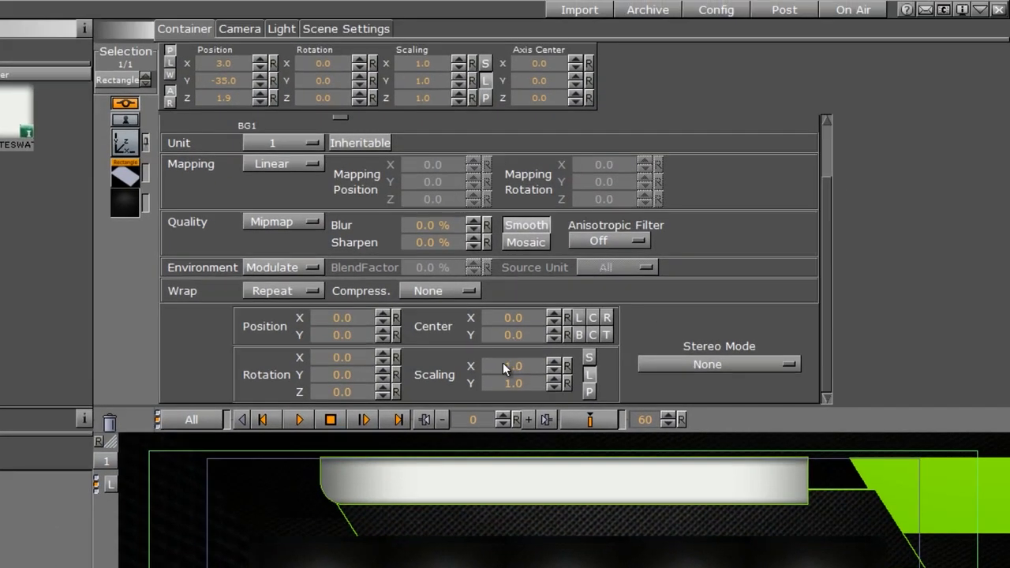
pyautogui.moveTo(828, 213); pyautogui.dragTo(1009, 205)
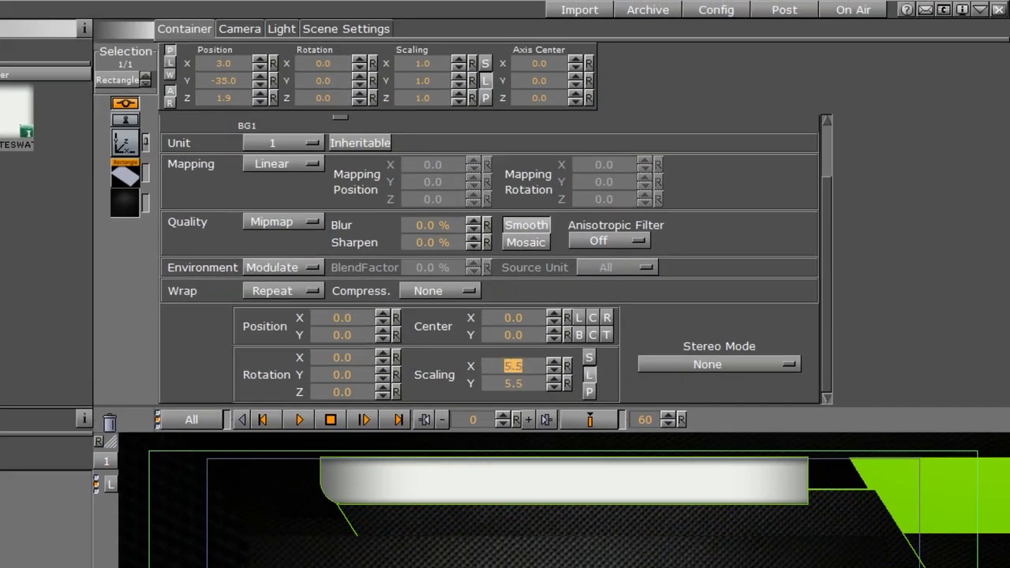
# Enable vertex colours on the TEXTPLATE rectangle and make its upper-left corner nearly black
pyautogui.click(125, 174)
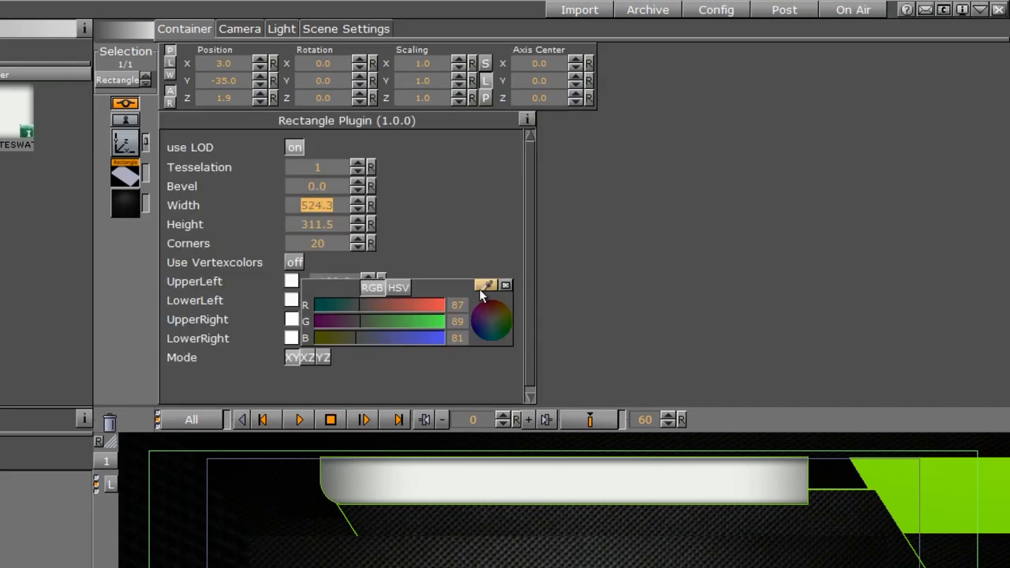
pyautogui.click(505, 284)
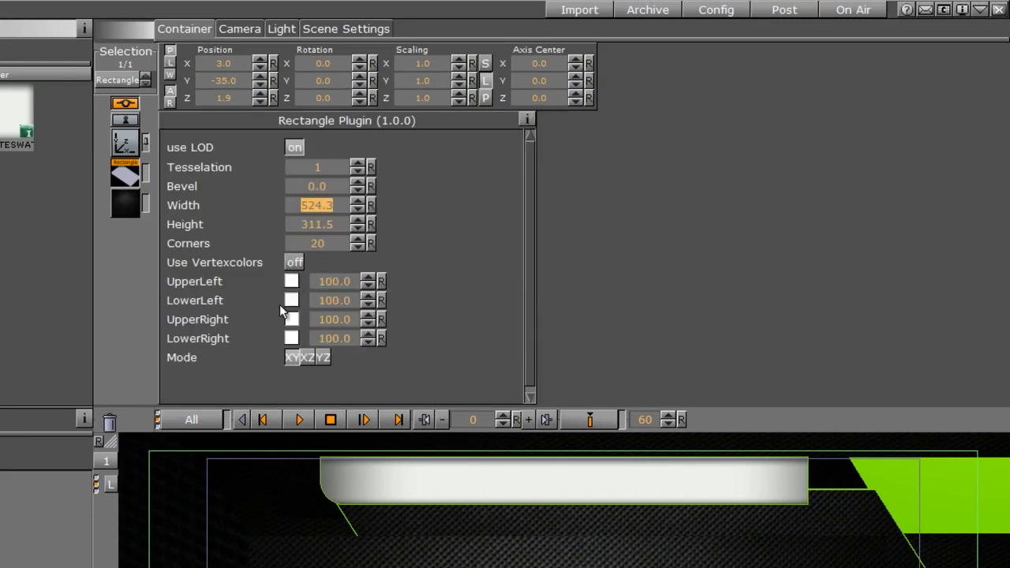
pyautogui.click(294, 263)
pyautogui.click(291, 282)
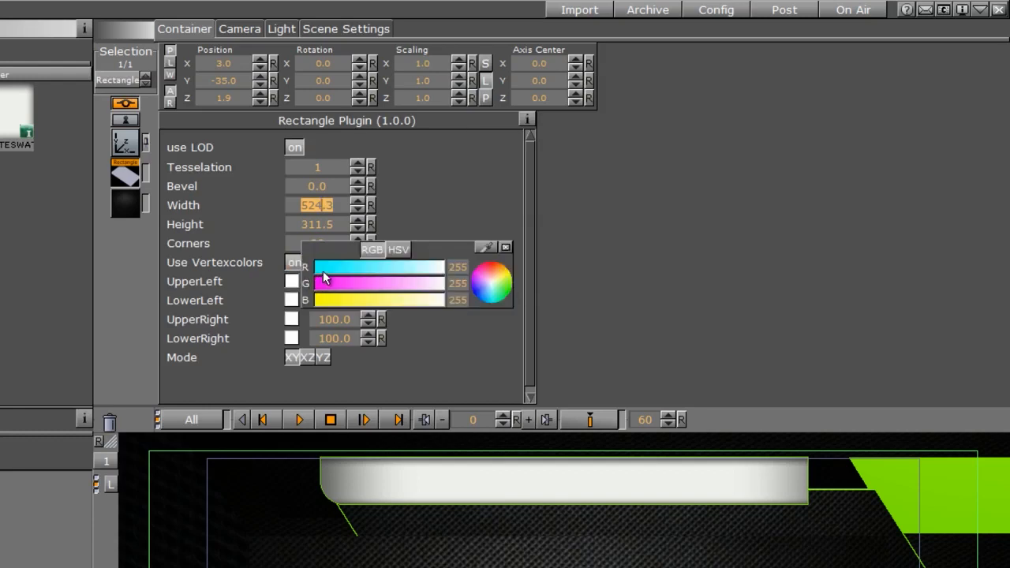
pyautogui.click(323, 272)
pyautogui.click(324, 285)
pyautogui.click(328, 302)
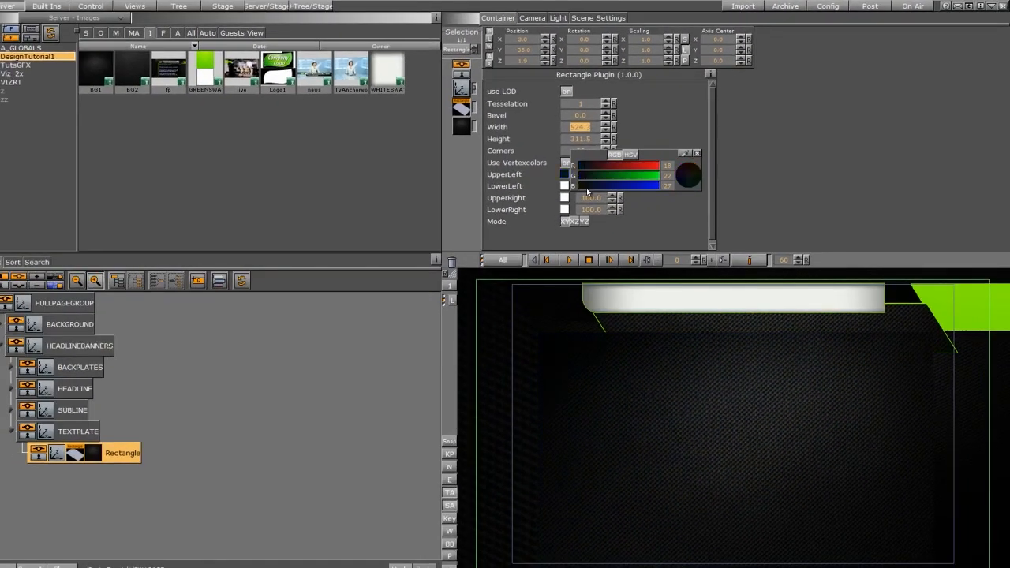
# Make the rectangle's lower-right vertex colour nearly black, the upper-right one blue and the lower-left one green (R 27, G 255, B 84)
pyautogui.click(564, 209)
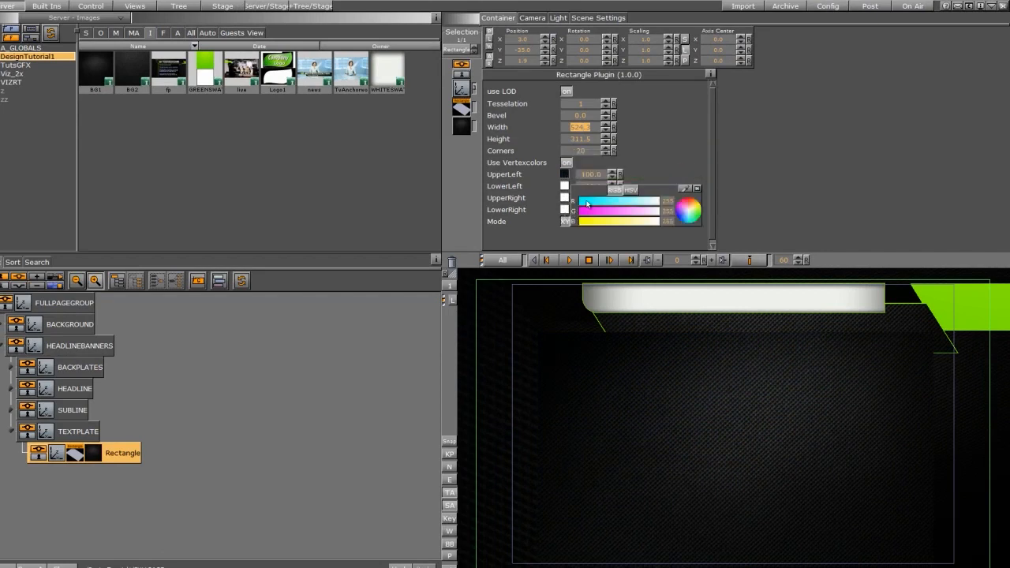
pyautogui.click(584, 201)
pyautogui.click(584, 211)
pyautogui.click(585, 221)
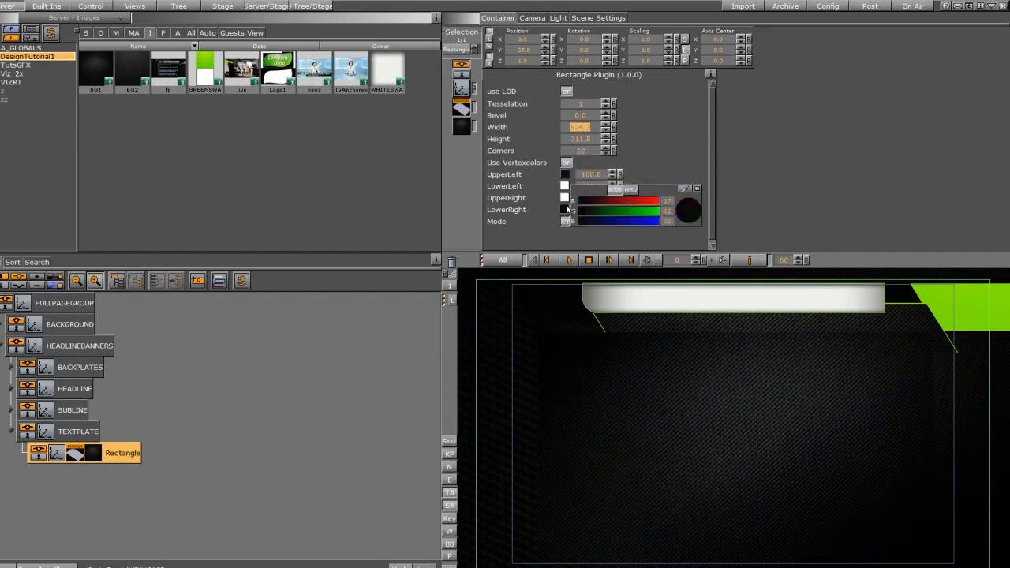
pyautogui.click(564, 198)
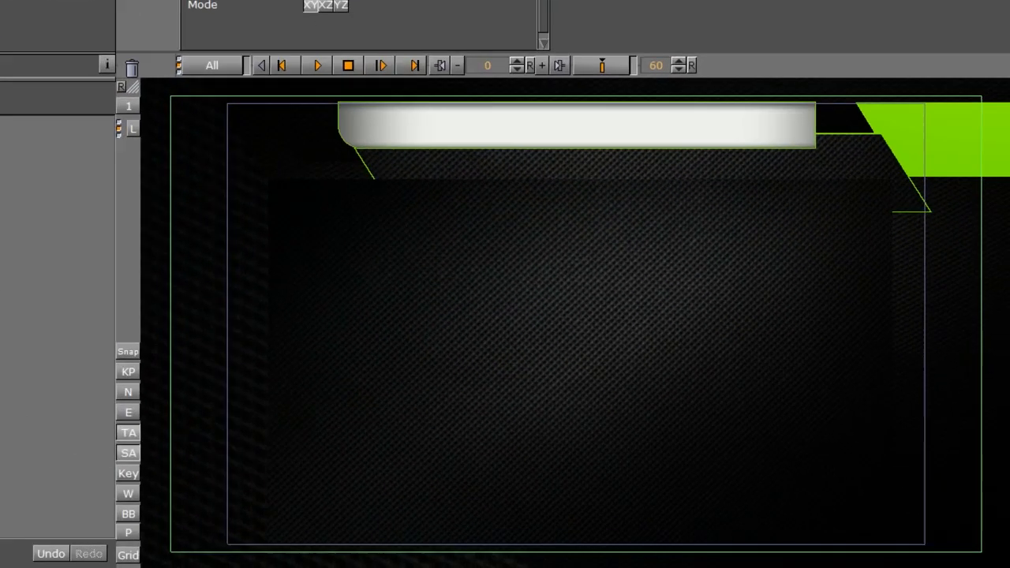
pyautogui.click(584, 189)
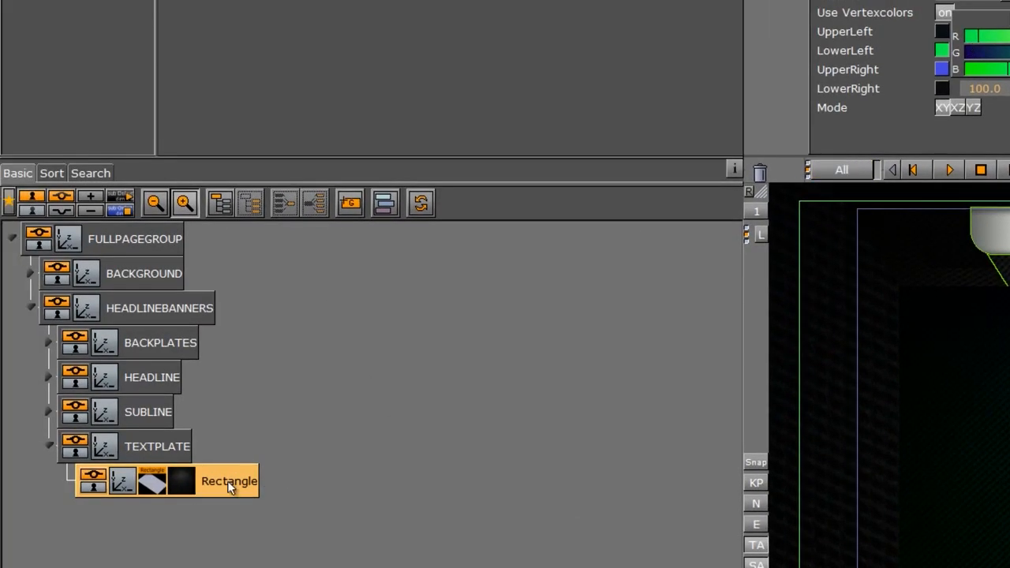
# Duplicate the rectangle inside TEXTPLATE without its BG1 texture and give all four corners of the copy the same green
pyautogui.moveTo(230, 483); pyautogui.dragTo(207, 526)
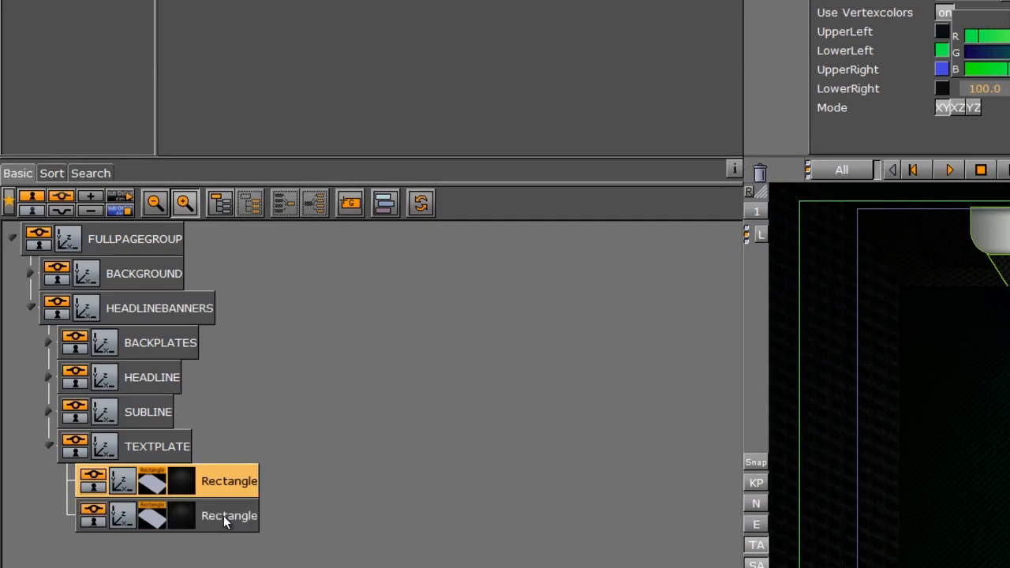
pyautogui.moveTo(189, 514); pyautogui.dragTo(758, 175)
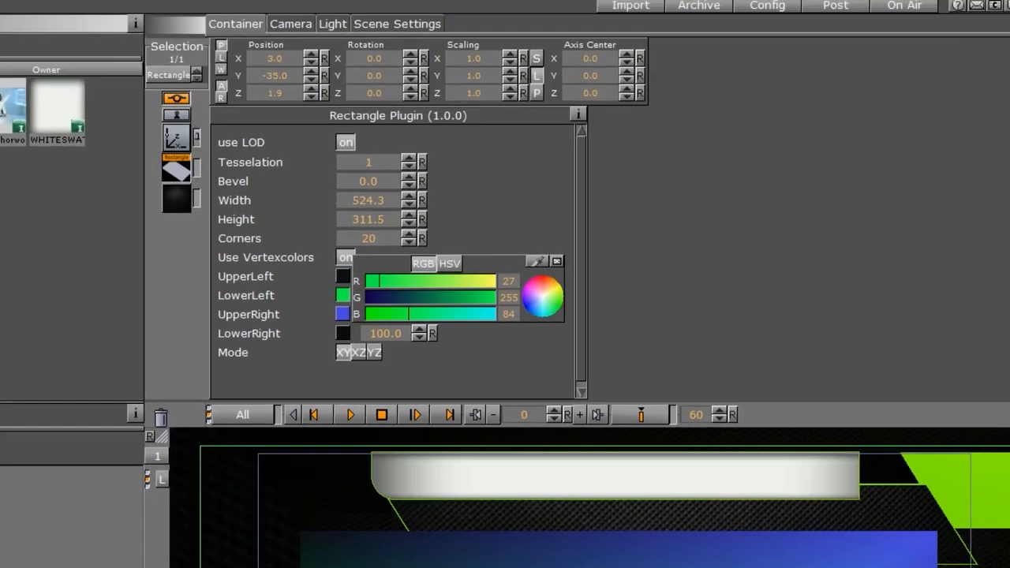
pyautogui.click(742, 48)
pyautogui.moveTo(335, 306); pyautogui.dragTo(332, 339)
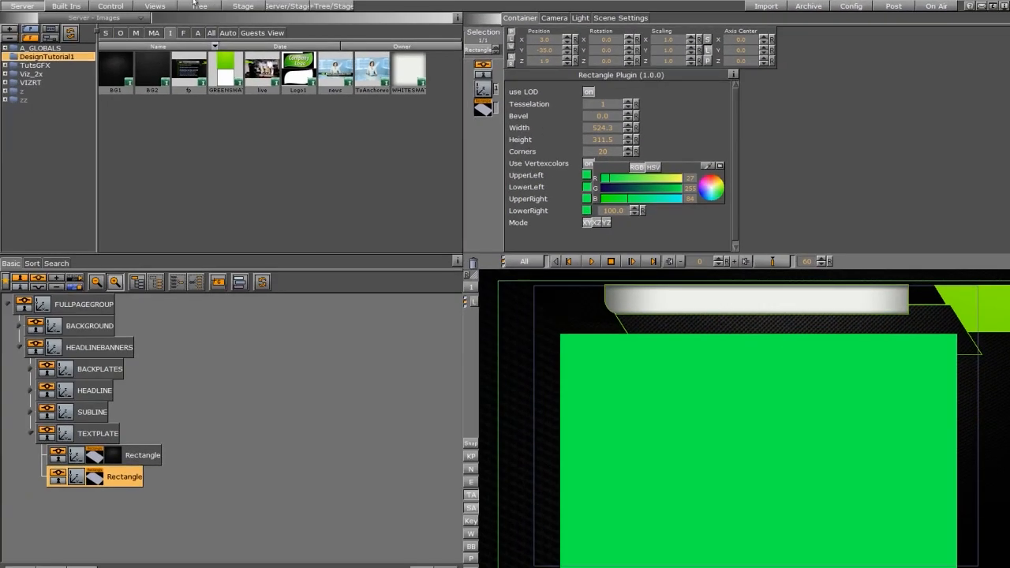
# Add the Global Expert container plugin to the copied rectangle and set its draw mode to Outline
pyautogui.click(63, 6)
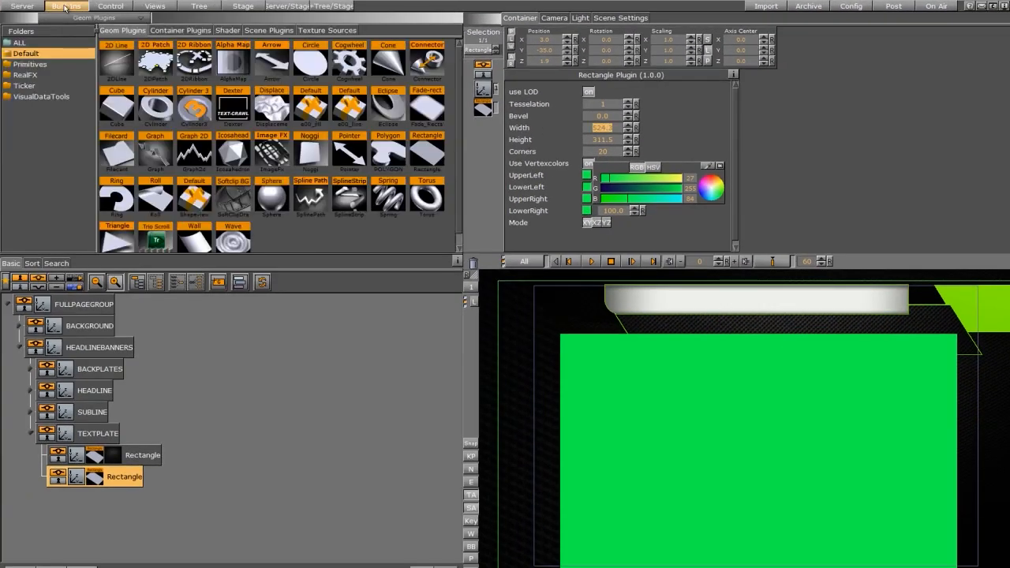
pyautogui.click(181, 30)
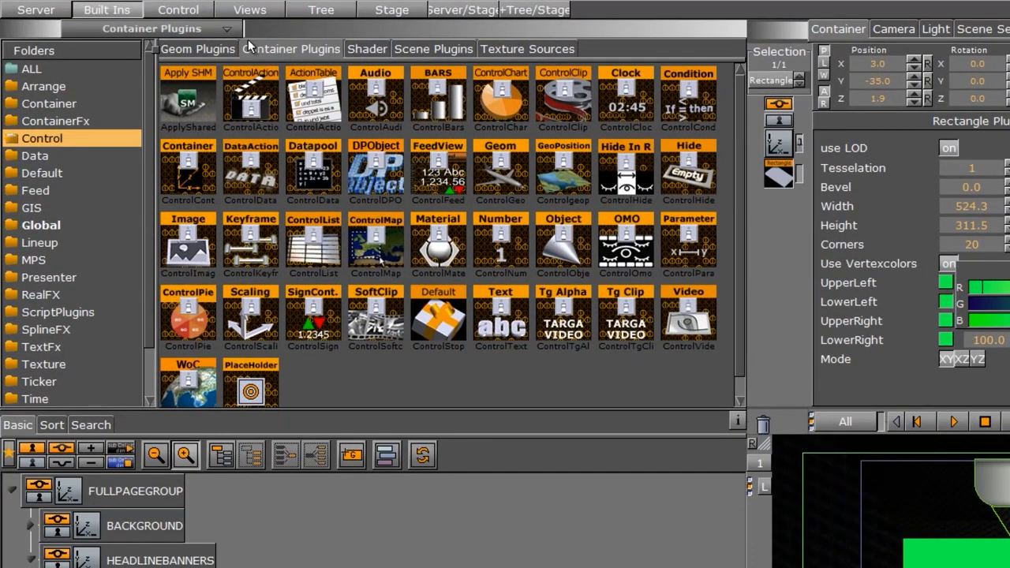
pyautogui.click(41, 225)
pyautogui.moveTo(375, 98); pyautogui.dragTo(600, 341)
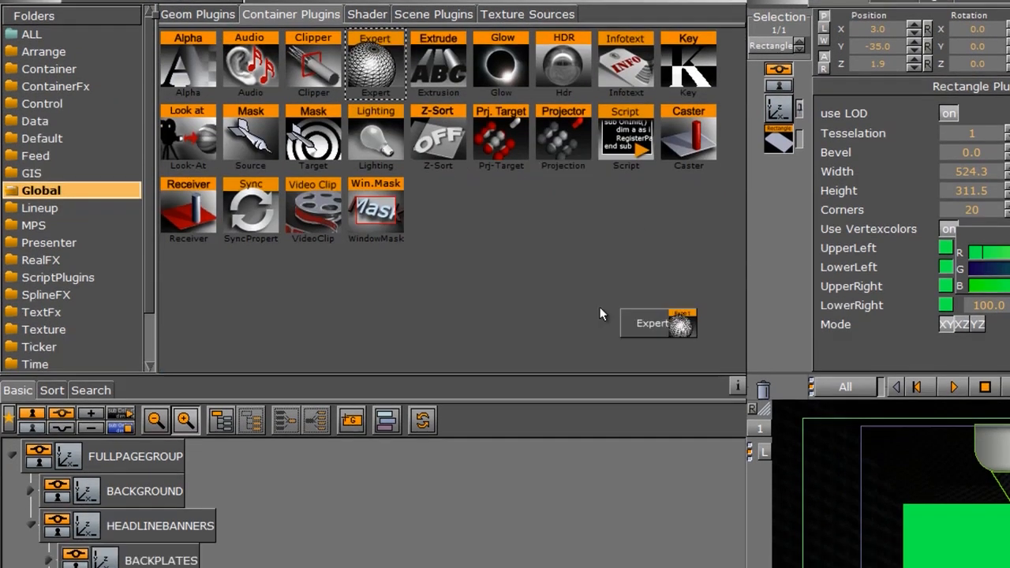
pyautogui.moveTo(600, 307); pyautogui.dragTo(197, 454)
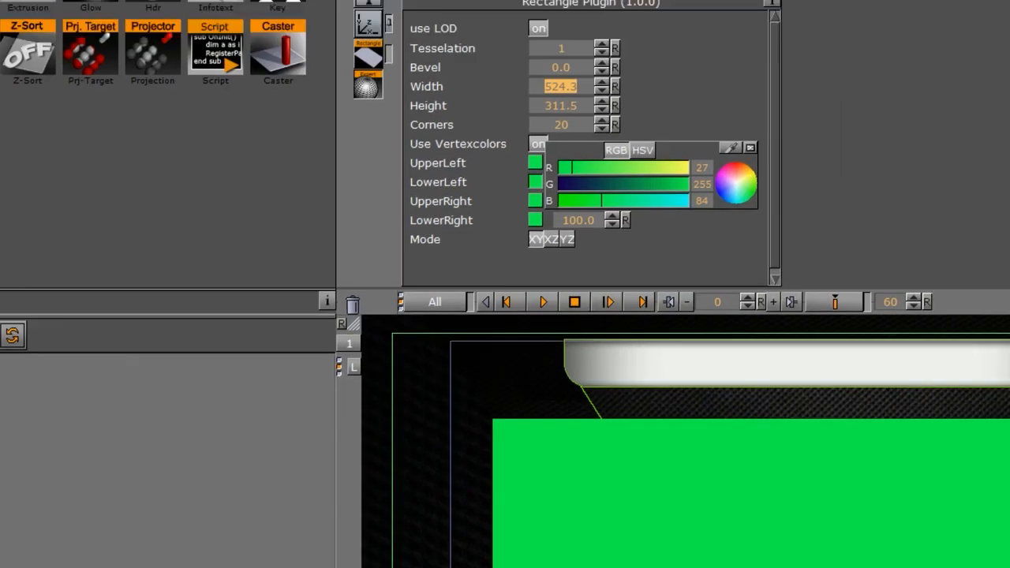
pyautogui.click(182, 453)
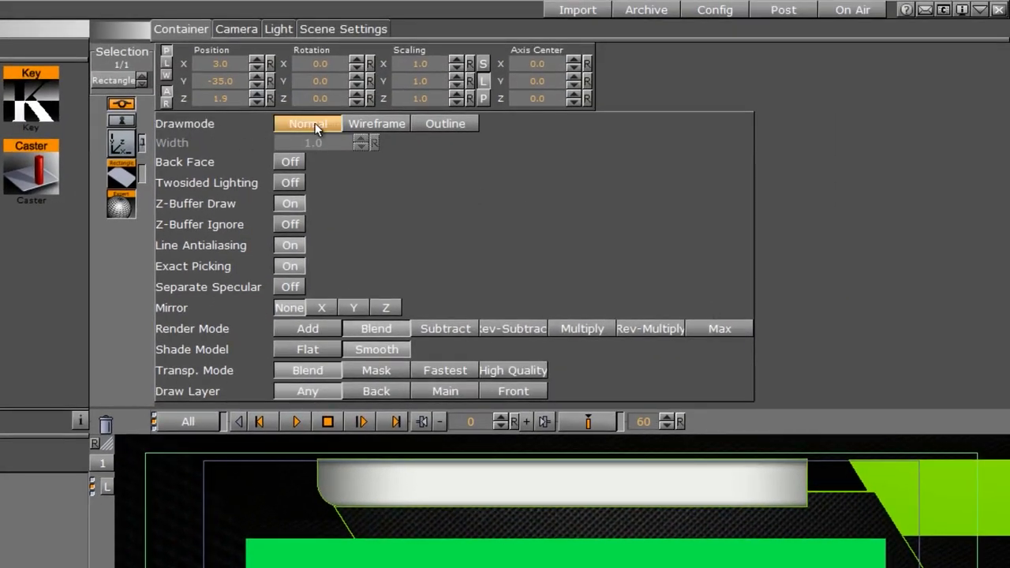
pyautogui.click(435, 125)
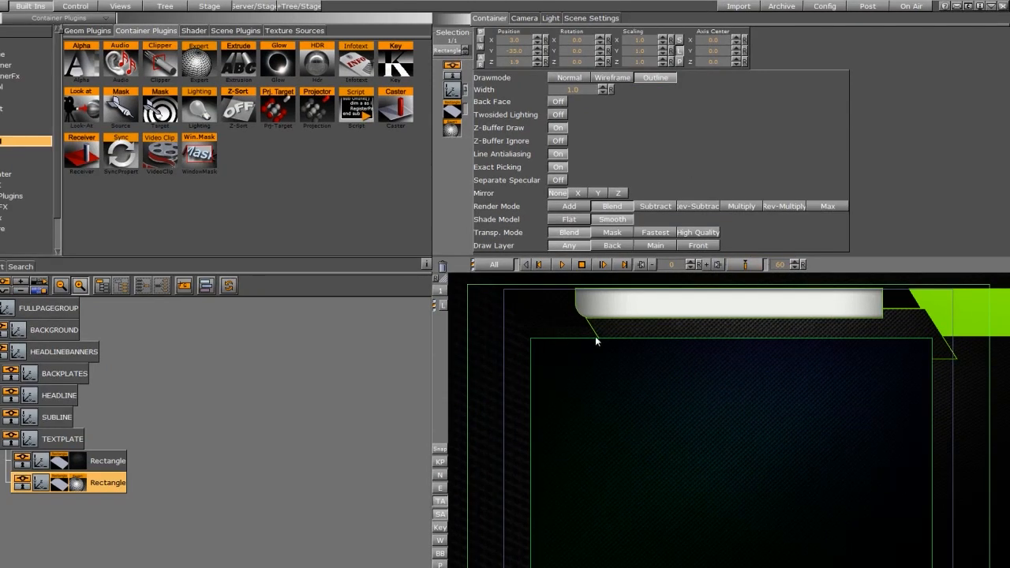
# Sample the banner's lime green (R 137, G 239, B 8) for the outline's lower-left, upper-left and upper-right vertex colours
pyautogui.click(62, 483)
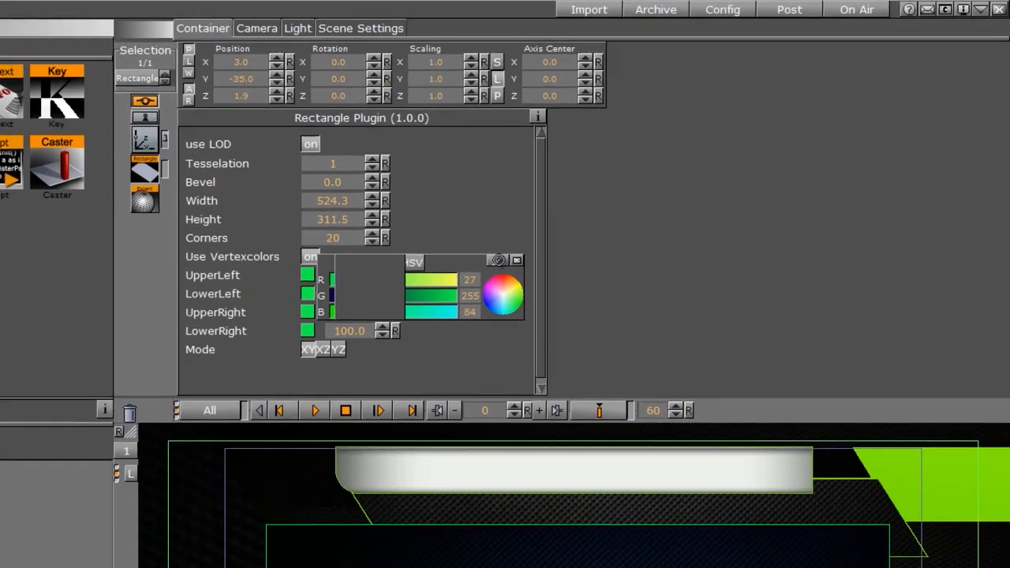
pyautogui.click(877, 460)
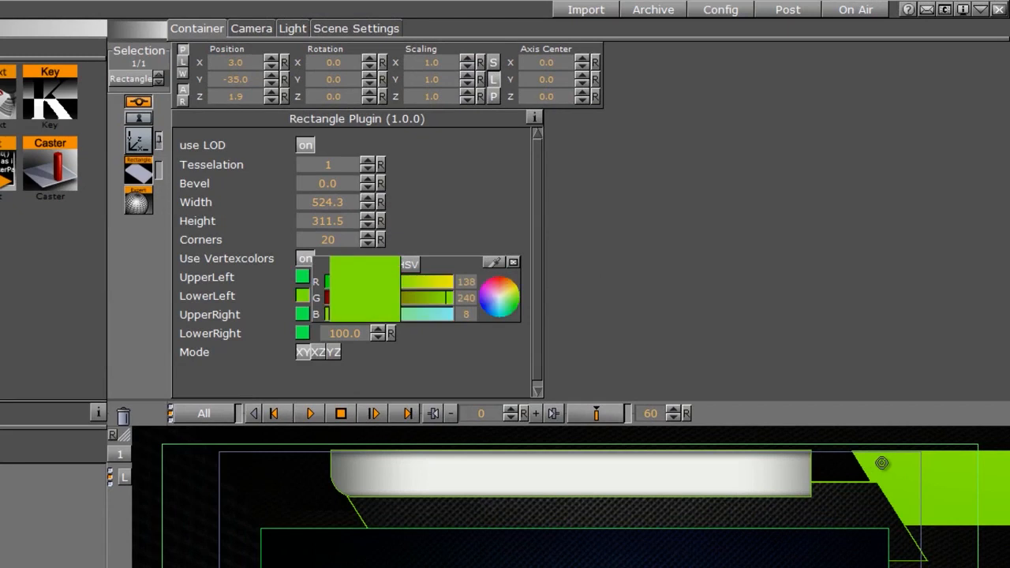
pyautogui.click(891, 471)
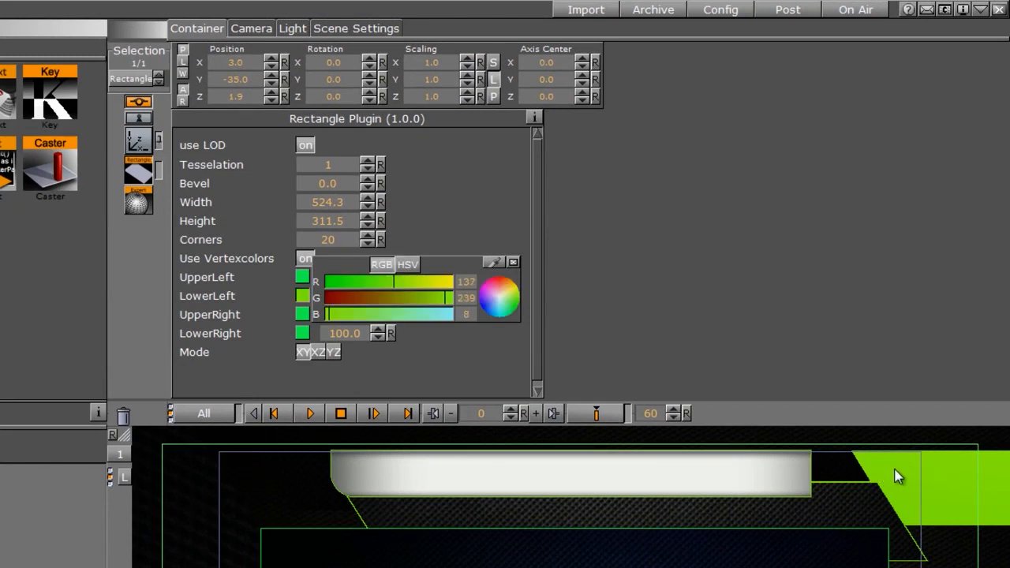
pyautogui.moveTo(306, 295); pyautogui.dragTo(301, 315)
# Darken the outline rectangle's lower-right vertex colour to near-black, about R 17, G 5, B 15
pyautogui.click(301, 335)
pyautogui.click(330, 331)
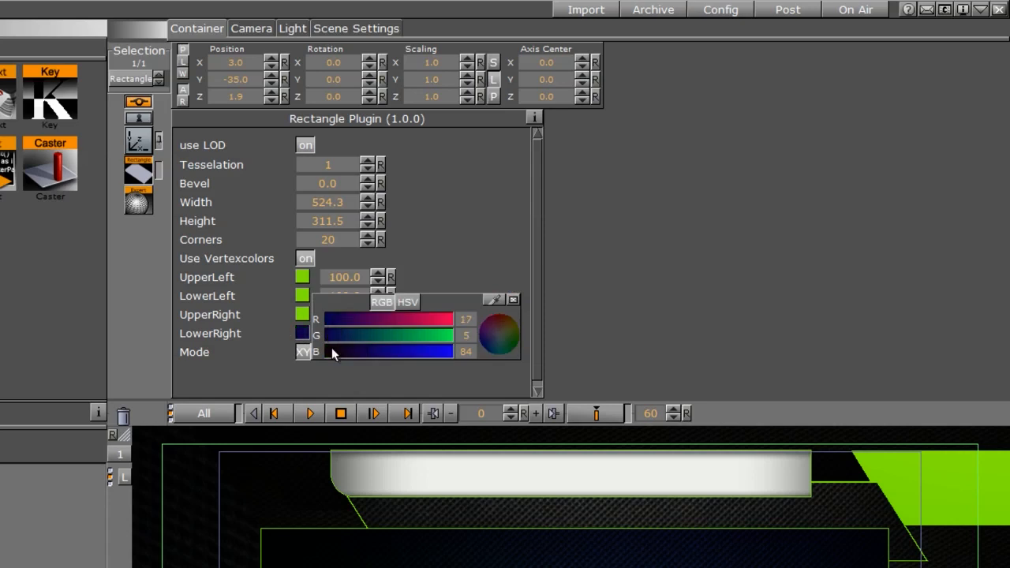
pyautogui.click(331, 348)
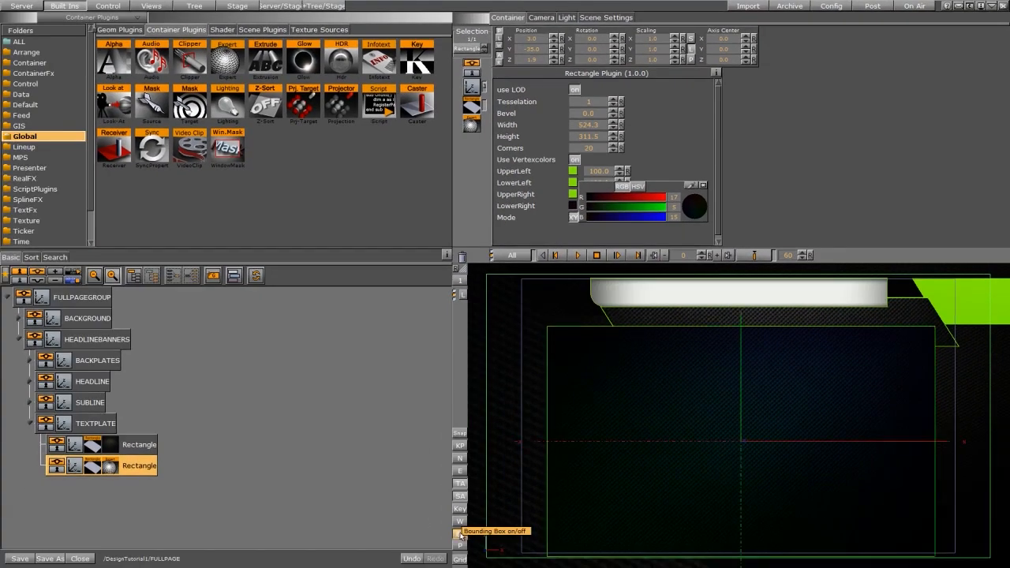
# Hide the bounding box and the title and safe area guides in the scene preview
pyautogui.click(461, 536)
pyautogui.click(460, 497)
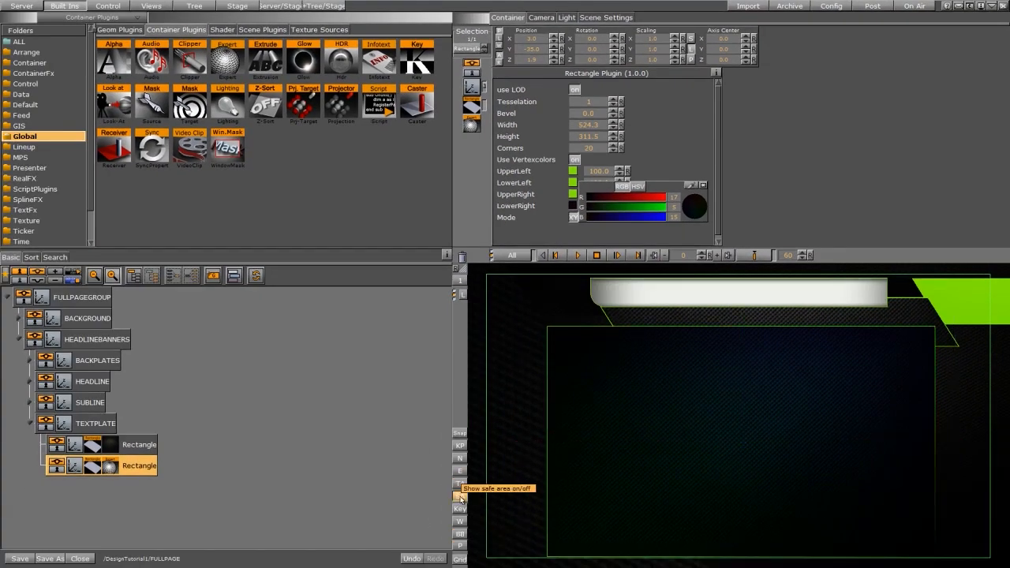
pyautogui.click(461, 497)
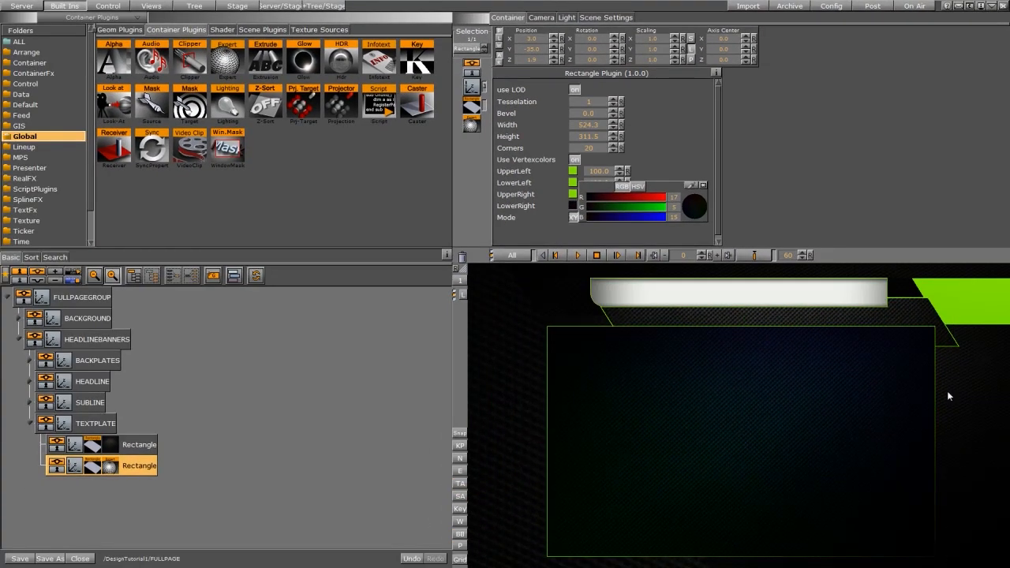
# Collapse TEXTPLATE, add a new group below it in HEADLINEBANNERS and name the group LOGO
pyautogui.click(30, 423)
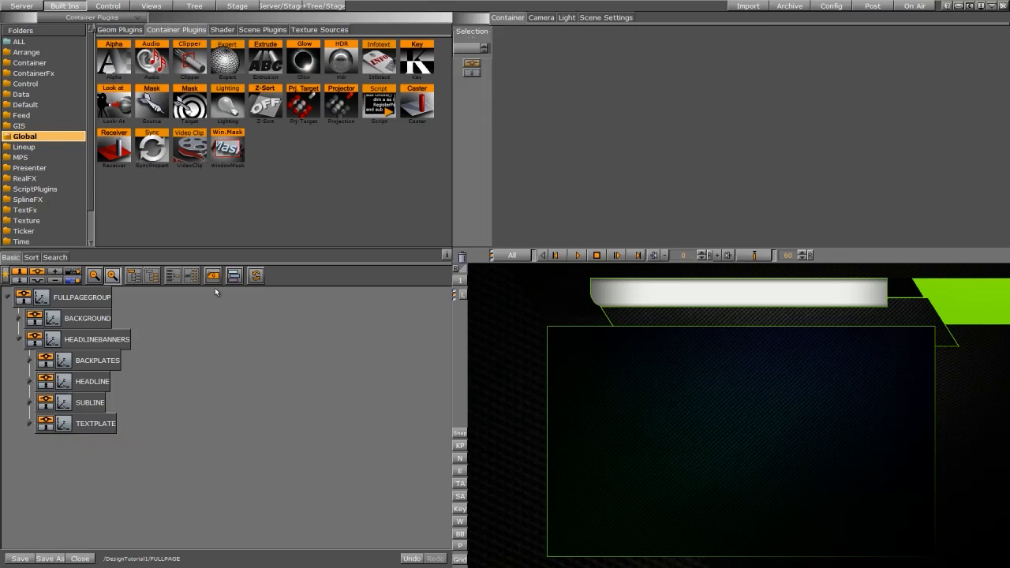
pyautogui.moveTo(213, 278); pyautogui.dragTo(104, 449)
pyautogui.doubleClick(83, 444)
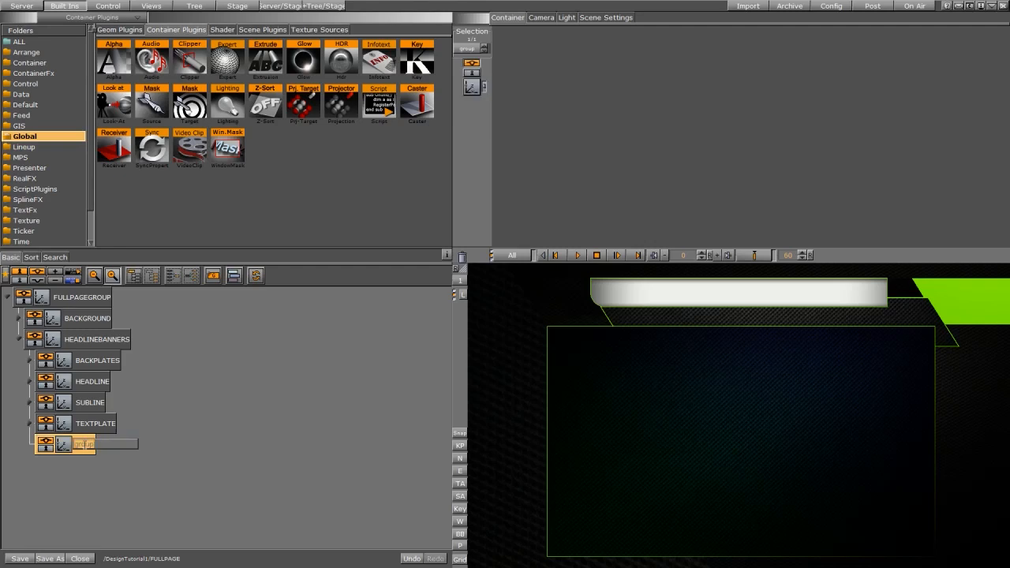
pyautogui.write('LOGO')
pyautogui.press('Return')
# Place the Logo1 image inside the LOGO group and move it beside the headline banner at Y 165 and Z 2
pyautogui.click(21, 5)
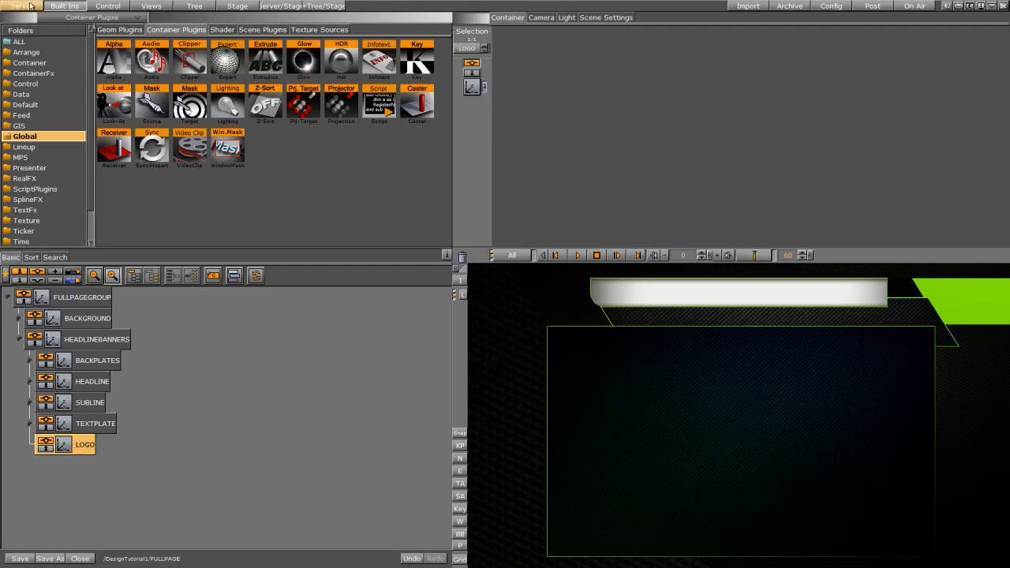
pyautogui.moveTo(299, 72); pyautogui.dragTo(87, 447)
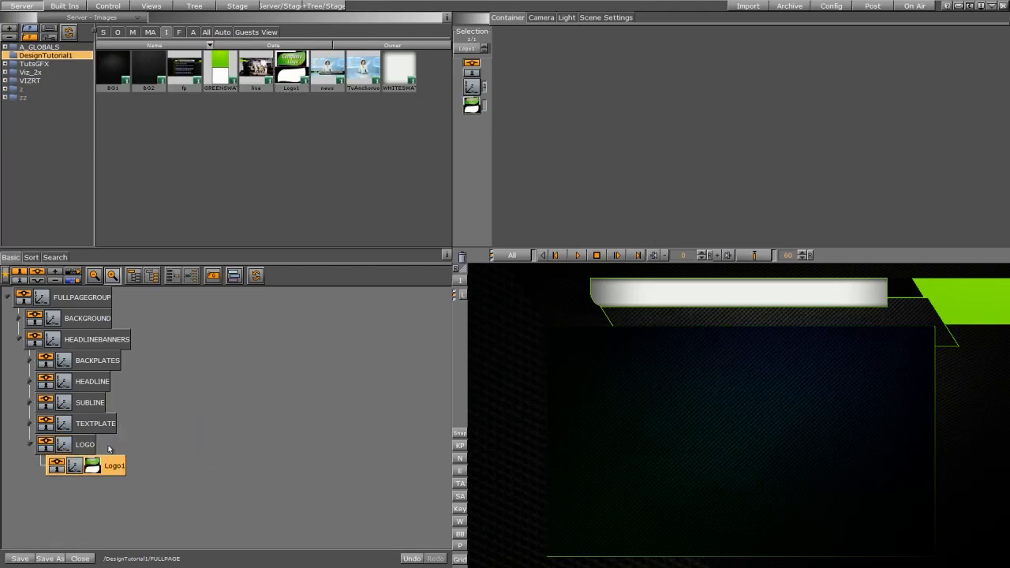
pyautogui.click(73, 467)
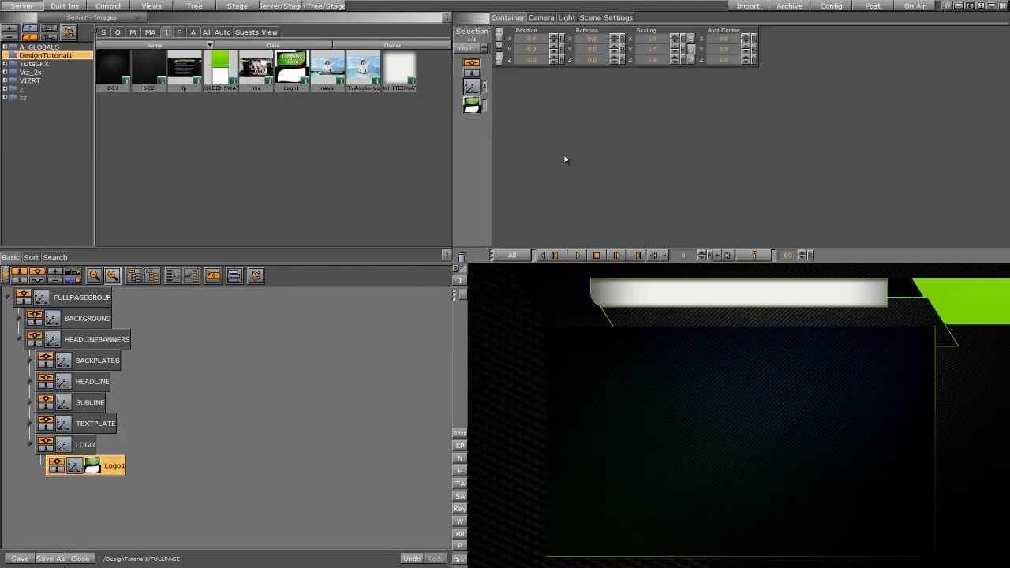
pyautogui.click(554, 57)
pyautogui.moveTo(542, 49); pyautogui.dragTo(408, 45)
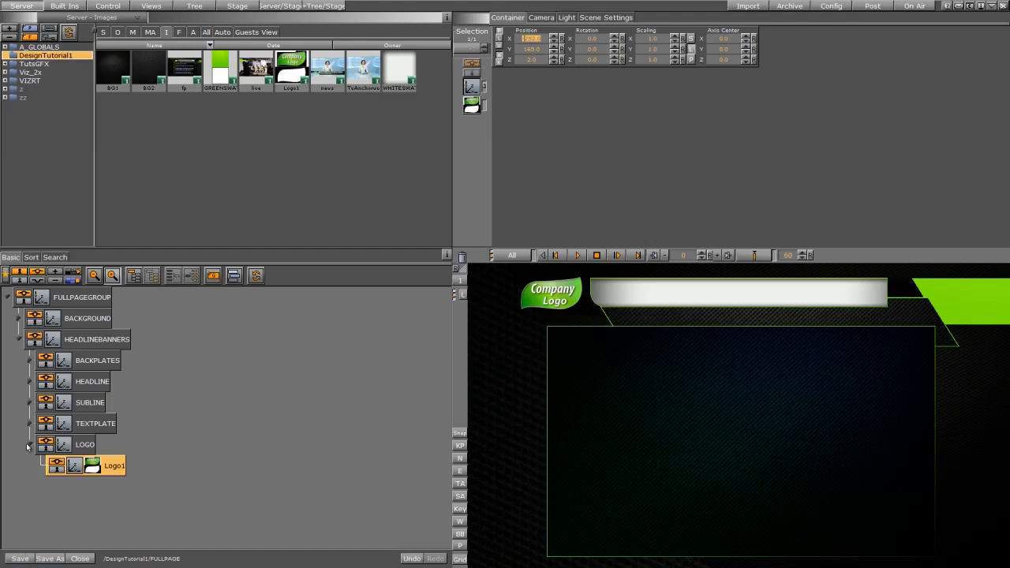
# Collapse LOGO, add a new group below it in HEADLINEBANNERS and name the group HEADLINETEXT
pyautogui.press('Delete')
pyautogui.click(179, 32)
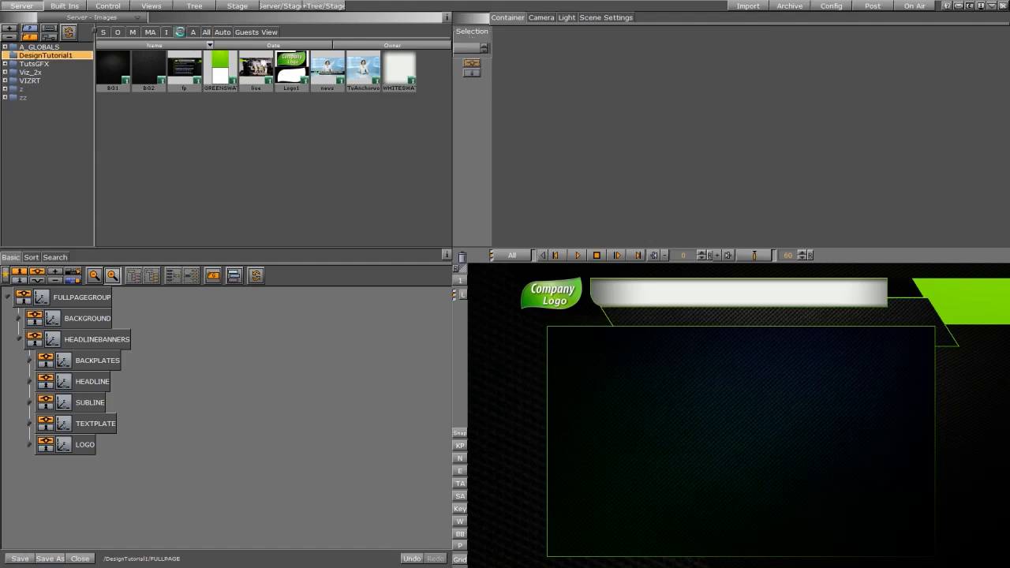
pyautogui.moveTo(213, 274); pyautogui.dragTo(79, 470)
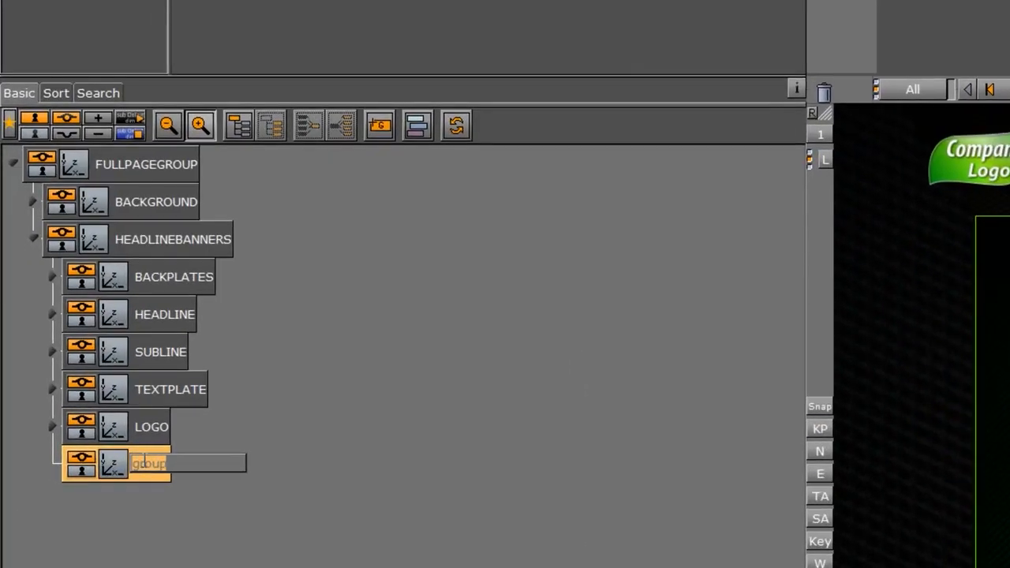
pyautogui.write('HEADLINETEX')
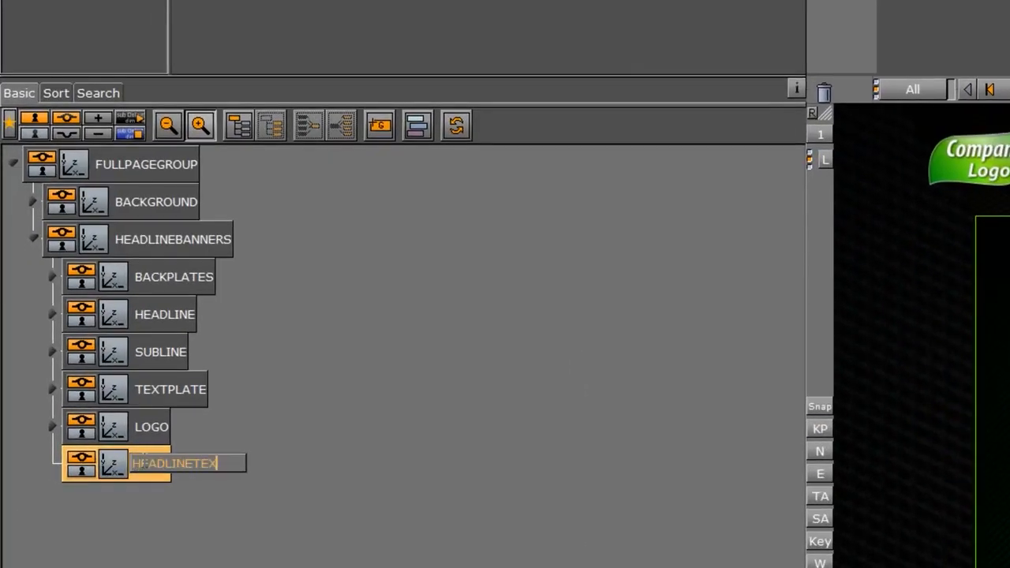
pyautogui.write('T')
pyautogui.press('Return')
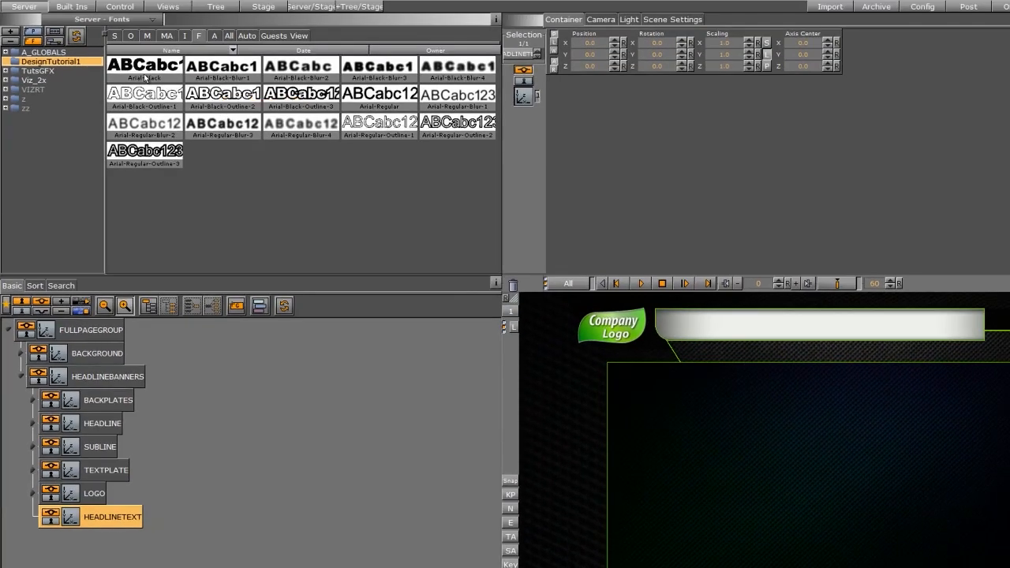
# Place an Arial-Black text inside HEADLINETEXT, set its Z position to 5 and apply the Black material
pyautogui.moveTo(144, 76); pyautogui.dragTo(175, 521)
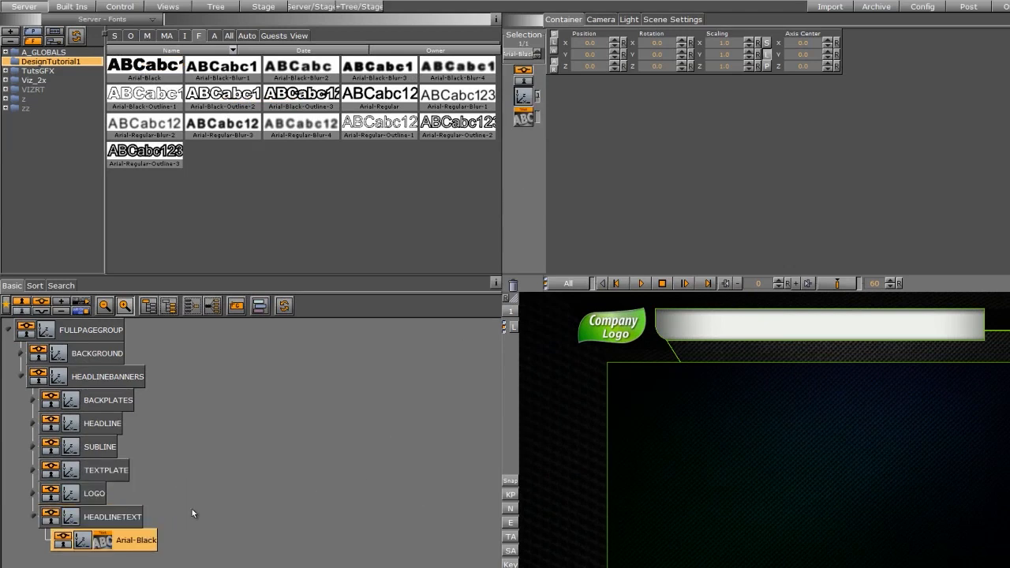
pyautogui.click(614, 66)
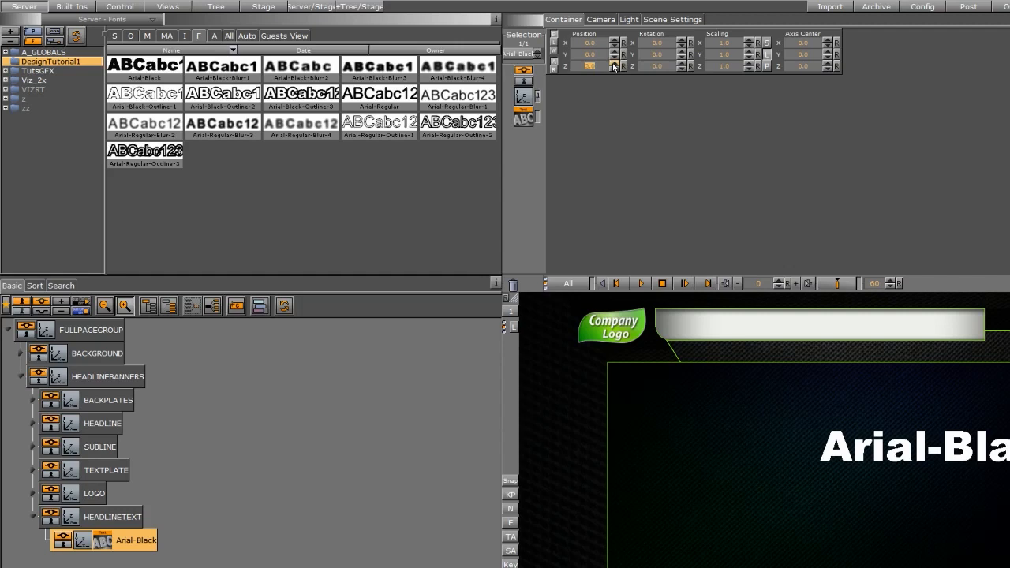
pyautogui.click(613, 66)
pyautogui.click(147, 36)
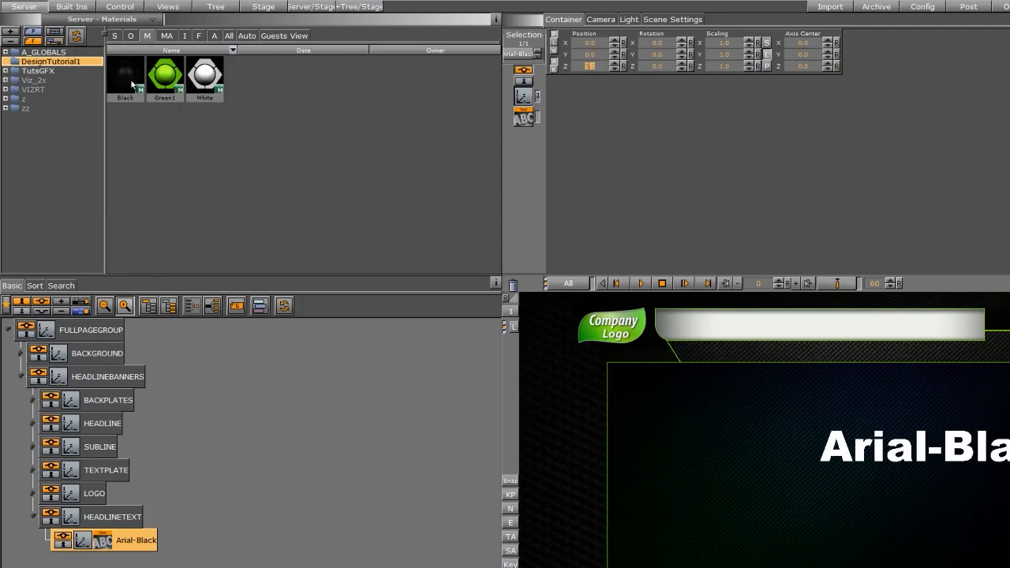
pyautogui.moveTo(133, 85); pyautogui.dragTo(123, 543)
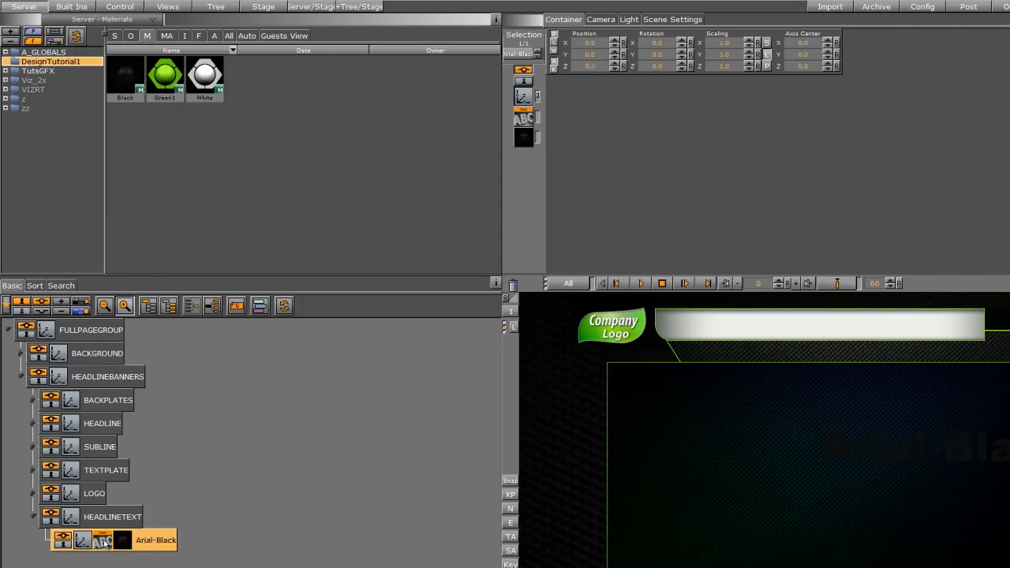
# Move the text onto the white headline banner at X -180 and Y 153, scaled proportionally to 0.64
pyautogui.moveTo(582, 56); pyautogui.dragTo(667, 45)
pyautogui.moveTo(603, 43); pyautogui.dragTo(498, 75)
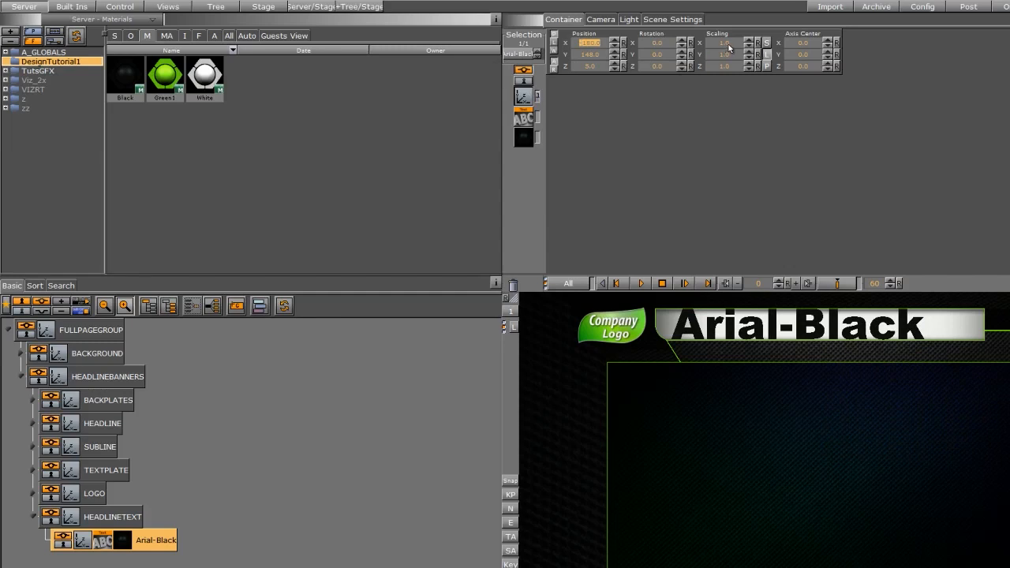
pyautogui.moveTo(729, 48); pyautogui.dragTo(708, 52)
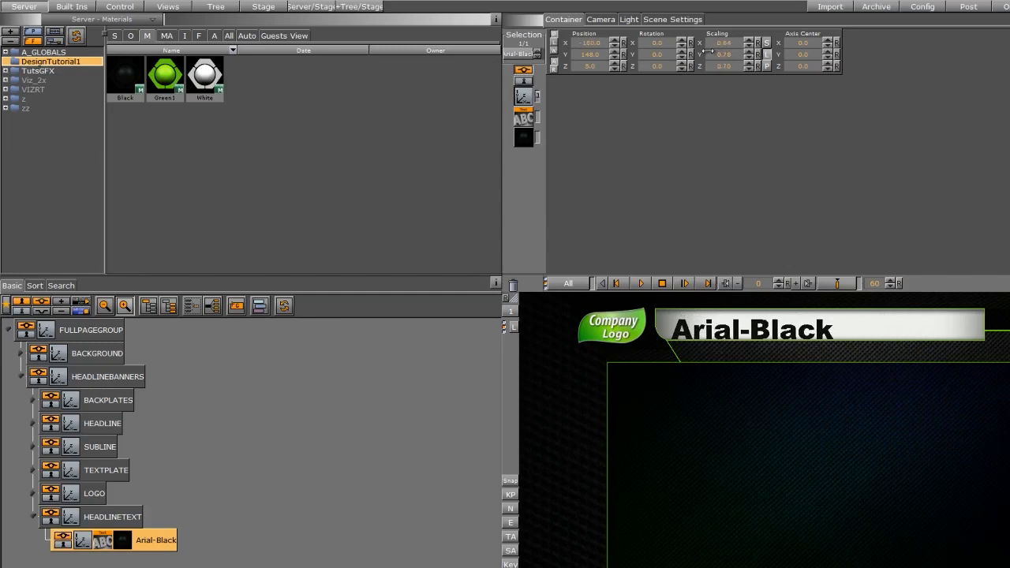
pyautogui.moveTo(583, 55); pyautogui.dragTo(588, 55)
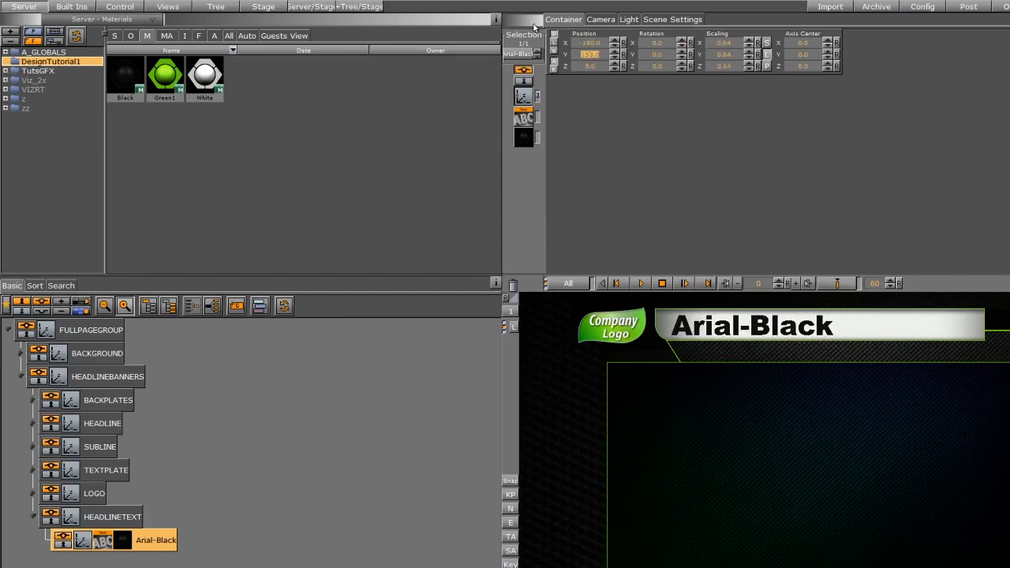
# Replace the text's wording with "Headline Text" and set its type to Texture
pyautogui.click(522, 118)
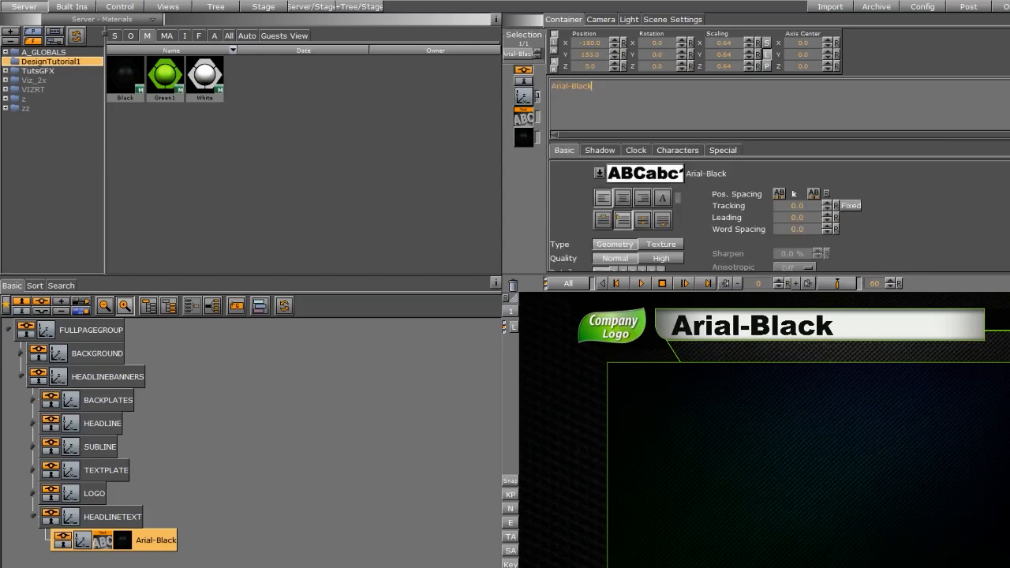
pyautogui.hotkey('ctrl', 'a')
pyautogui.press('BackSpace')
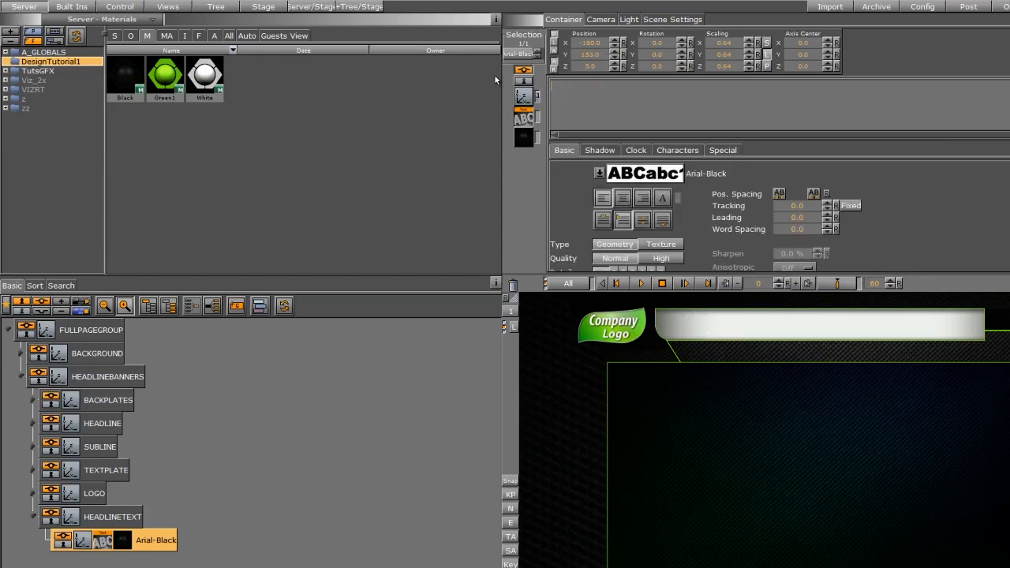
pyautogui.write('Headline')
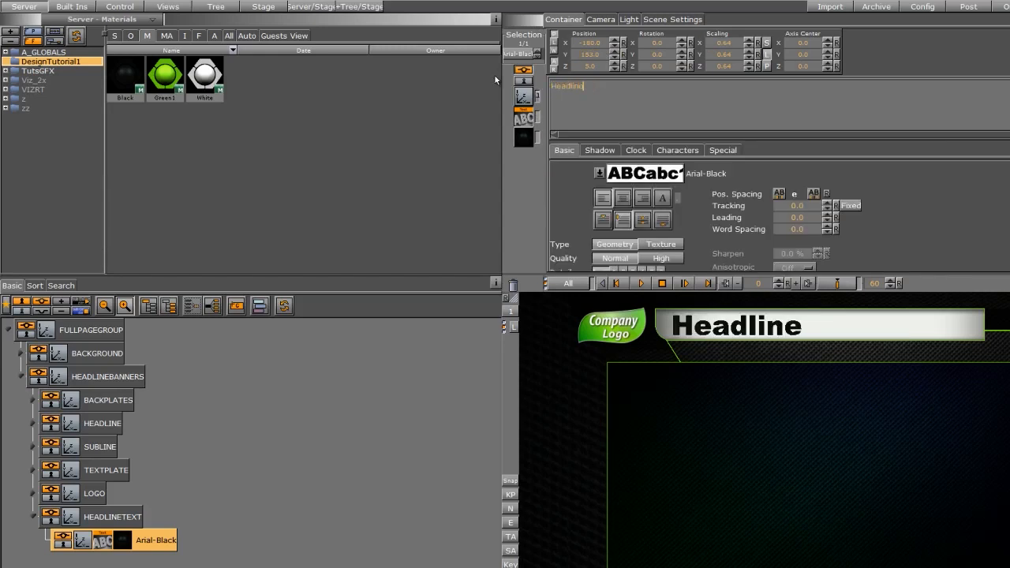
pyautogui.write(' Text')
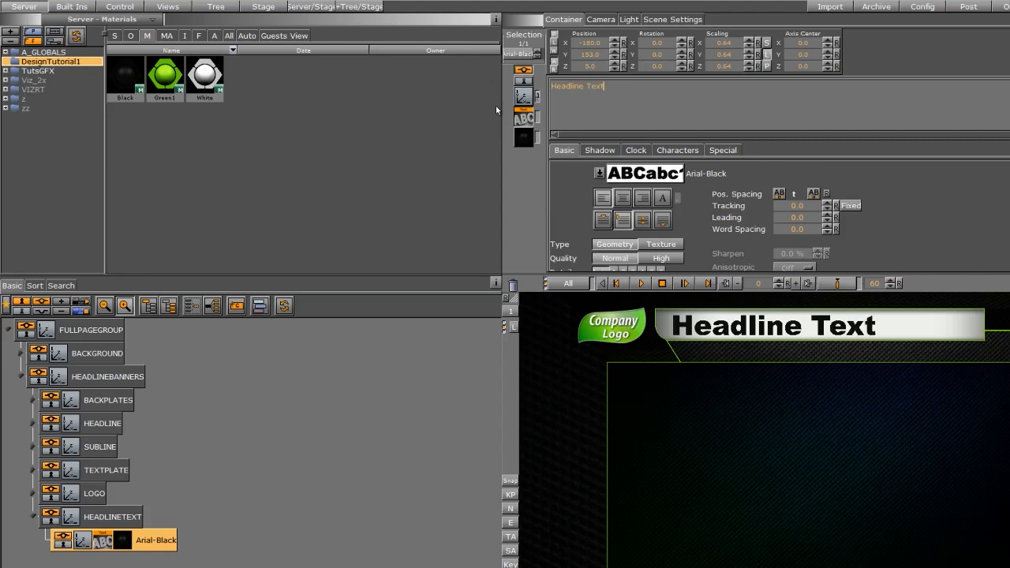
pyautogui.click(657, 245)
# Add the Maxsize container plugin from the Tools folder to the Arial-Black text and rename that container headline
pyautogui.click(82, 7)
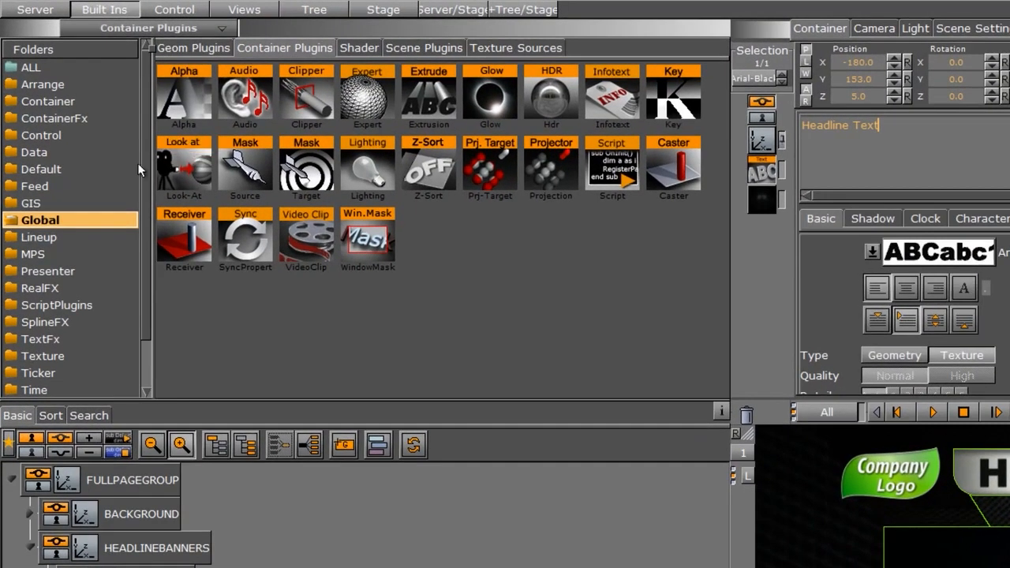
pyautogui.scroll(-1, 146, 166)
pyautogui.click(41, 354)
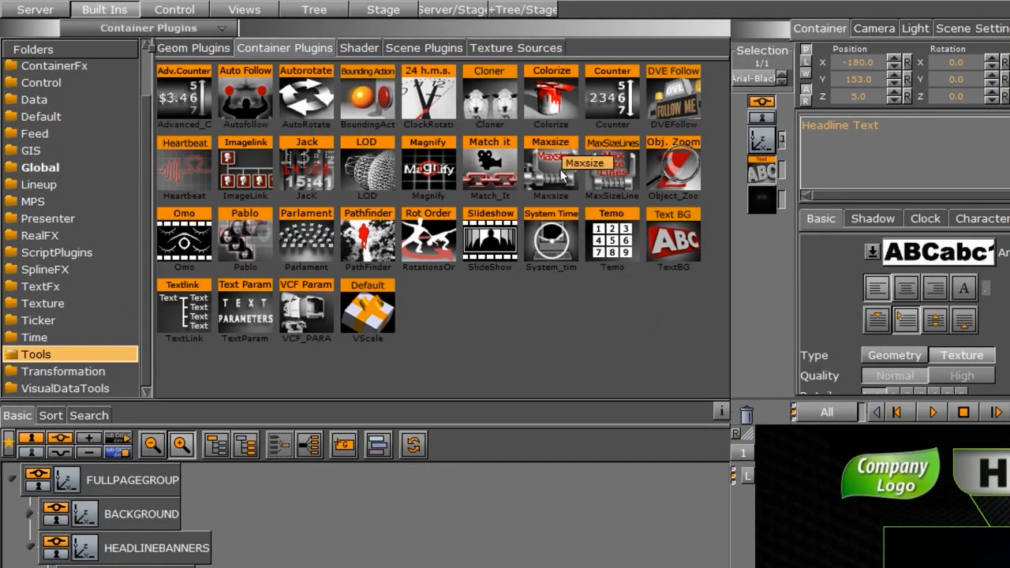
pyautogui.moveTo(560, 158); pyautogui.dragTo(217, 498)
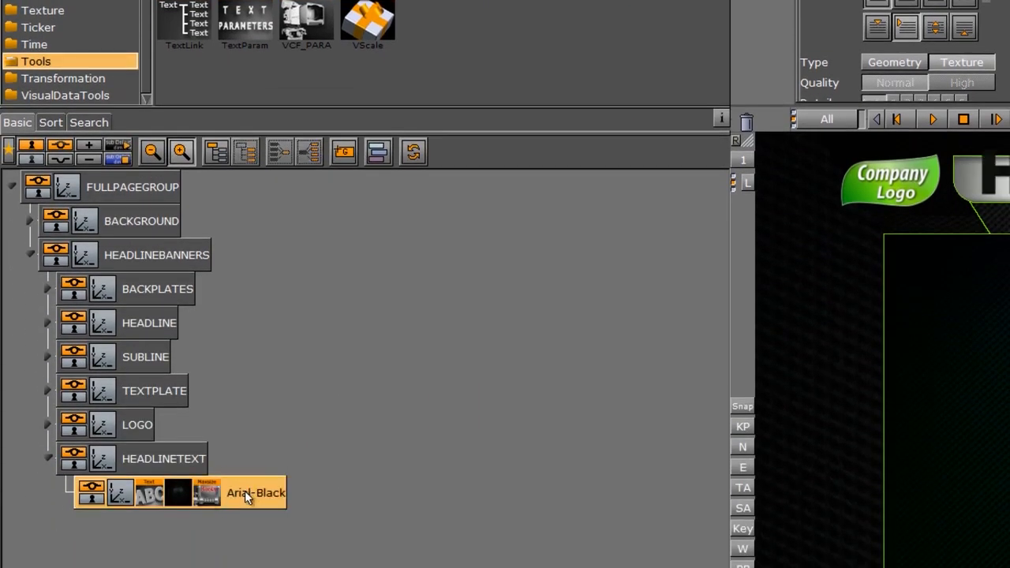
pyautogui.doubleClick(245, 492)
pyautogui.write('hea')
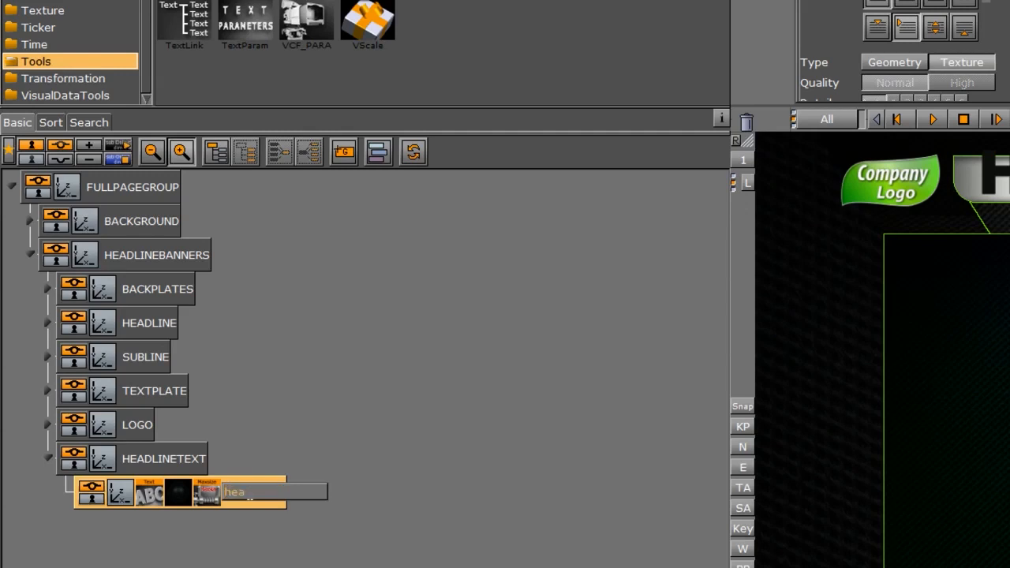
pyautogui.write('dline')
pyautogui.press('Return')
# Set the headline's Maxsize default x-scale and y-scale both to 0.6
pyautogui.click(204, 495)
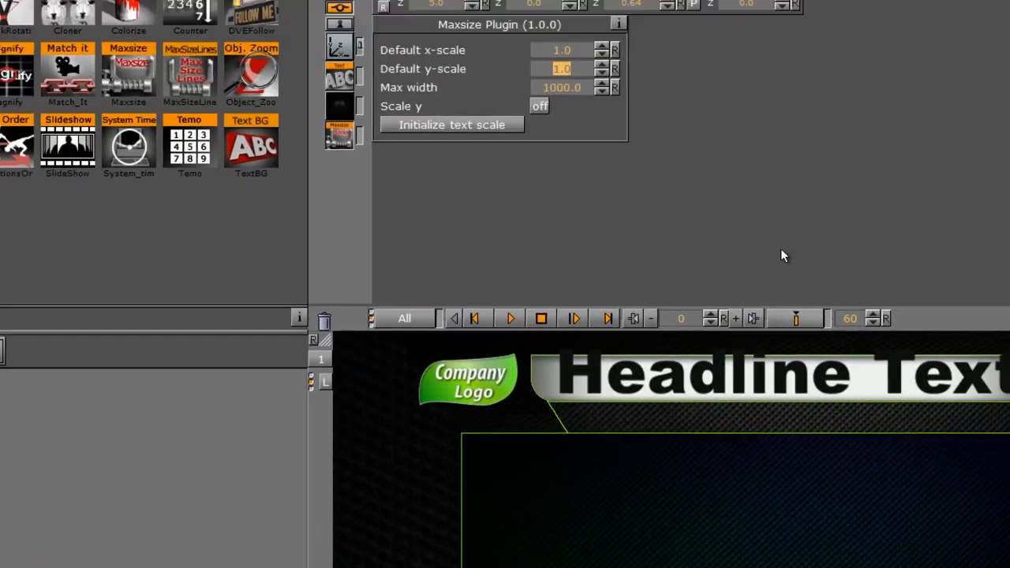
pyautogui.click(404, 147)
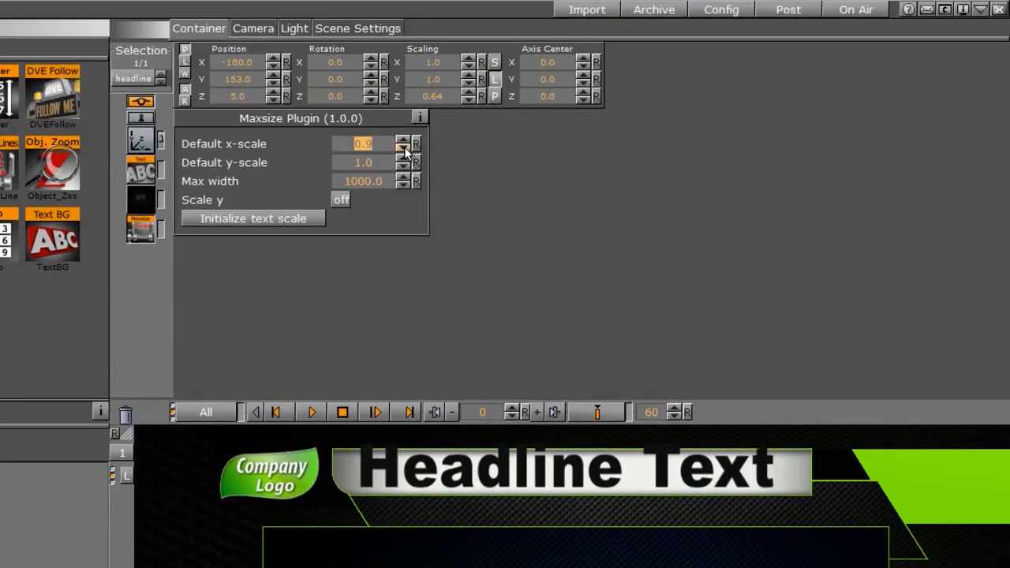
pyautogui.click(404, 147)
pyautogui.click(404, 148)
pyautogui.click(402, 166)
pyautogui.click(402, 167)
pyautogui.click(403, 166)
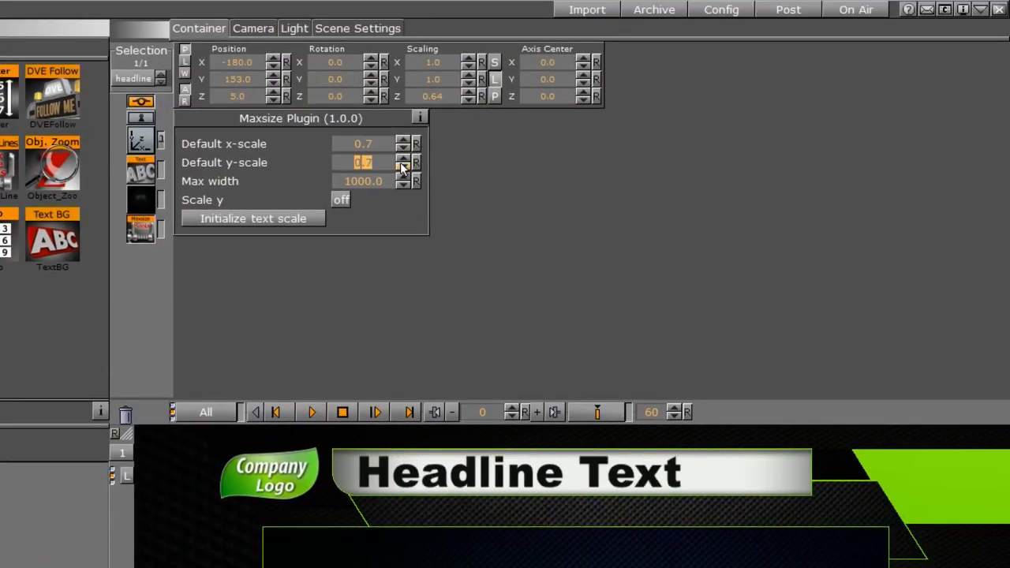
pyautogui.click(402, 166)
pyautogui.click(403, 148)
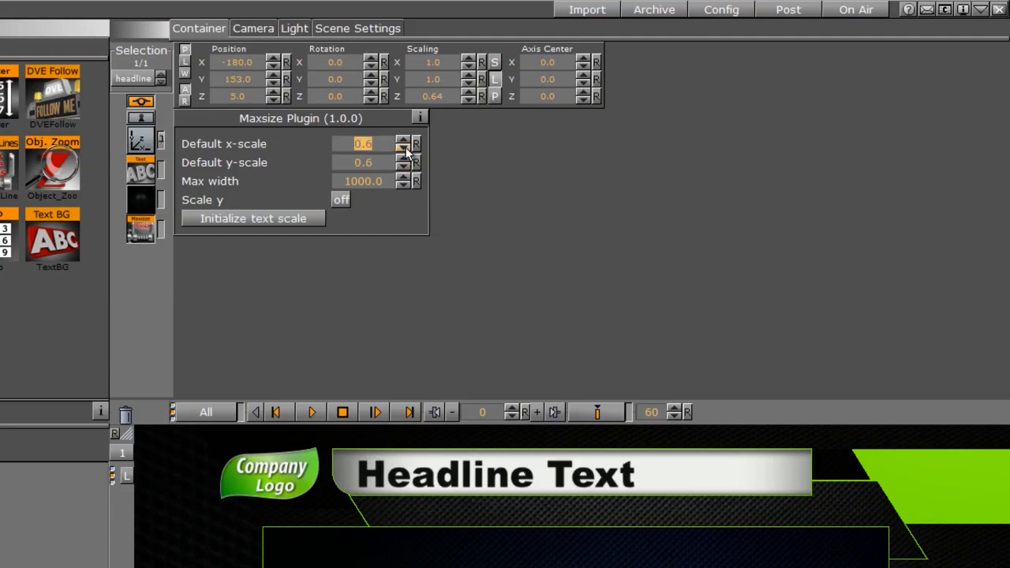
# Lengthen the headline with filler characters and set the Maxsize max width to 627.1 to fit the text to the banner
pyautogui.click(363, 182)
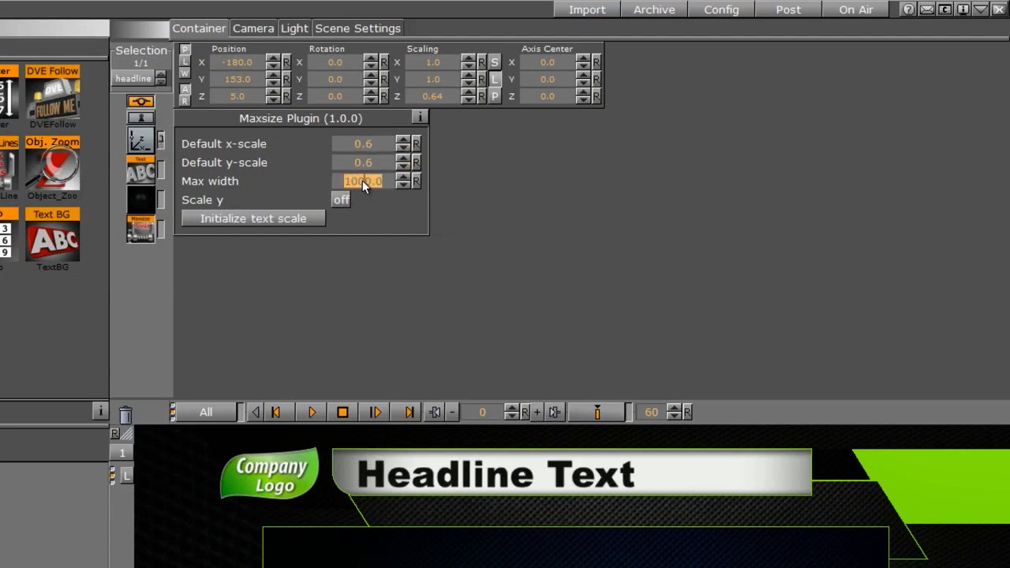
pyautogui.write('700')
pyautogui.click(140, 171)
pyautogui.write('s')
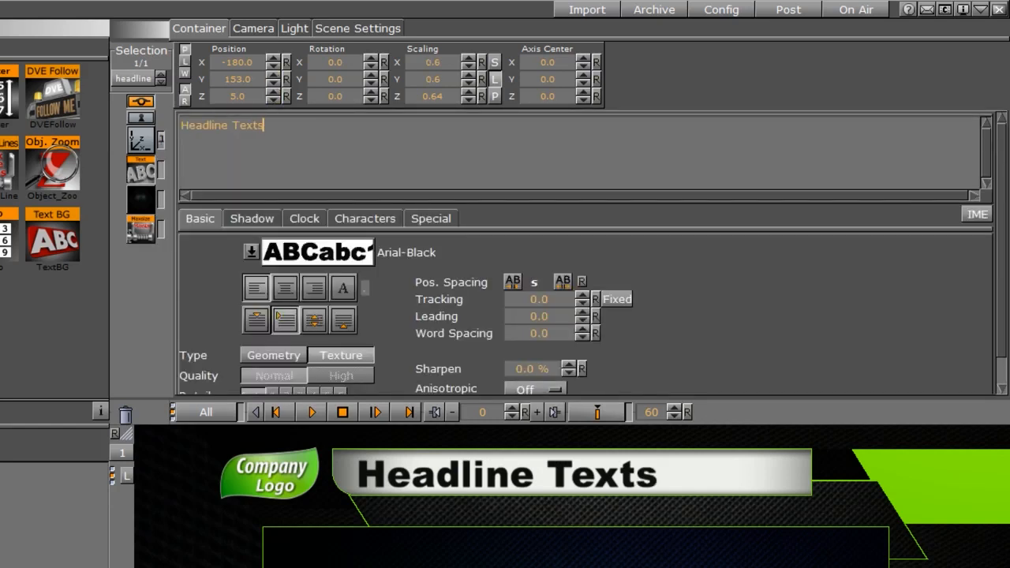
pyautogui.write('dfsdfsdfds')
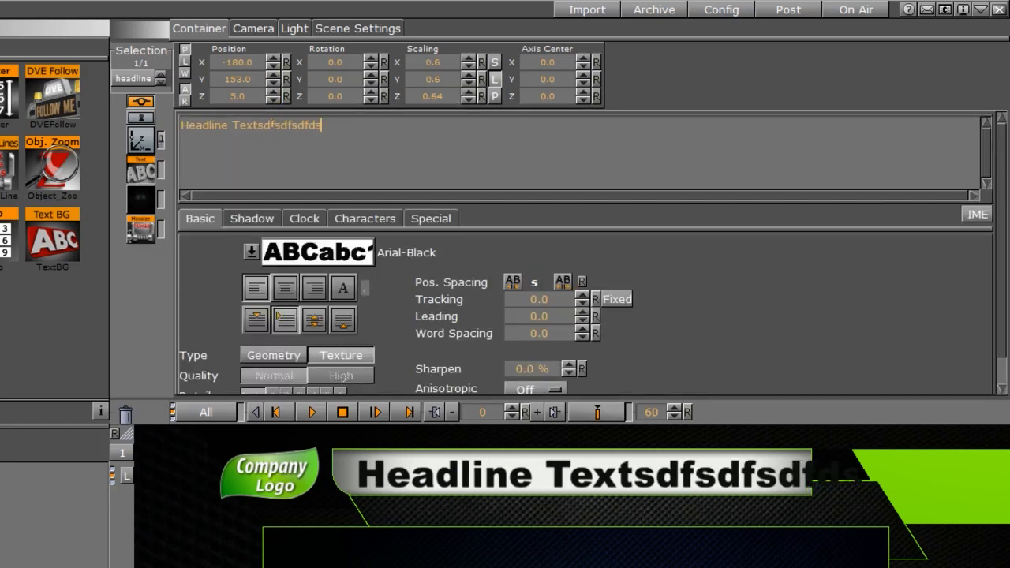
pyautogui.click(139, 228)
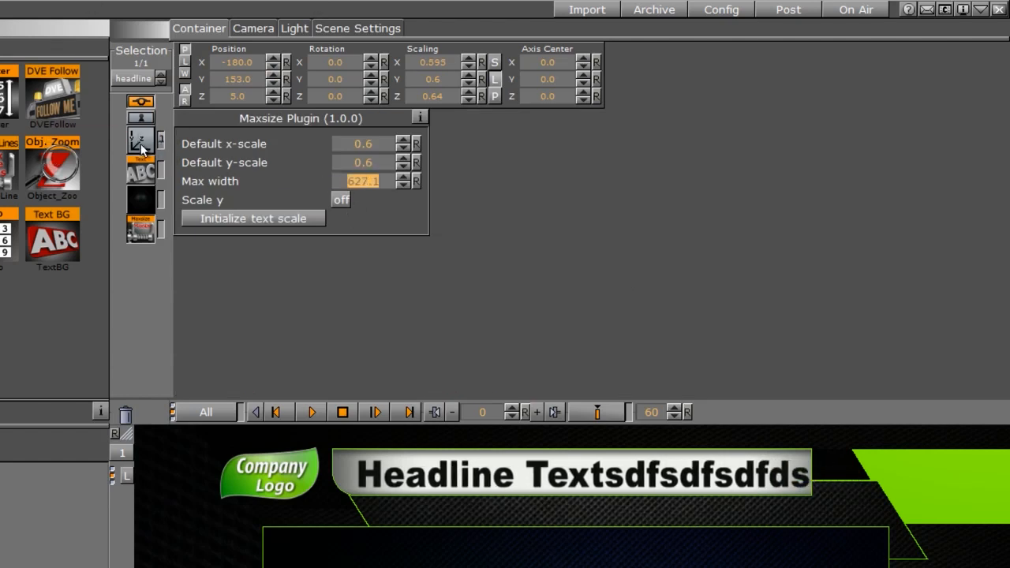
# Test the Maxsize width limit with longer filler text in the headline and delete the extra characters
pyautogui.click(145, 174)
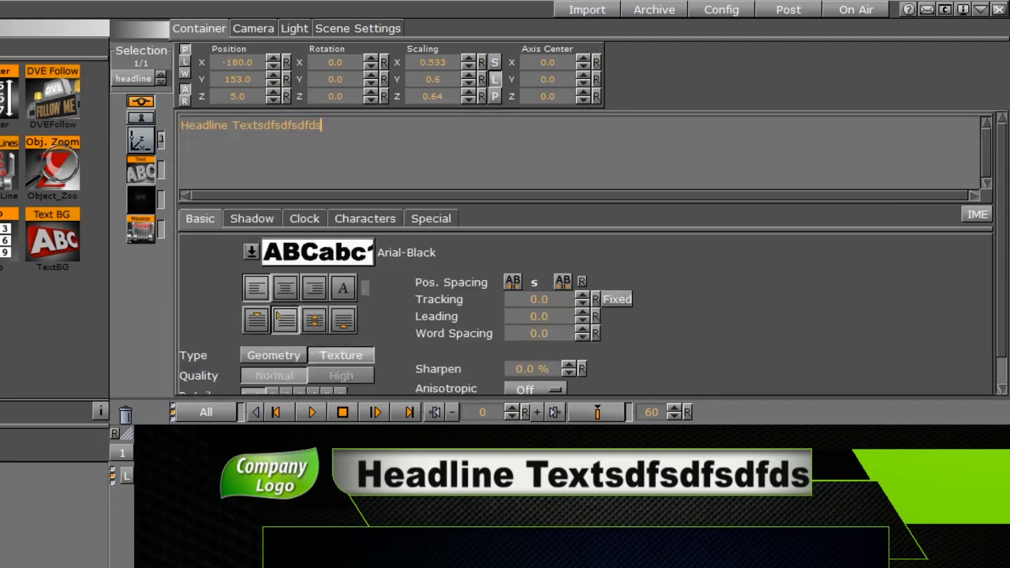
pyautogui.write('asdfdsf')
pyautogui.press('BackSpace')
pyautogui.press('BackSpace')
pyautogui.press('BackSpace')
pyautogui.press('BackSpace')
pyautogui.press('BackSpace')
pyautogui.press('BackSpace')
pyautogui.press('BackSpace')
pyautogui.press('BackSpace')
pyautogui.press('BackSpace')
pyautogui.press('BackSpace')
pyautogui.press('BackSpace')
pyautogui.press('BackSpace')
pyautogui.press('BackSpace')
pyautogui.press('BackSpace')
pyautogui.press('BackSpace')
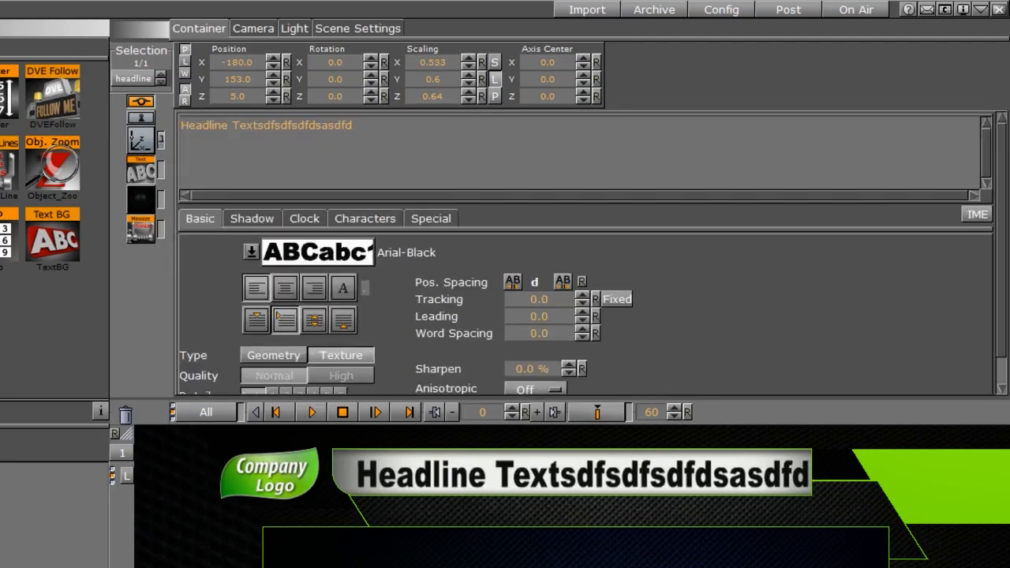
pyautogui.press('BackSpace')
pyautogui.press('BackSpace')
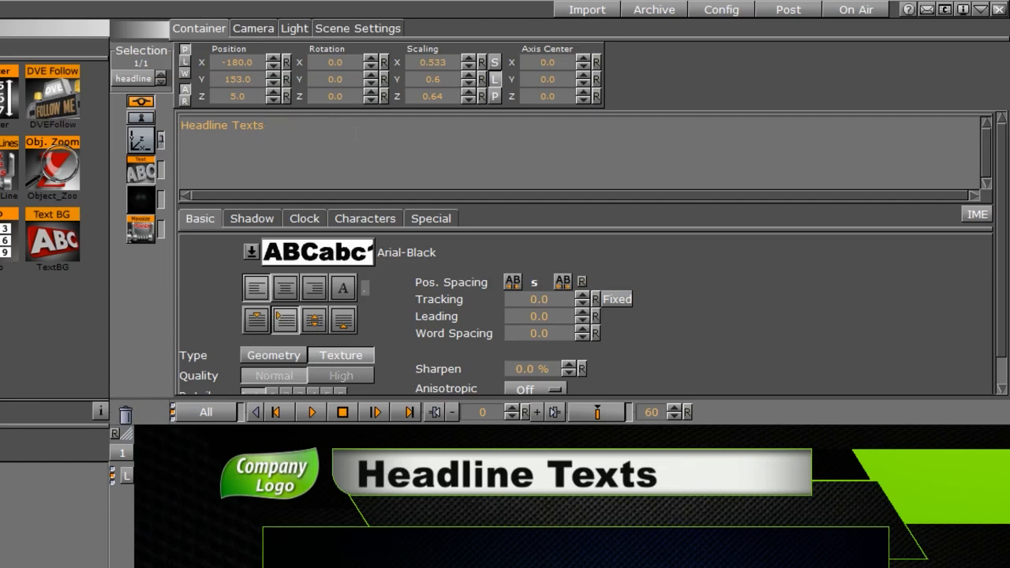
pyautogui.write('dfsadfsdafsdafsdaf')
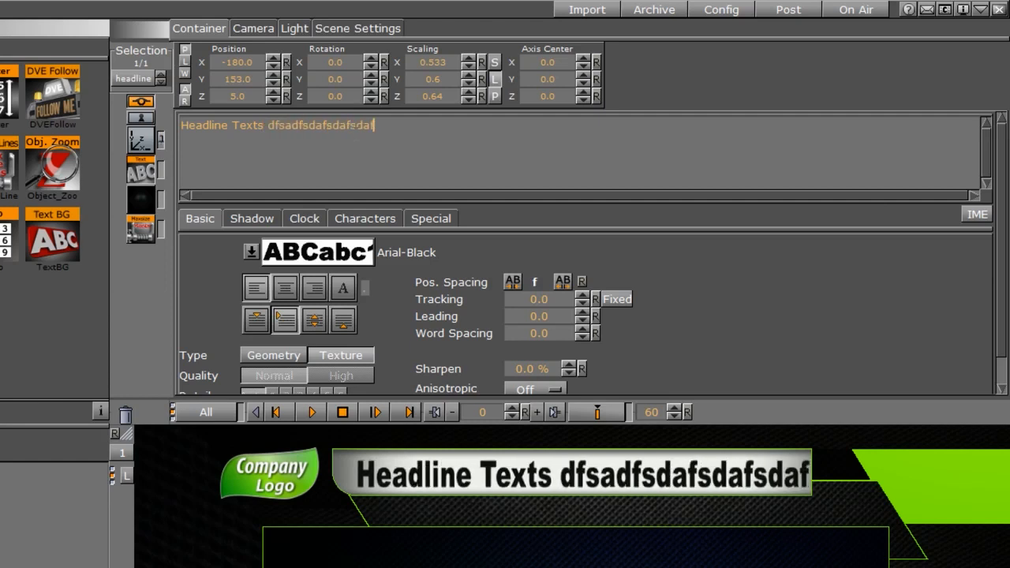
pyautogui.press('BackSpace')
pyautogui.press('BackSpace')
pyautogui.press('BackSpace')
pyautogui.press('BackSpace')
pyautogui.press('BackSpace')
pyautogui.press('BackSpace')
pyautogui.press('BackSpace')
pyautogui.press('BackSpace')
pyautogui.press('BackSpace')
pyautogui.press('BackSpace')
pyautogui.press('BackSpace')
pyautogui.press('BackSpace')
pyautogui.press('BackSpace')
pyautogui.press('BackSpace')
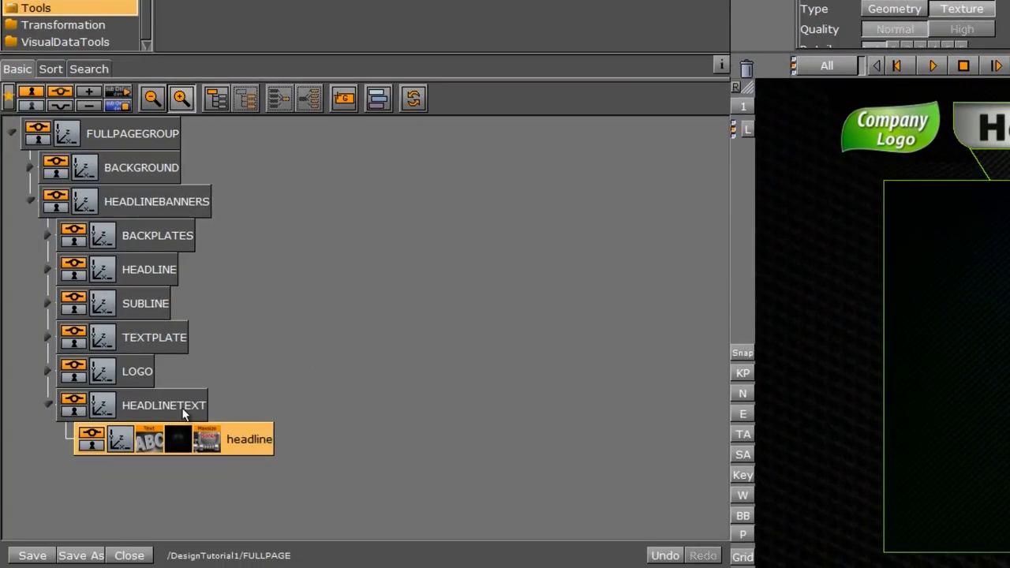
# Duplicate the collapsed HEADLINETEXT group below itself in HEADLINEBANNERS, name the copy subLINETEXT and expand it
pyautogui.click(42, 402)
pyautogui.keyDown('ctrl'); pyautogui.moveTo(172, 412); pyautogui.dragTo(129, 470); pyautogui.keyUp('ctrl')
pyautogui.doubleClick(151, 442)
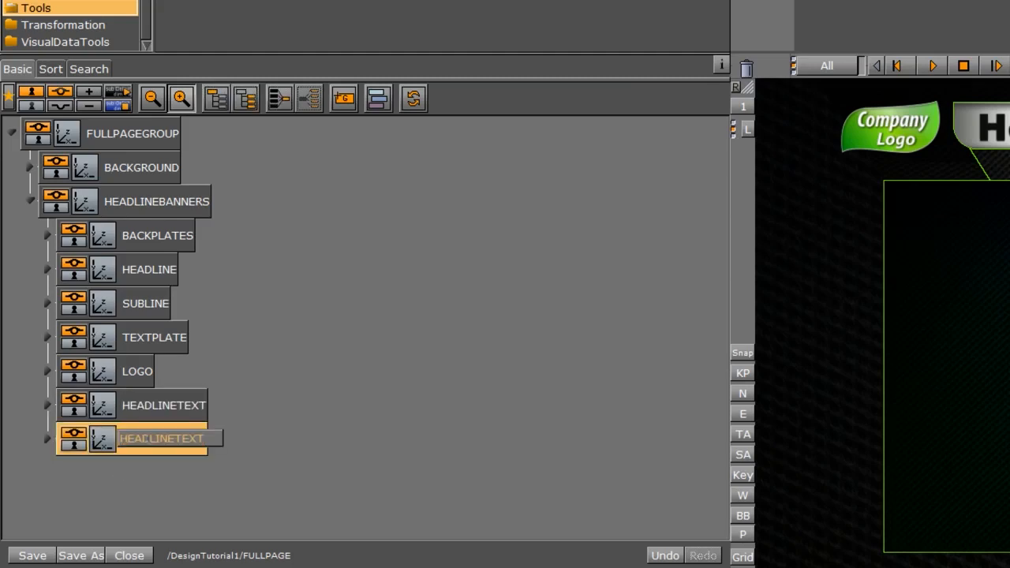
pyautogui.moveTo(146, 437); pyautogui.dragTo(95, 442)
pyautogui.write('sub')
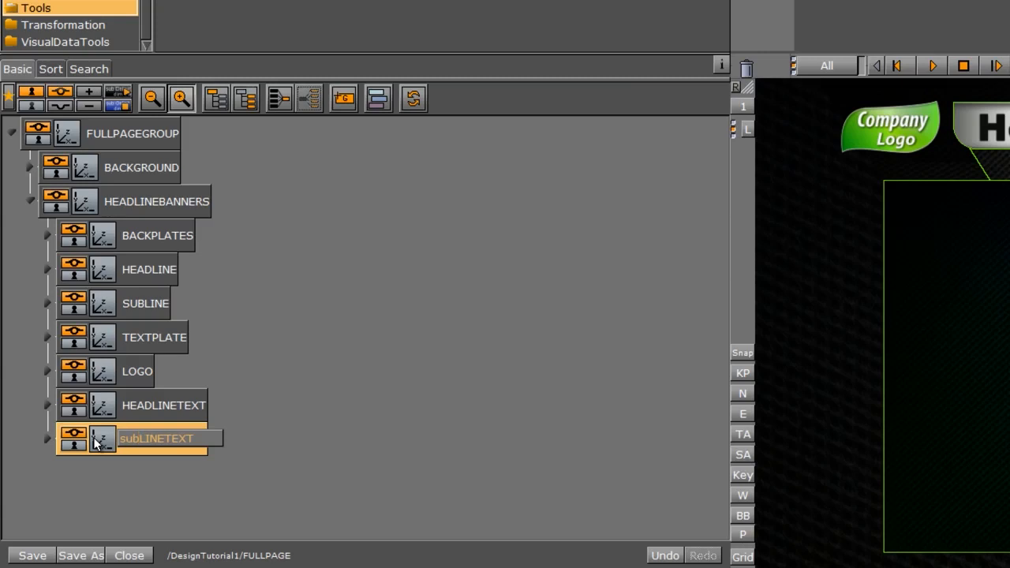
pyautogui.press('Return')
pyautogui.click(48, 438)
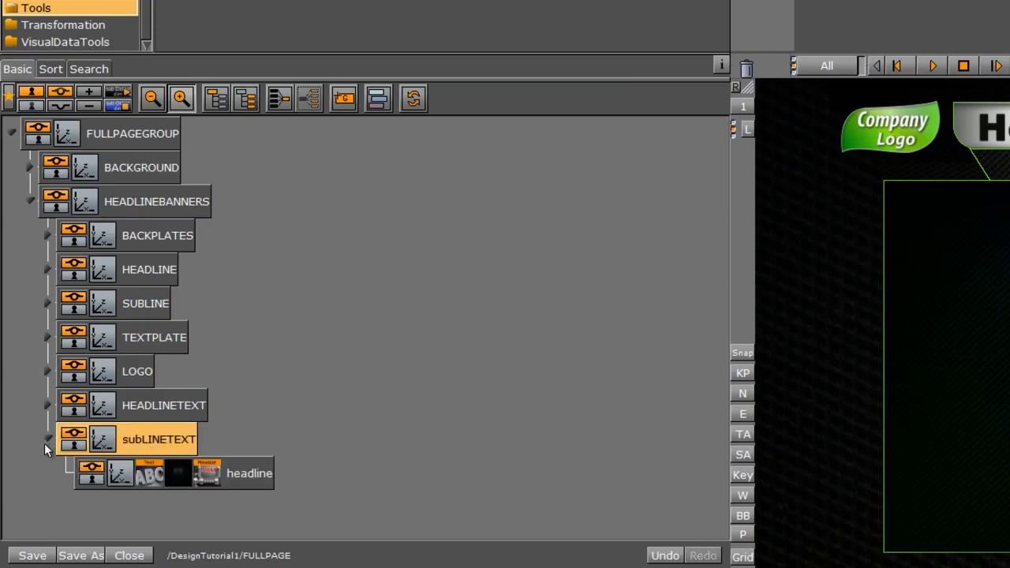
# Rename the text container inside subLINETEXT to subline and remove its black material
pyautogui.click(246, 477)
pyautogui.doubleClick(248, 475)
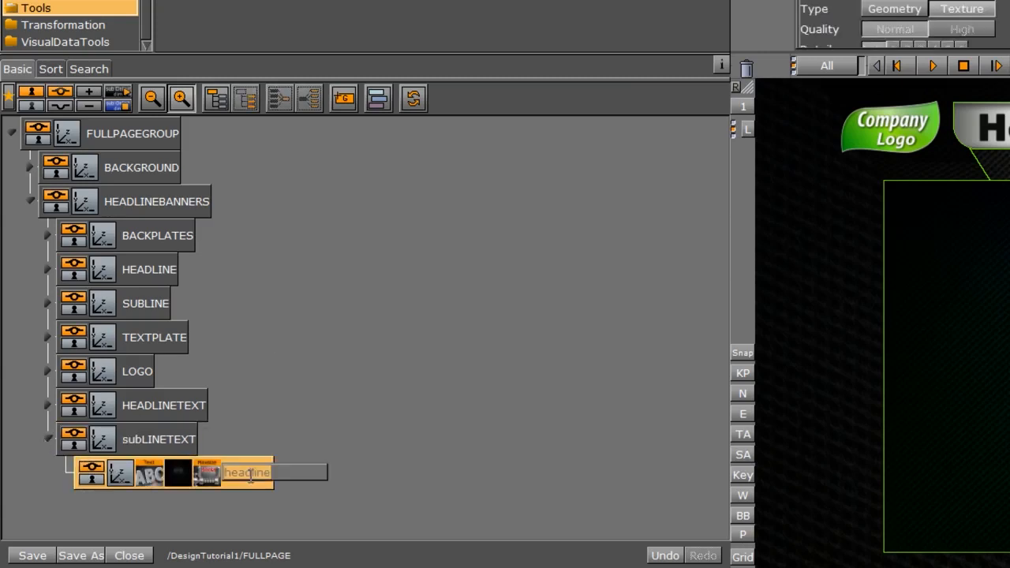
pyautogui.press('BackSpace')
pyautogui.write('suline')
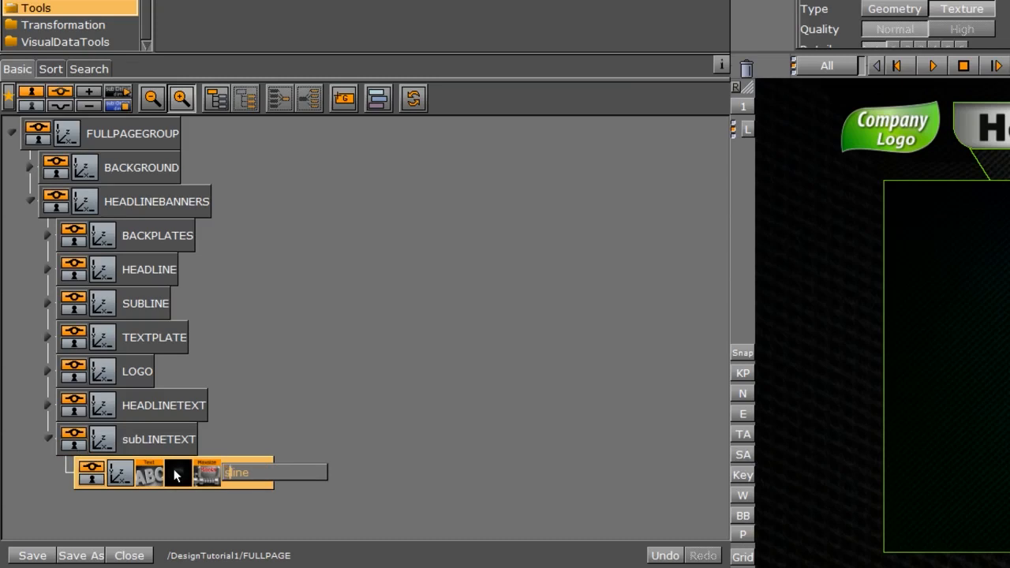
pyautogui.write('b')
pyautogui.press('Return')
pyautogui.moveTo(174, 473); pyautogui.dragTo(734, 77)
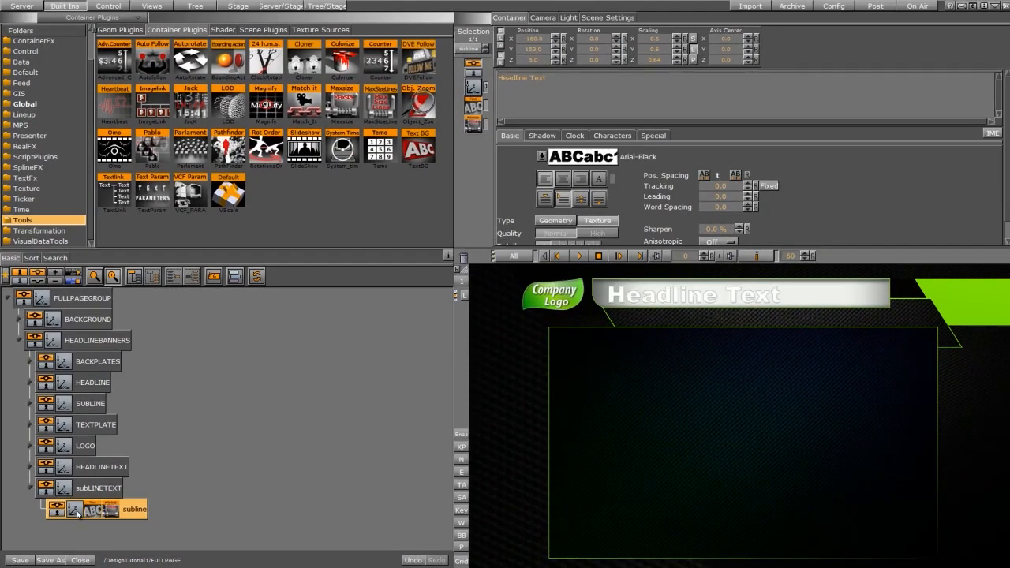
# Move the subline text below the headline banner, to position X -163 and Y 120
pyautogui.click(77, 513)
pyautogui.moveTo(540, 51); pyautogui.dragTo(516, 55)
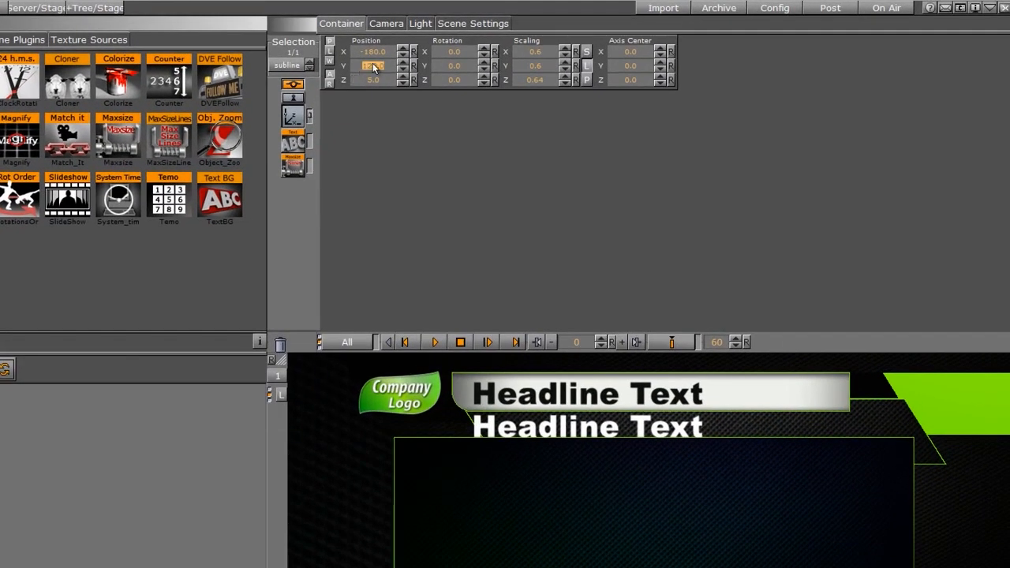
pyautogui.moveTo(364, 51); pyautogui.dragTo(370, 49)
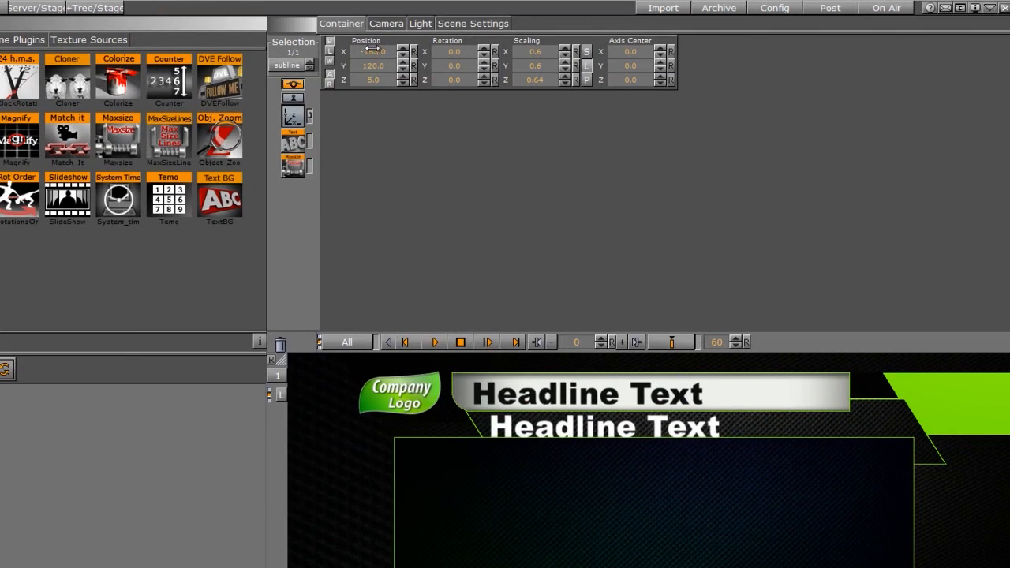
# Set the subline's Maxsize default x-scale and y-scale both to 0.45
pyautogui.click(297, 164)
pyautogui.click(510, 138)
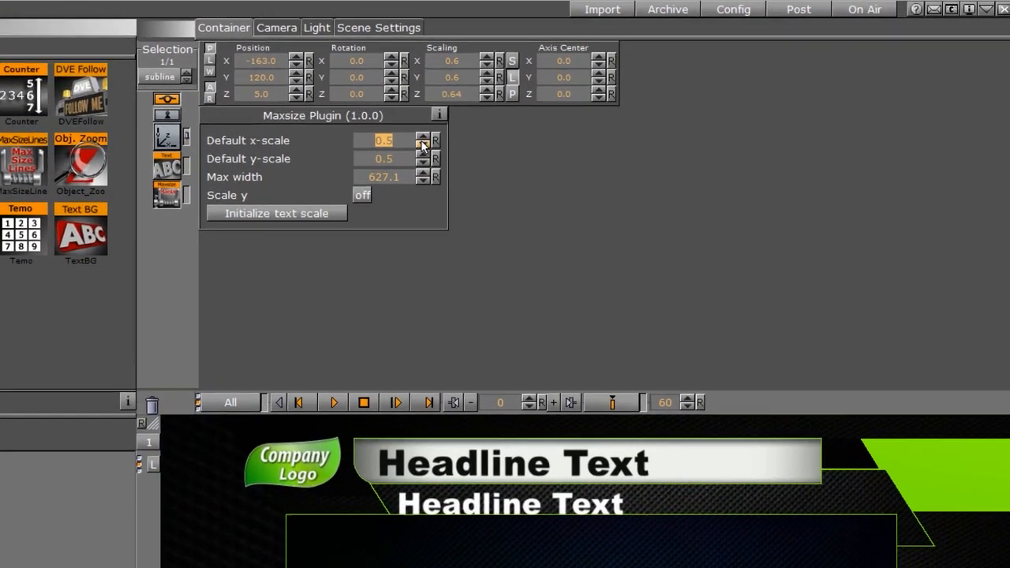
pyautogui.click(510, 123)
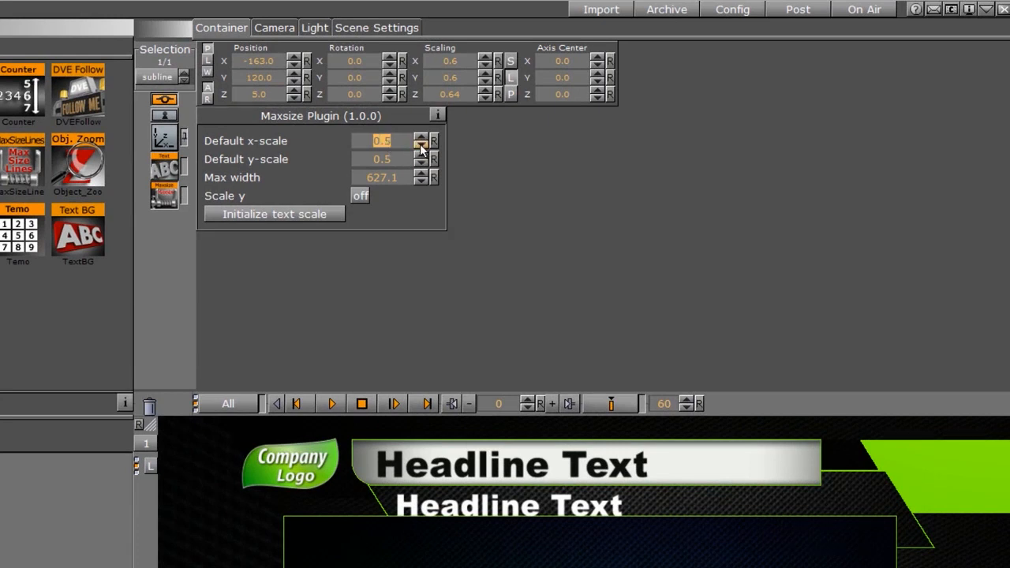
pyautogui.click(421, 146)
pyautogui.click(421, 146)
pyautogui.click(421, 146)
pyautogui.click(421, 163)
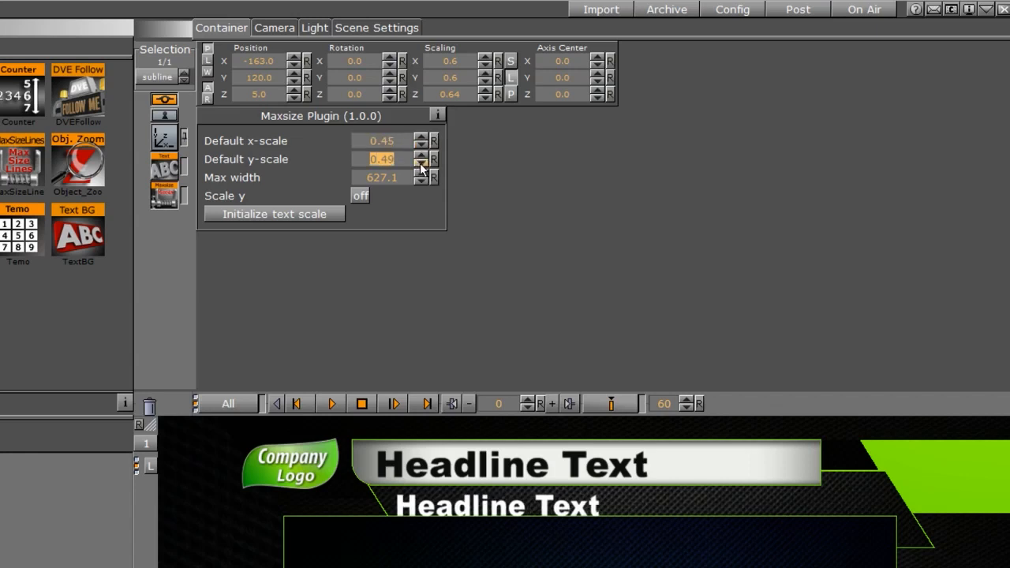
pyautogui.click(420, 164)
pyautogui.click(420, 164)
pyautogui.click(420, 163)
pyautogui.click(420, 163)
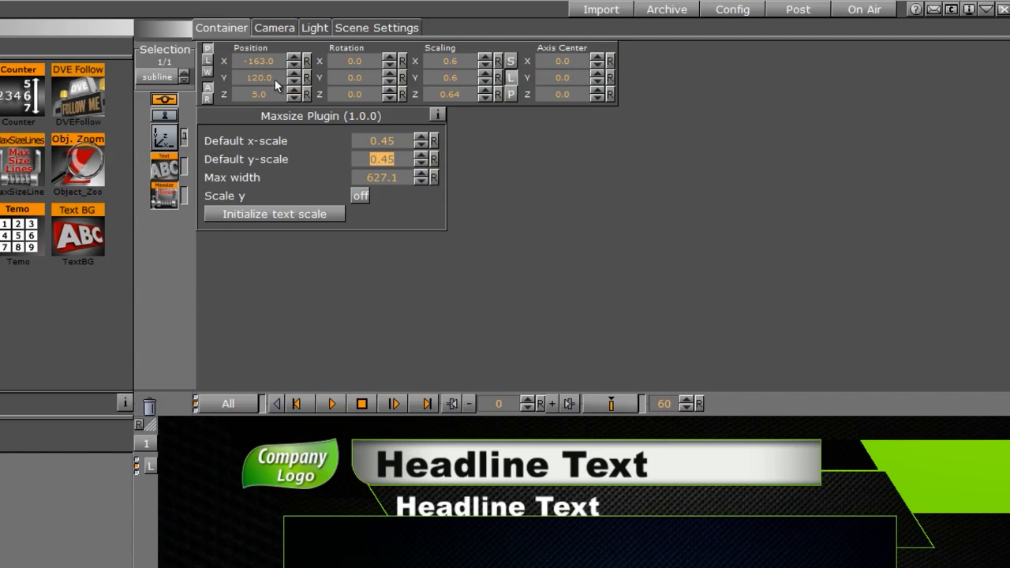
# Set the subline's Y position to 125 and, using filler text to check the fit, its Maxsize max width to 800
pyautogui.moveTo(252, 76); pyautogui.dragTo(334, 193)
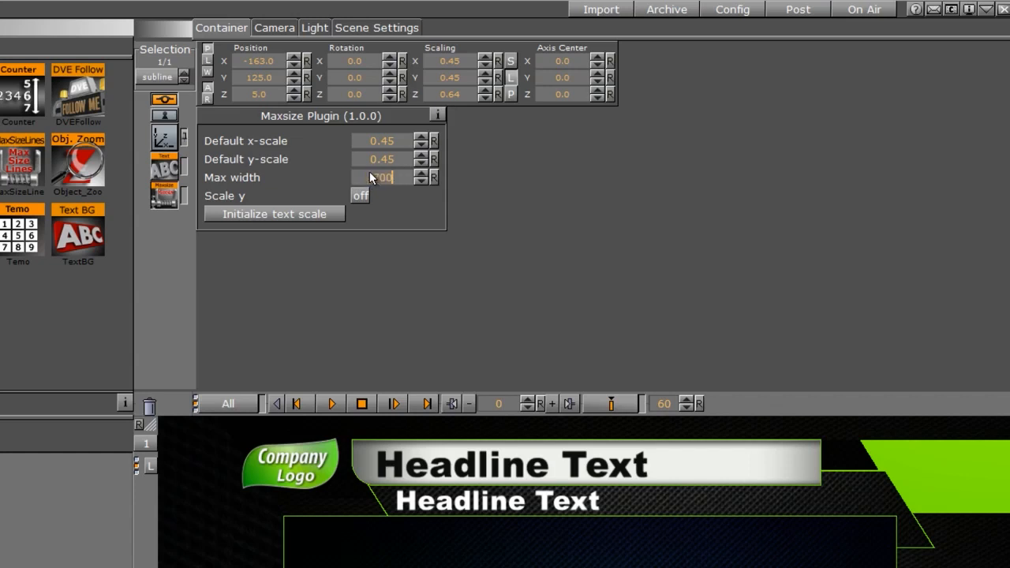
pyautogui.click(164, 168)
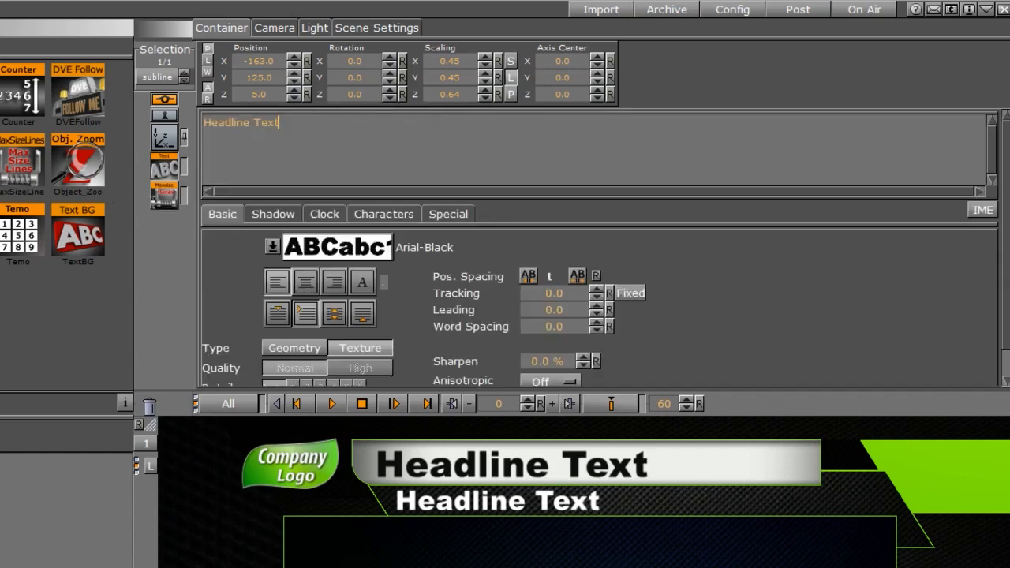
pyautogui.write('dsffsadfasdfasdf')
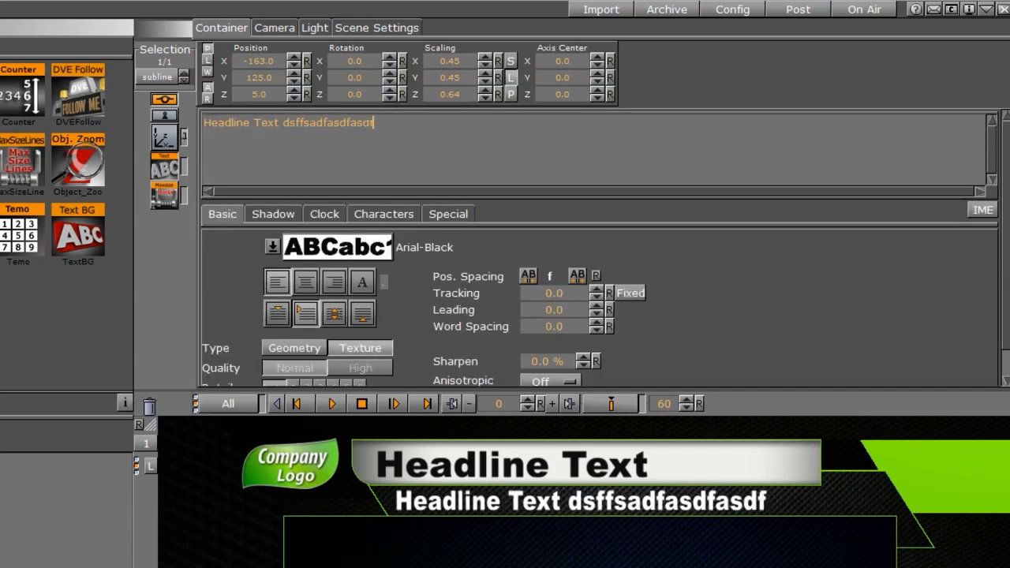
pyautogui.click(164, 194)
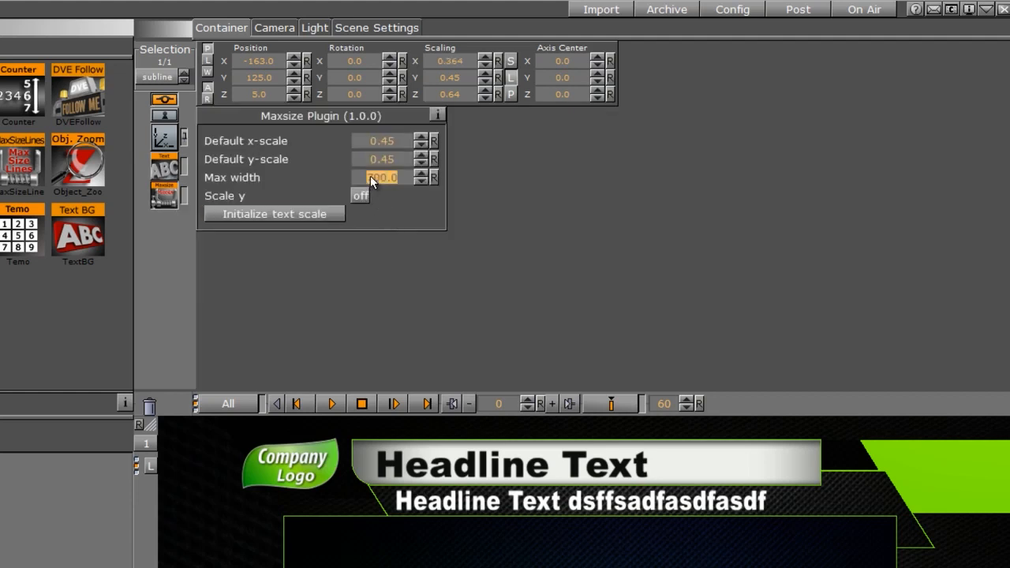
pyautogui.click(369, 177)
pyautogui.write('800')
pyautogui.press('Return')
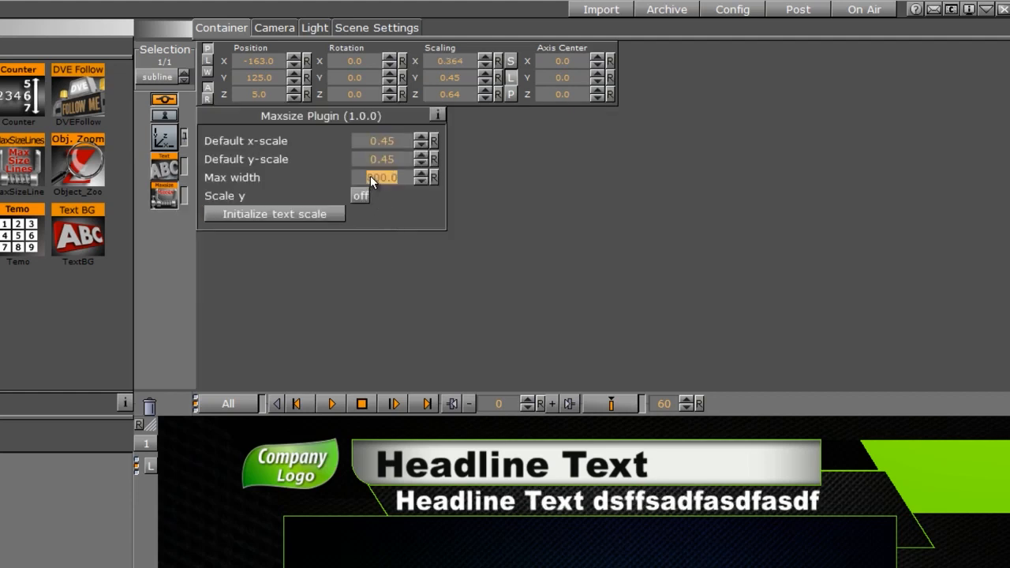
# Delete the filler characters from the subline so it reads "Headline Text", and collapse the subLINETEXT group
pyautogui.click(164, 168)
pyautogui.press('BackSpace')
pyautogui.press('BackSpace')
pyautogui.press('BackSpace')
pyautogui.press('BackSpace')
pyautogui.press('BackSpace')
pyautogui.press('BackSpace')
pyautogui.press('BackSpace')
pyautogui.press('BackSpace')
pyautogui.press('BackSpace')
pyautogui.press('BackSpace')
pyautogui.press('BackSpace')
pyautogui.press('BackSpace')
pyautogui.press('BackSpace')
pyautogui.press('BackSpace')
pyautogui.press('BackSpace')
pyautogui.press('BackSpace')
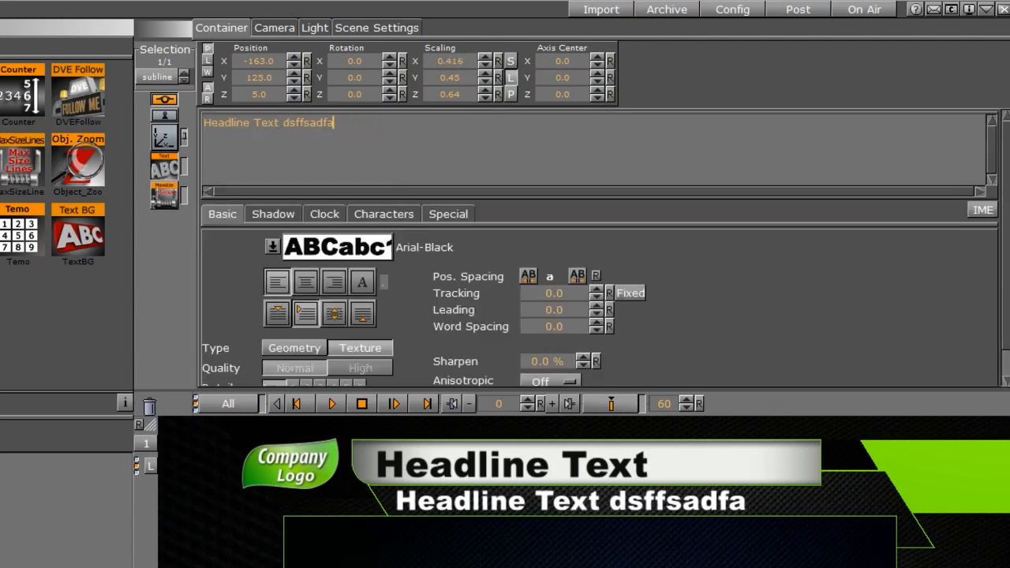
pyautogui.click(611, 543)
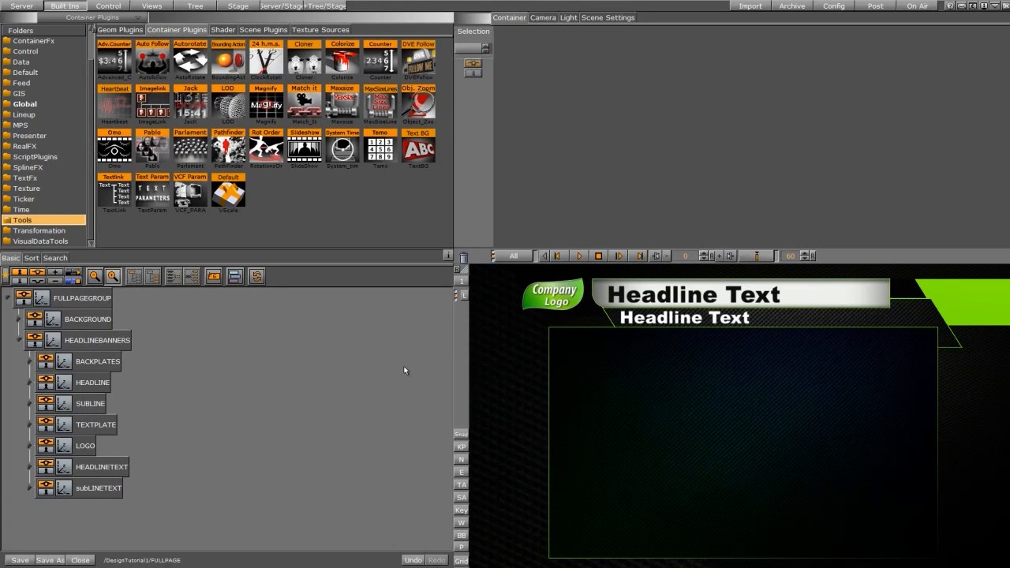
# Add a new group container below subLINETEXT in HEADLINEBANNERS and name it FULLSCREENTEXT
pyautogui.moveTo(235, 275); pyautogui.dragTo(61, 519)
pyautogui.doubleClick(84, 509)
pyautogui.write('fu')
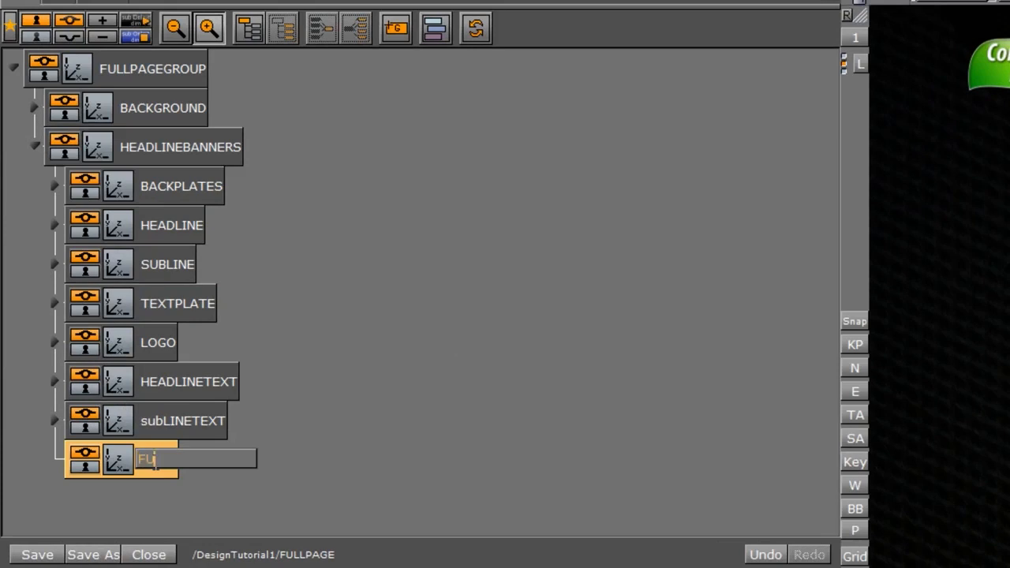
pyautogui.write('LLSCREENTE')
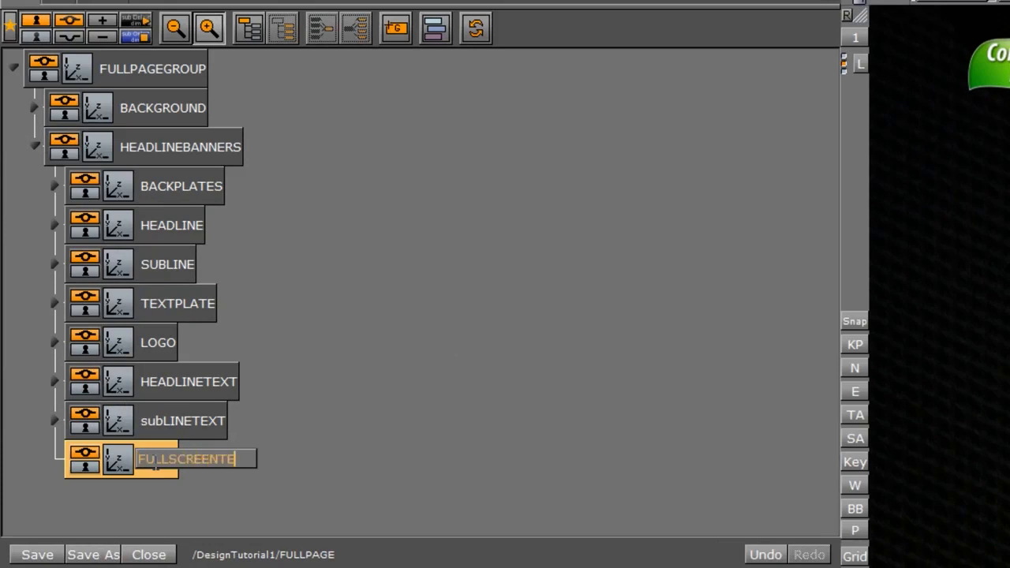
pyautogui.write('XT')
pyautogui.press('Return')
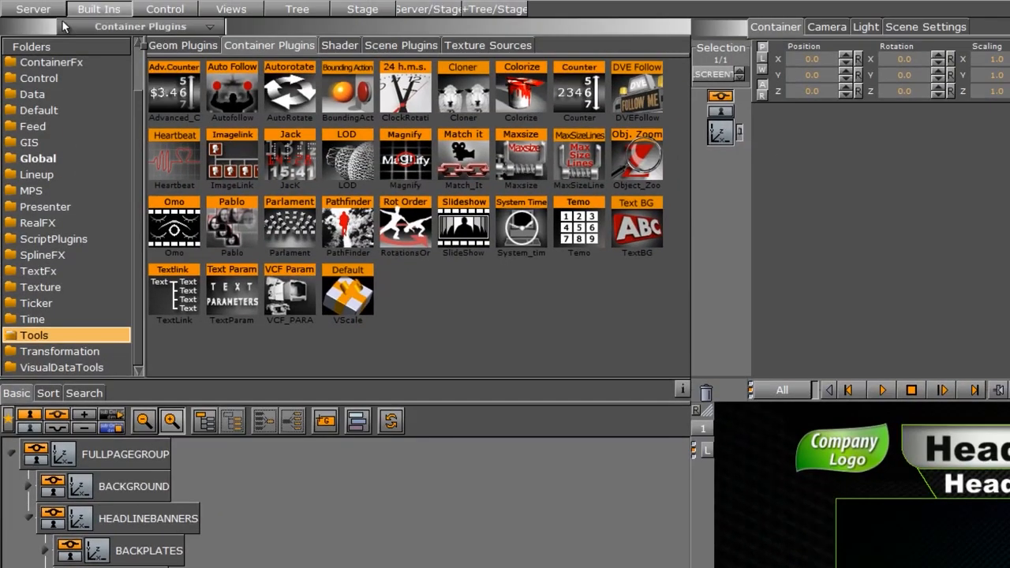
# Add a text with the Arial-Black font from the DesignTutorial1 folder inside FULLSCREENTEXT
pyautogui.click(33, 8)
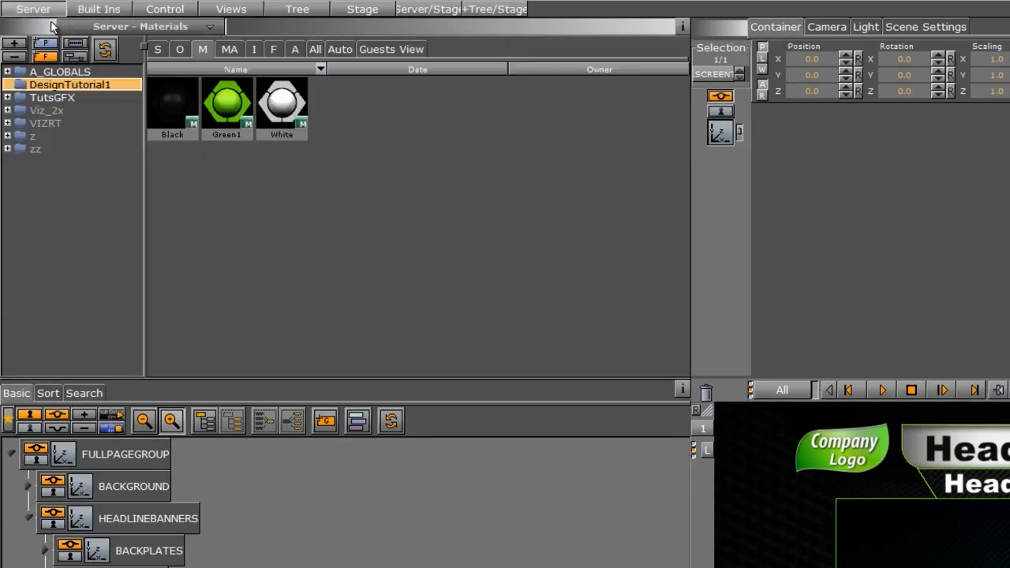
pyautogui.click(273, 48)
pyautogui.moveTo(201, 94); pyautogui.dragTo(162, 510)
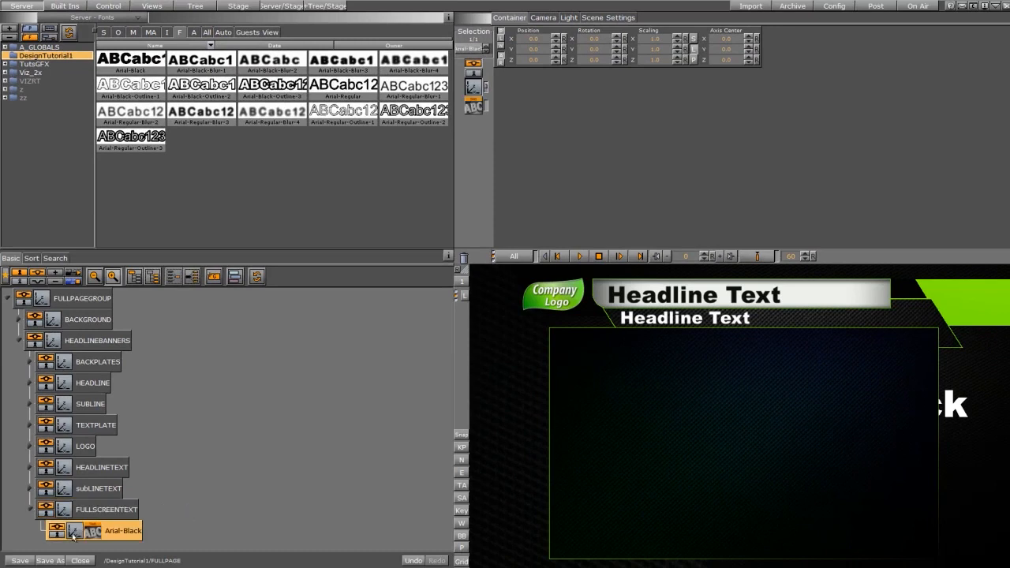
# Bring the new Arial-Black text in front of the text plate at Z position 3 and set its type to Texture
pyautogui.click(556, 57)
pyautogui.click(555, 58)
pyautogui.click(555, 58)
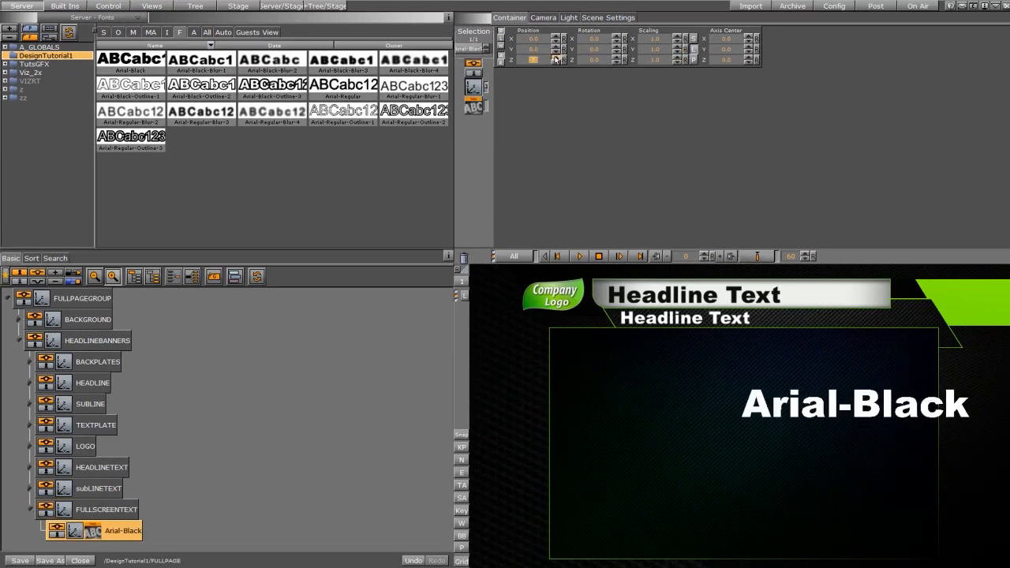
pyautogui.click(474, 108)
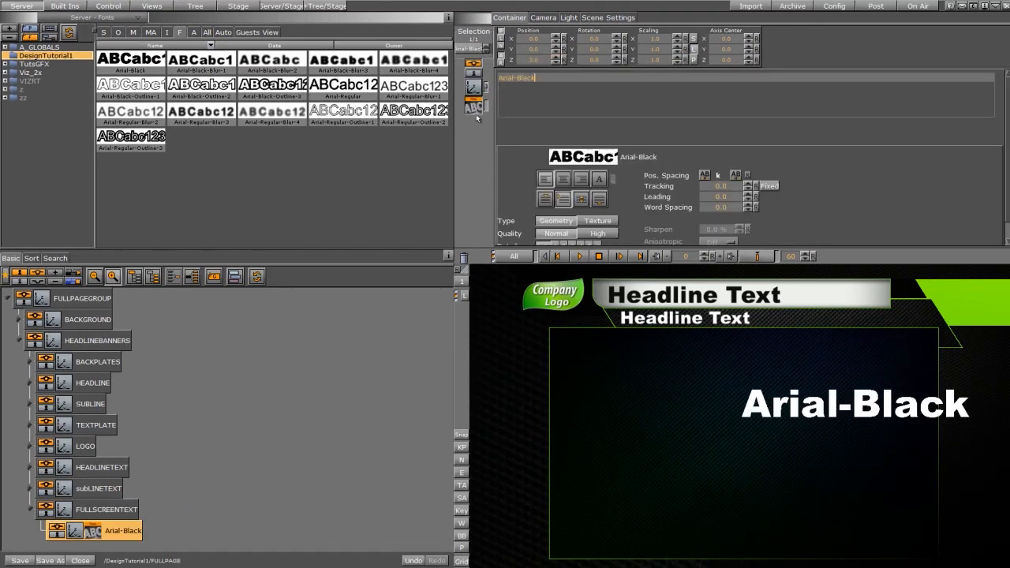
pyautogui.click(597, 221)
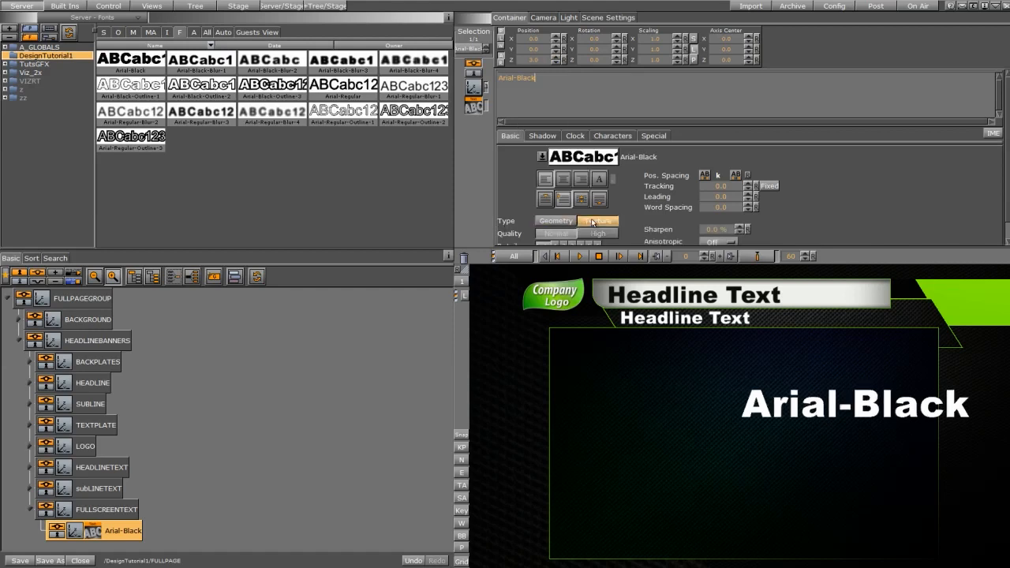
# Scale the Arial-Black text uniformly to 0.5 and move it to X -241 and Y 84 on the text plate
pyautogui.click(676, 42)
pyautogui.click(676, 42)
pyautogui.click(676, 41)
pyautogui.click(676, 42)
pyautogui.click(676, 41)
pyautogui.click(676, 41)
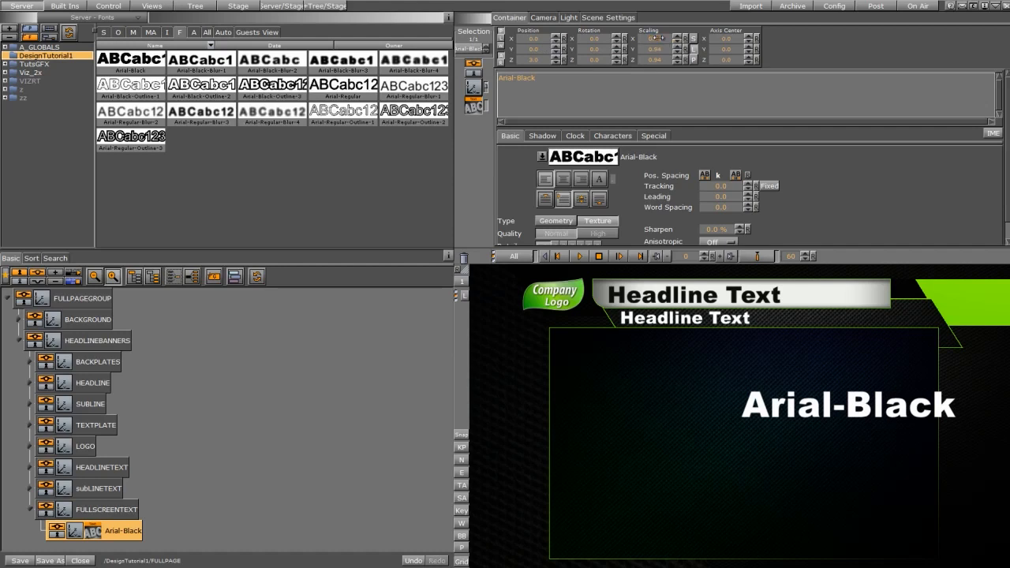
pyautogui.moveTo(657, 37); pyautogui.dragTo(696, 71)
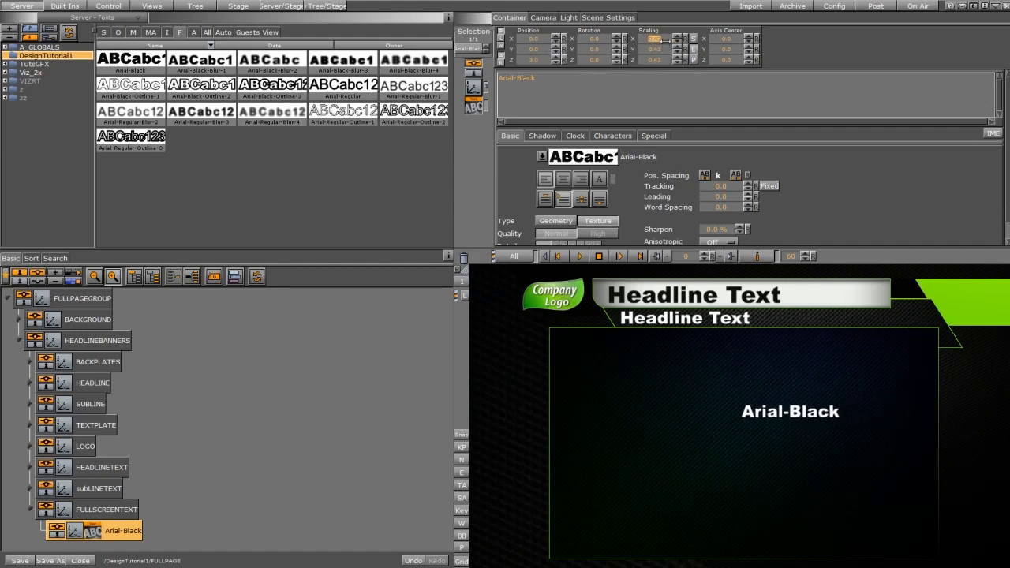
pyautogui.press('Return')
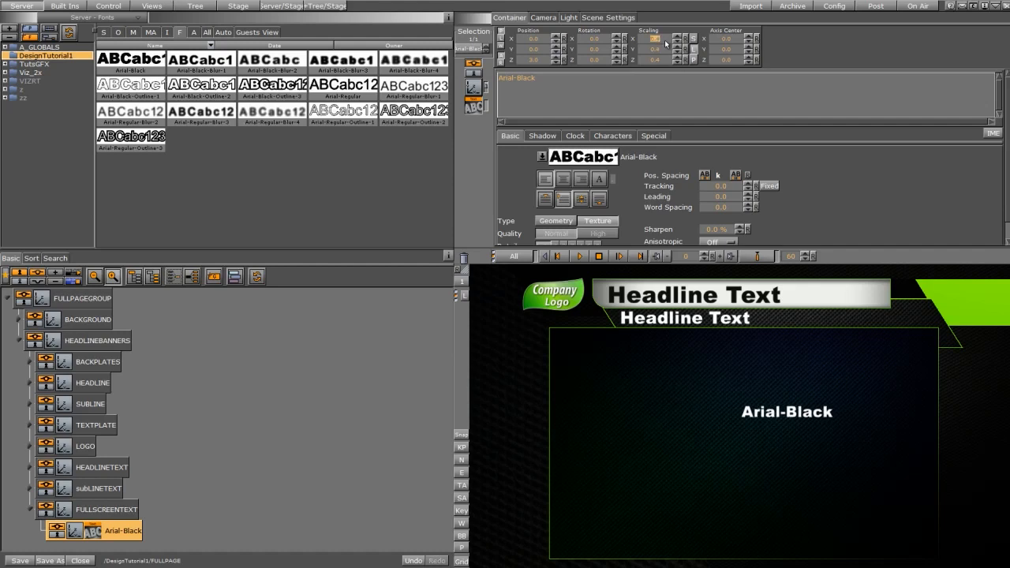
pyautogui.moveTo(655, 41); pyautogui.dragTo(655, 39)
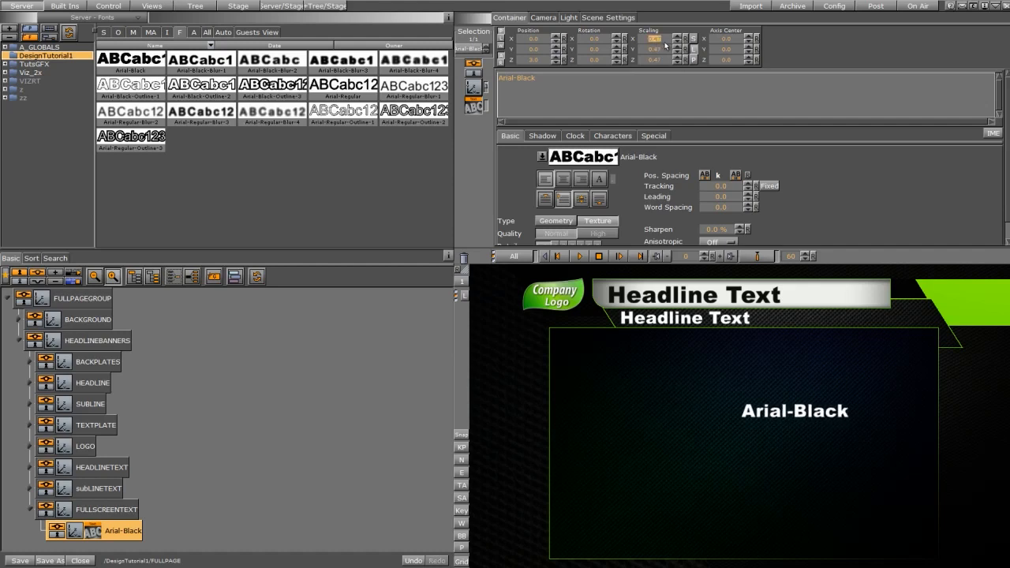
pyautogui.moveTo(664, 45); pyautogui.dragTo(661, 42)
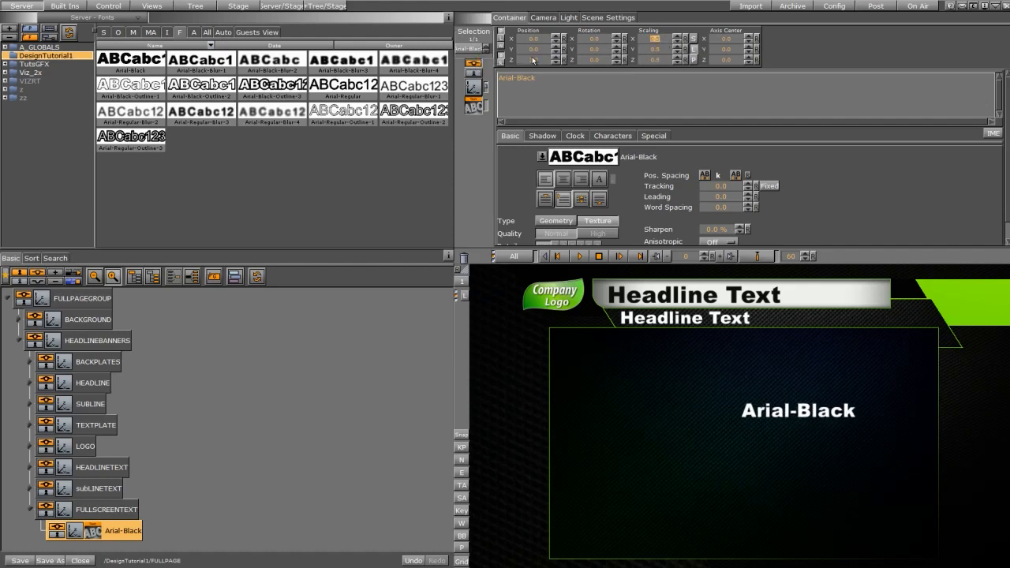
pyautogui.moveTo(553, 38); pyautogui.dragTo(416, 37)
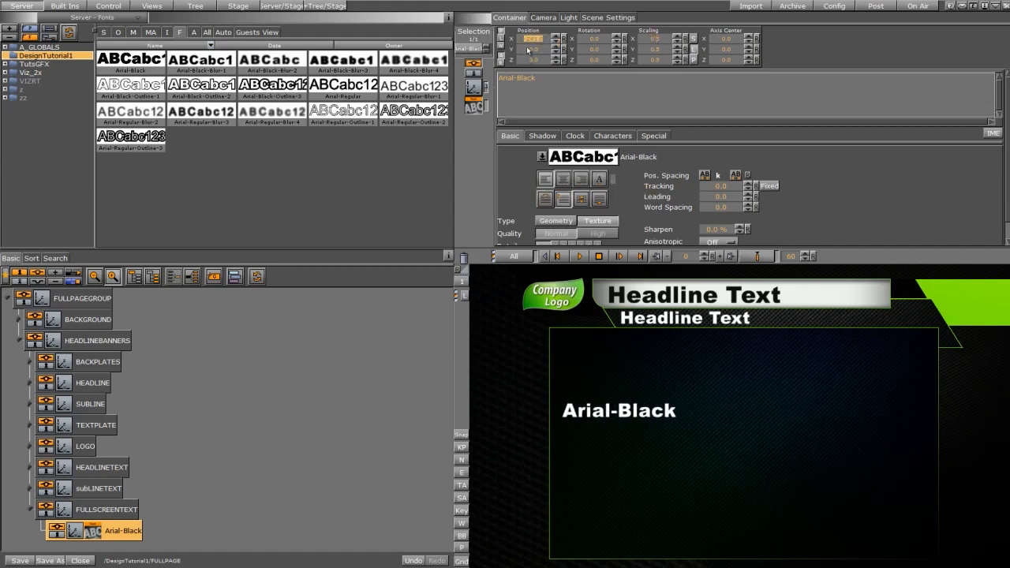
pyautogui.moveTo(544, 49); pyautogui.dragTo(572, 50)
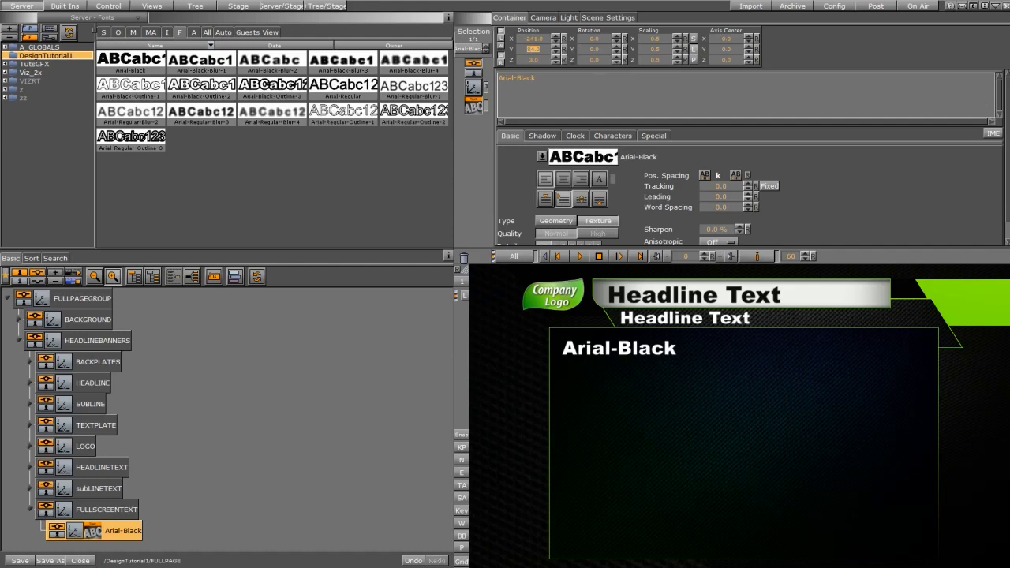
# Replace the text with "This text is left justified" and open its Special text settings
pyautogui.hotkey('ctrl', 'a')
pyautogui.press('BackSpace')
pyautogui.write('This')
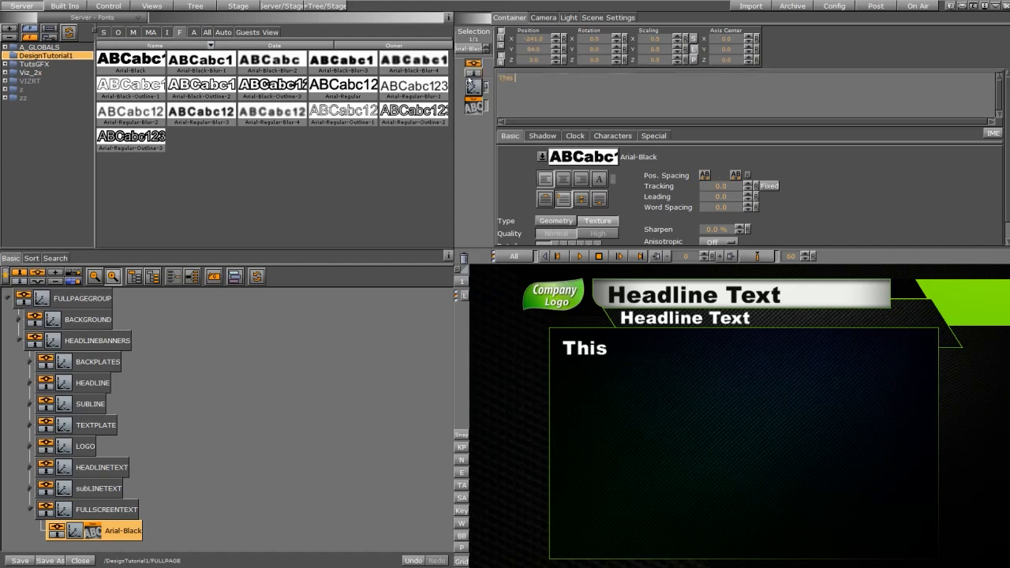
pyautogui.write(' text is lef')
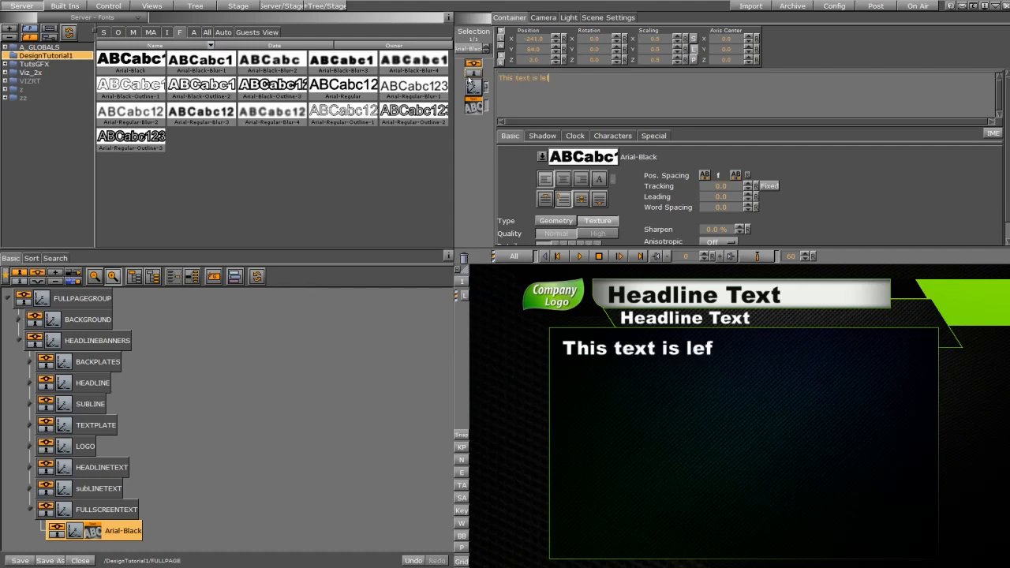
pyautogui.write('t justified')
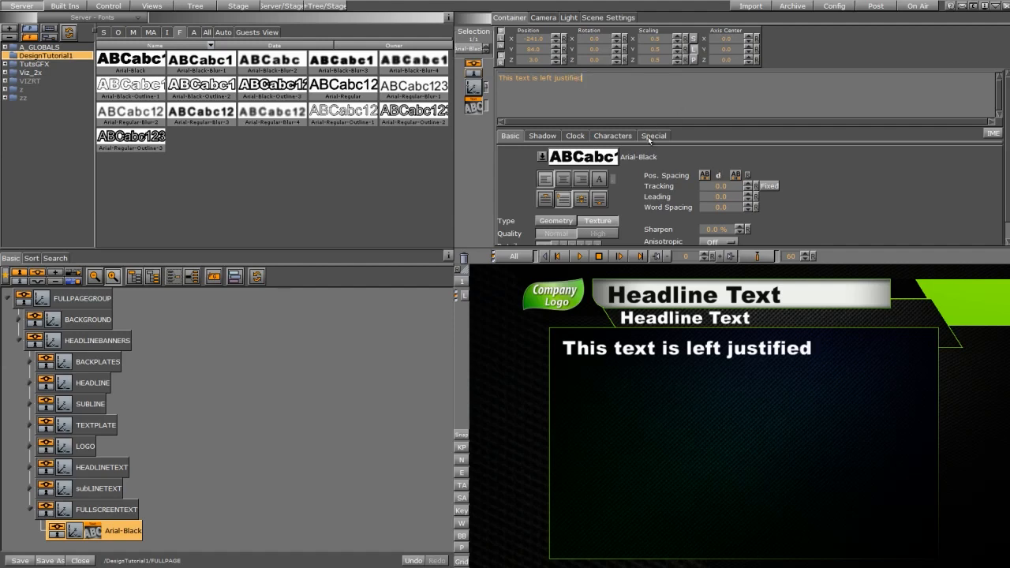
pyautogui.click(652, 136)
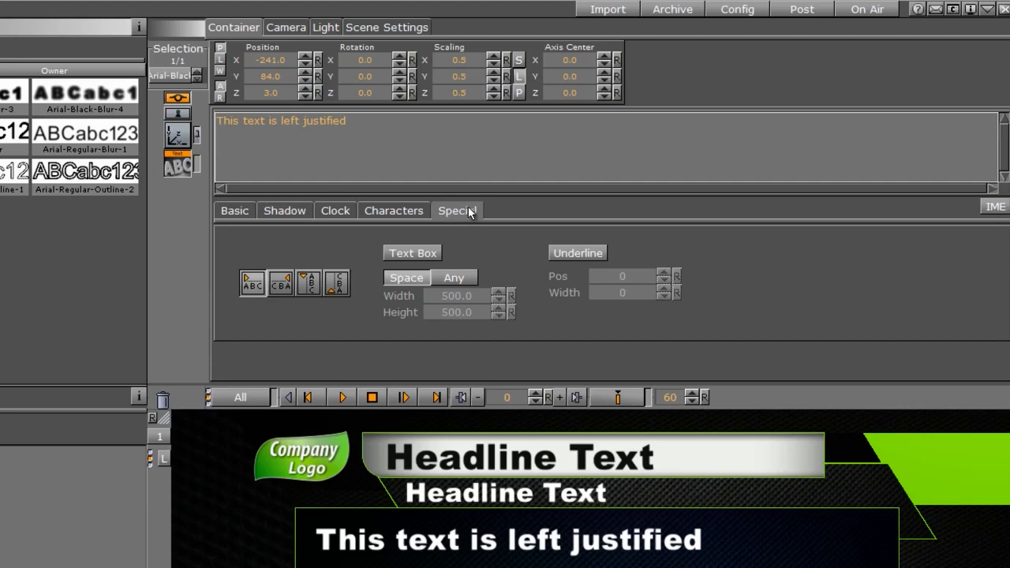
# Turn on the body text's Text Box, show its bounding box, and size the text box to width 1014 and height 594
pyautogui.click(414, 253)
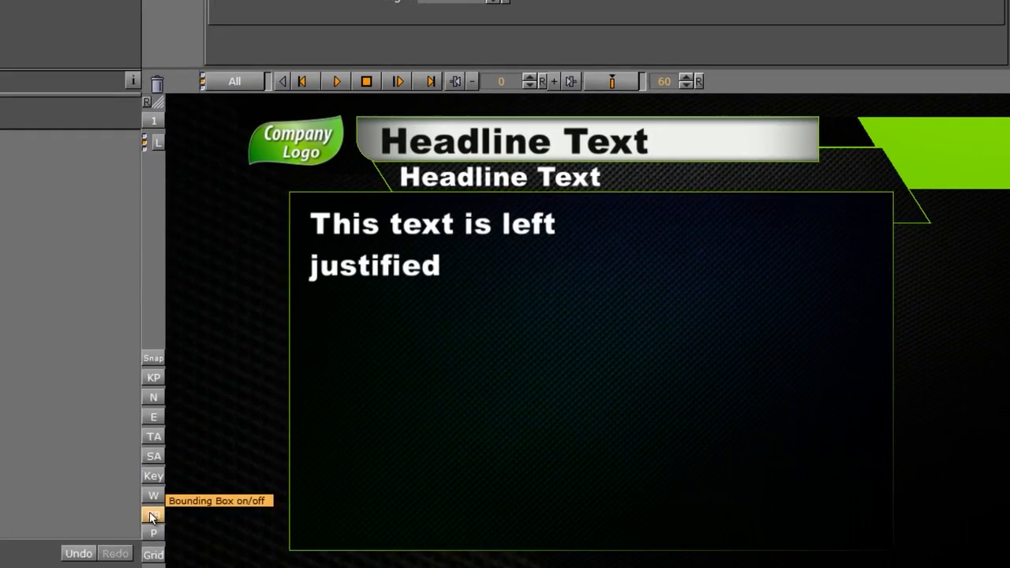
pyautogui.click(153, 516)
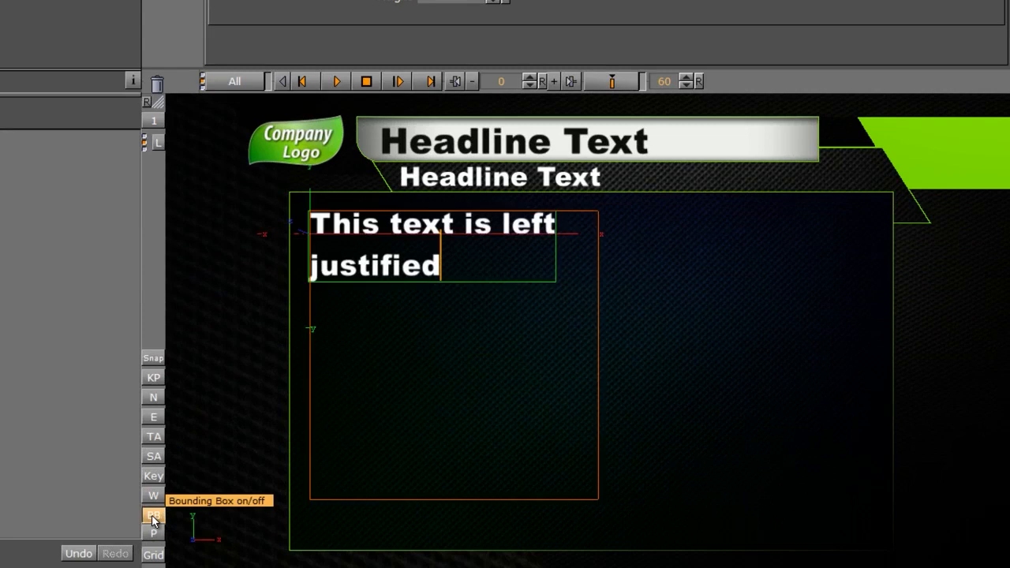
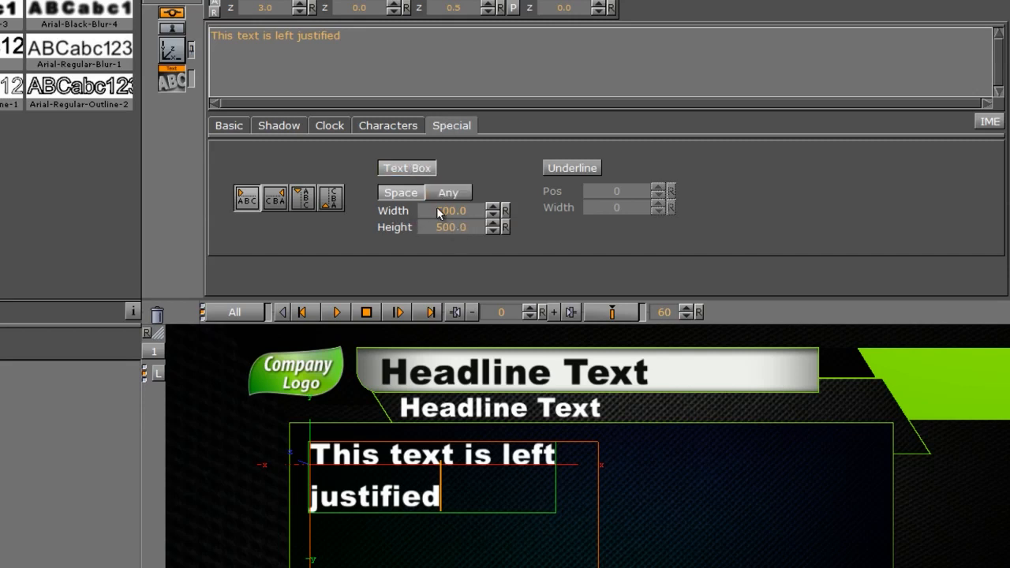
pyautogui.moveTo(440, 213); pyautogui.dragTo(396, 225)
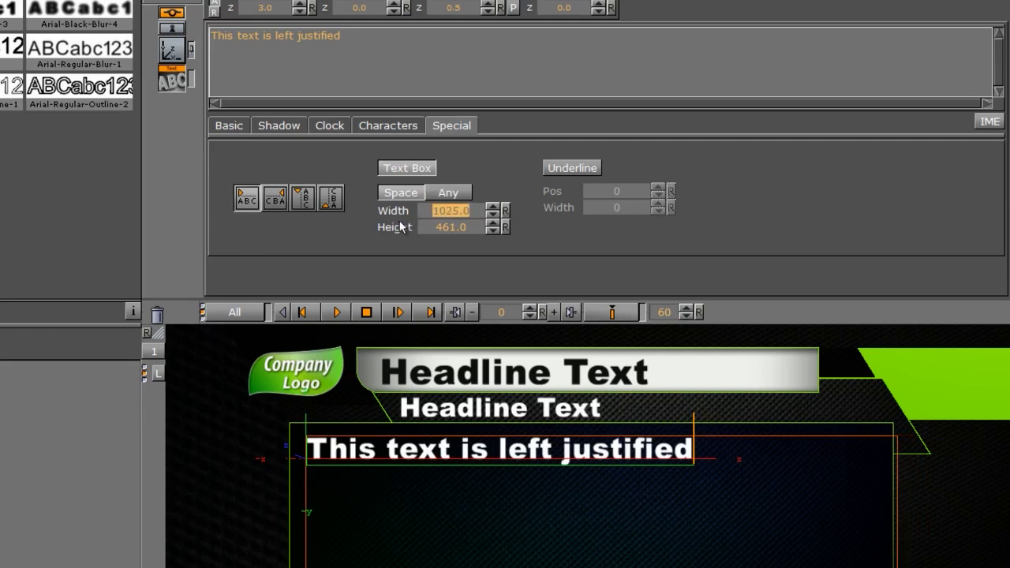
pyautogui.moveTo(450, 207); pyautogui.dragTo(475, 226)
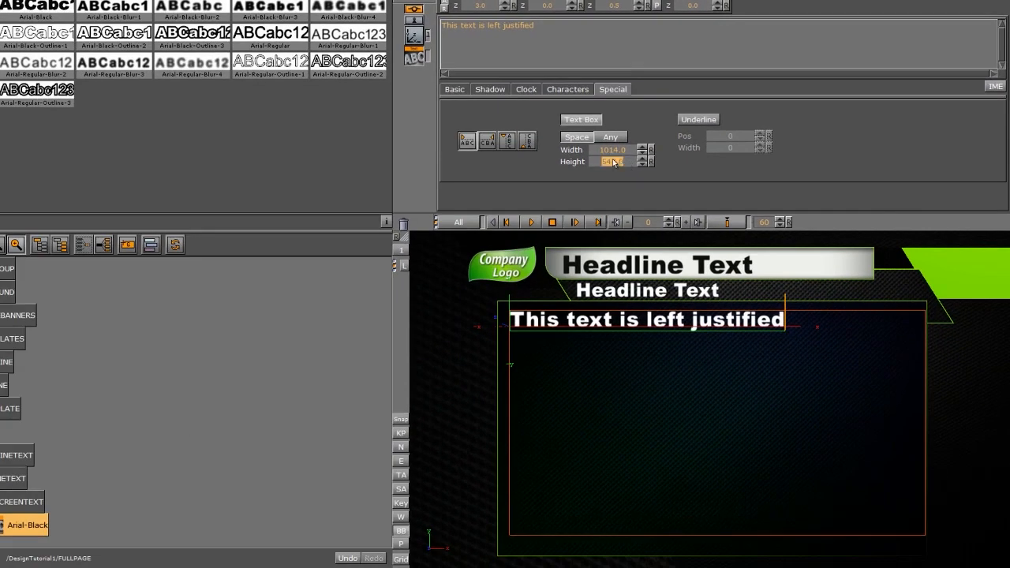
pyautogui.moveTo(613, 163); pyautogui.dragTo(620, 161)
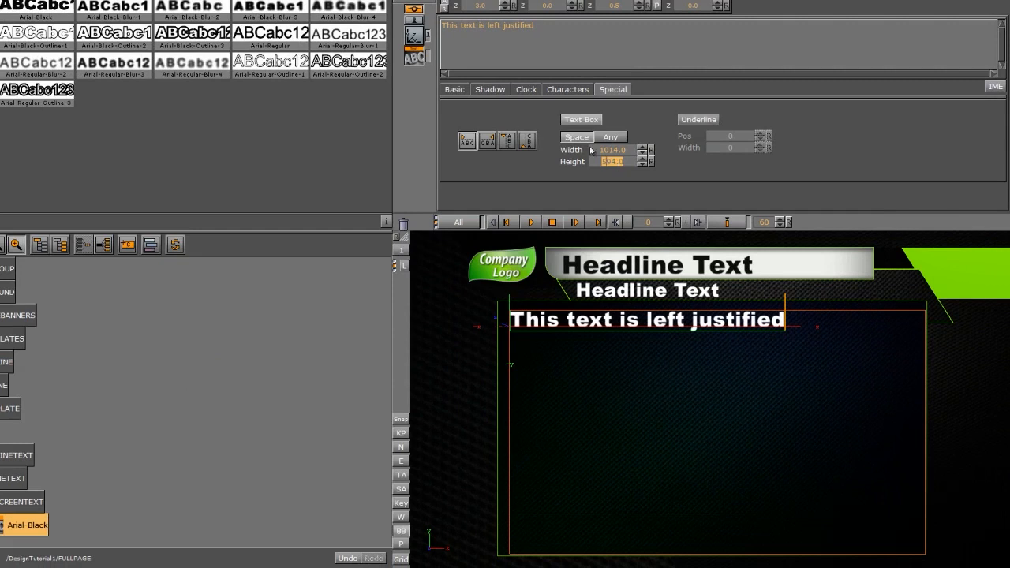
# Append several lines of random filler characters to the body text to test how it wraps inside the text box
pyautogui.click(534, 26)
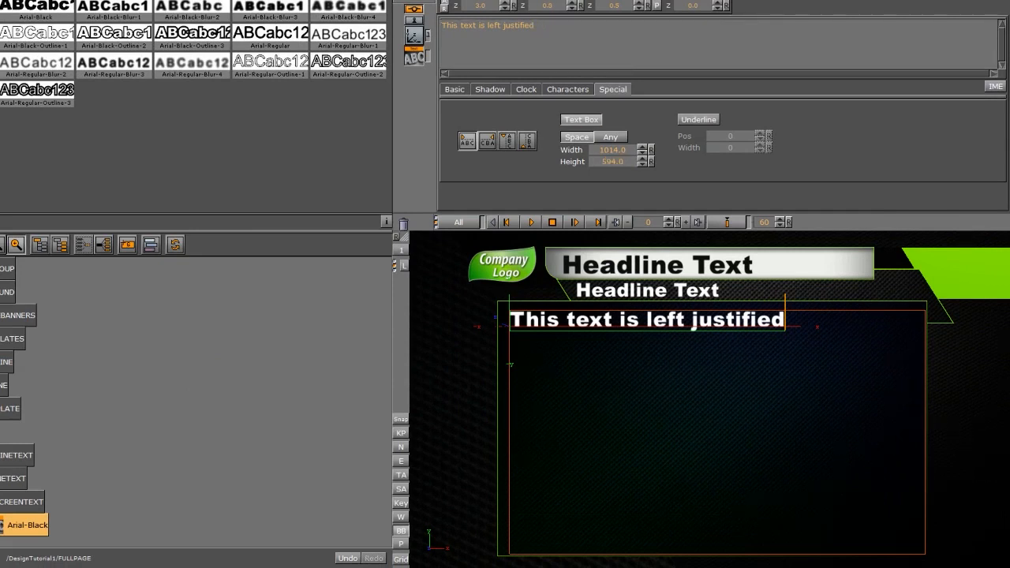
pyautogui.write('kdsafjsadklfj as;lkdfjasd;')
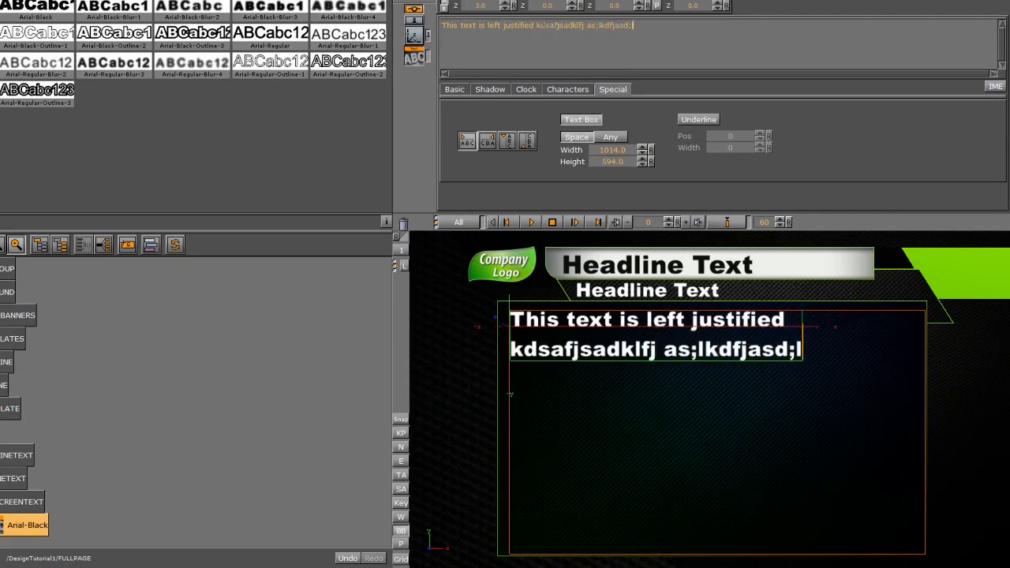
pyautogui.write('ljf ;ljl;kjasf;lkj ;lajf;ljas;lfj ;la')
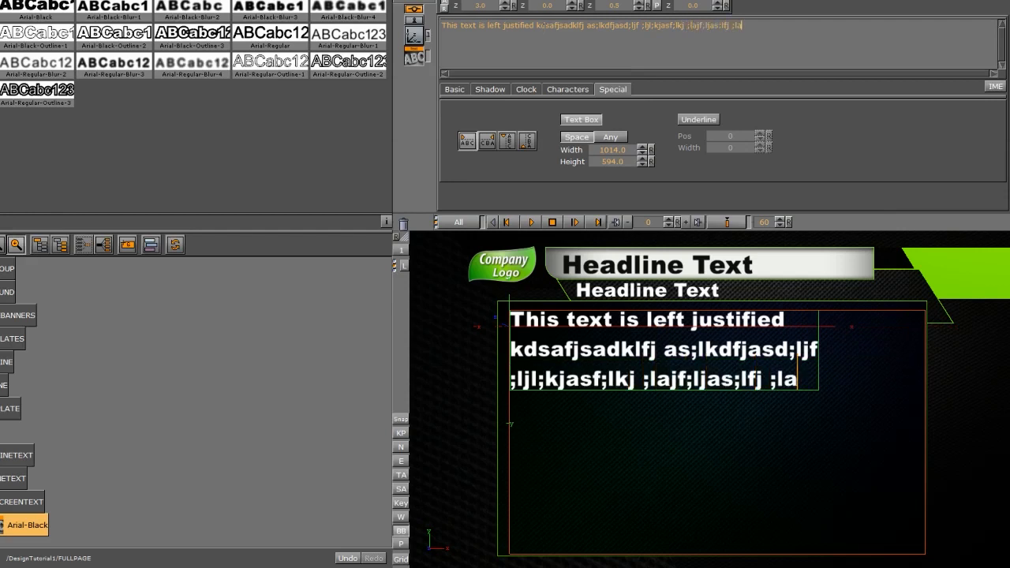
pyautogui.write('sjf;l ;ljopajslk;fj;l j;lkajf;lajs;lfjlk')
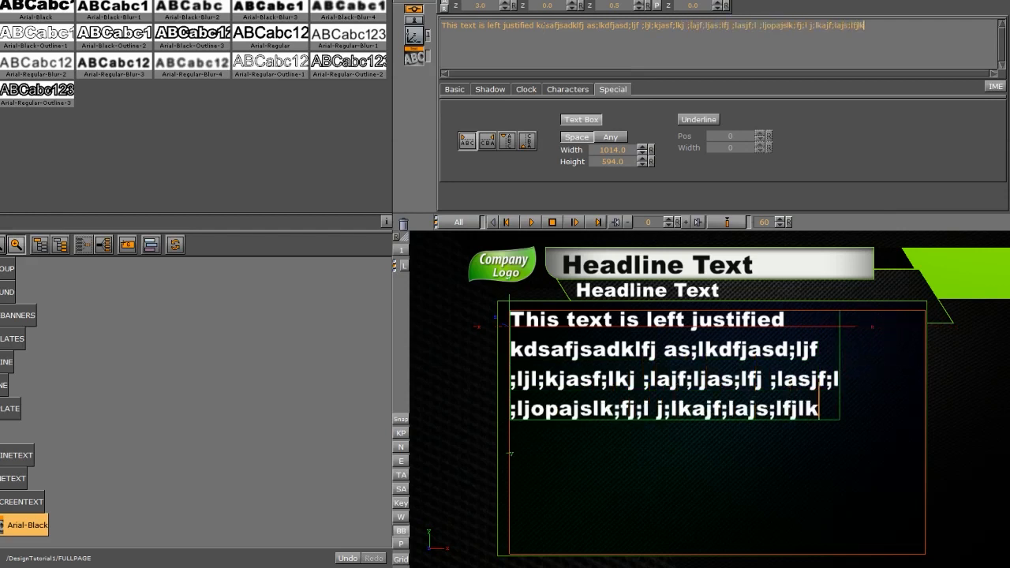
pyautogui.write(';asjf ;j;lkj;lkj;lfj;lkasdjf;lasjdfl;ajsfljas')
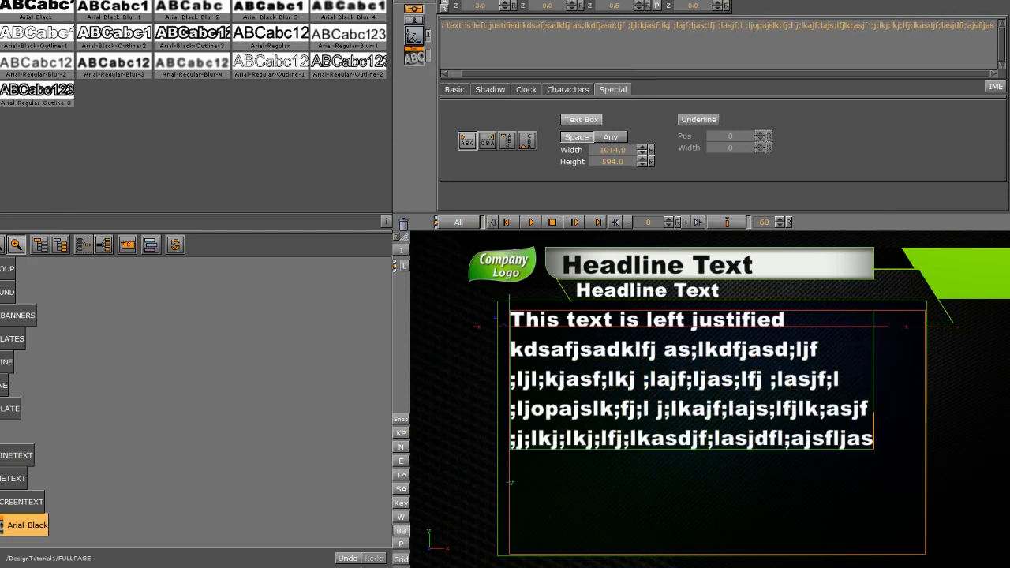
pyautogui.write(';ldfjl;asjfl;jas')
pyautogui.press('BackSpace')
pyautogui.press('BackSpace')
pyautogui.press('BackSpace')
pyautogui.press('BackSpace')
pyautogui.press('BackSpace')
pyautogui.press('BackSpace')
pyautogui.press('BackSpace')
pyautogui.press('BackSpace')
pyautogui.press('BackSpace')
pyautogui.press('BackSpace')
pyautogui.press('BackSpace')
pyautogui.press('BackSpace')
pyautogui.press('BackSpace')
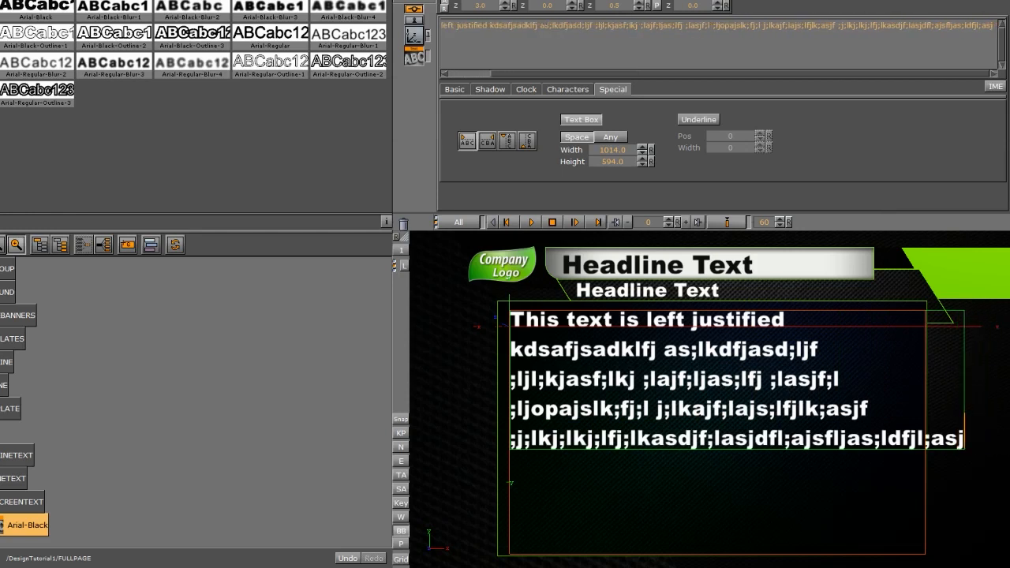
pyautogui.press('BackSpace')
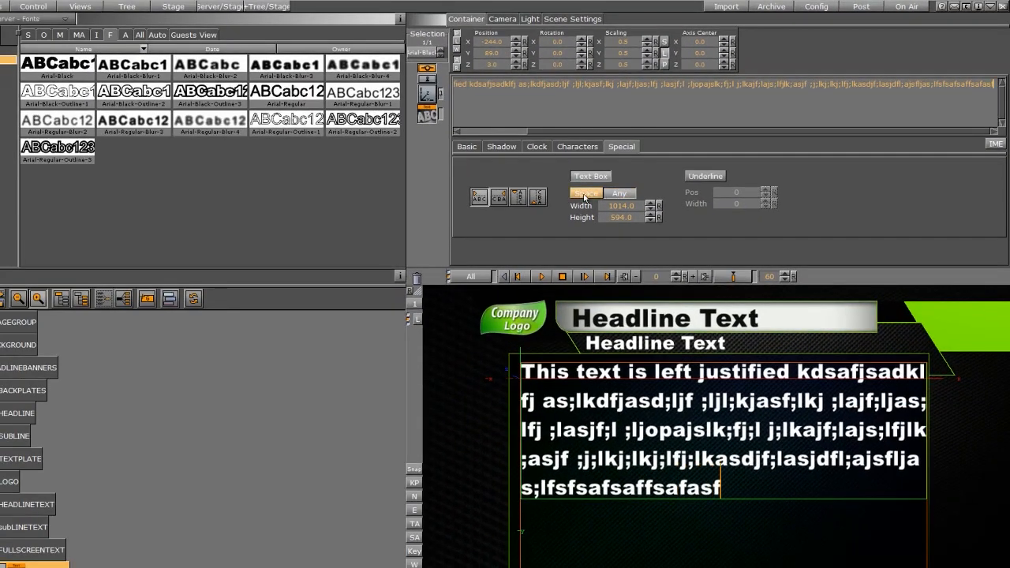
# Set the text box wrapping to Space and replace everything after "This text is left" with random filler words separated by spaces
pyautogui.click(584, 195)
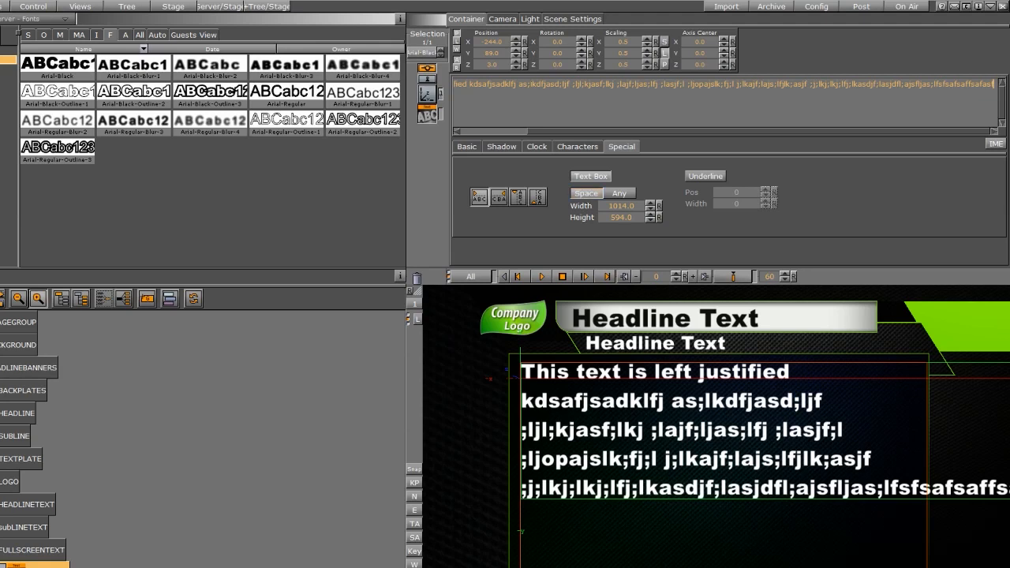
pyautogui.moveTo(994, 84); pyautogui.dragTo(530, 84)
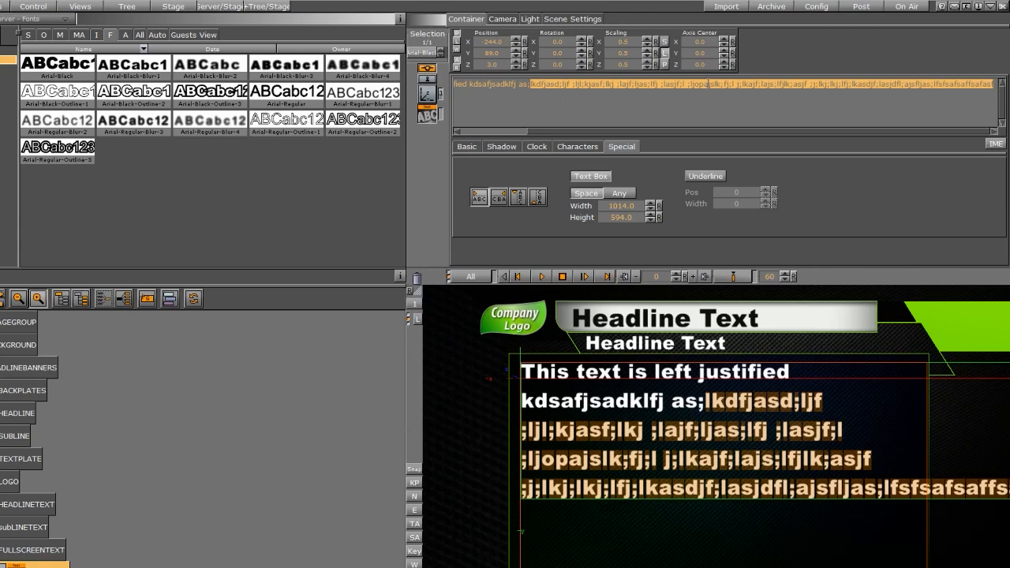
pyautogui.press('BackSpace')
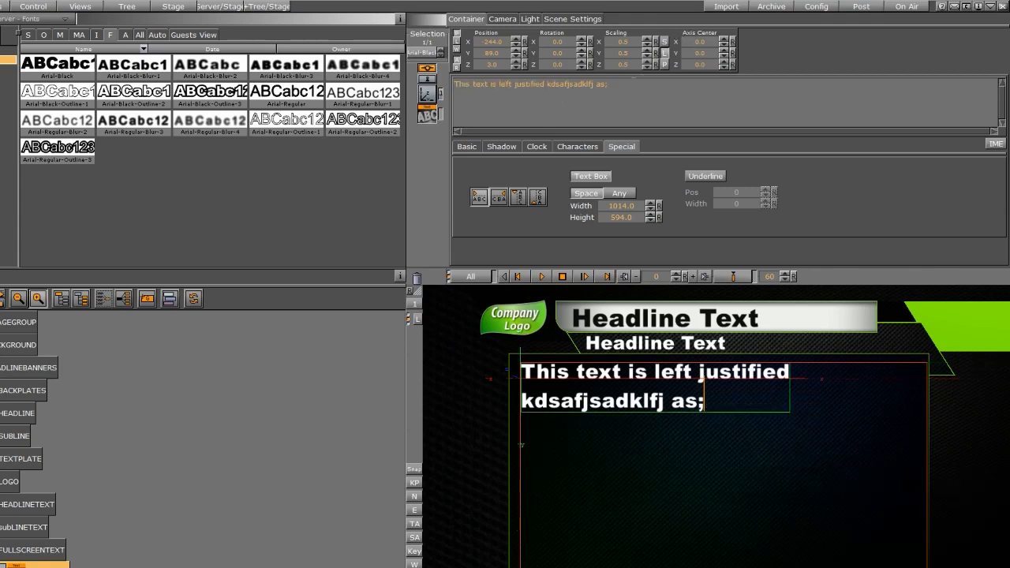
pyautogui.moveTo(608, 85); pyautogui.dragTo(515, 84)
pyautogui.write('jsadfsdfsadf')
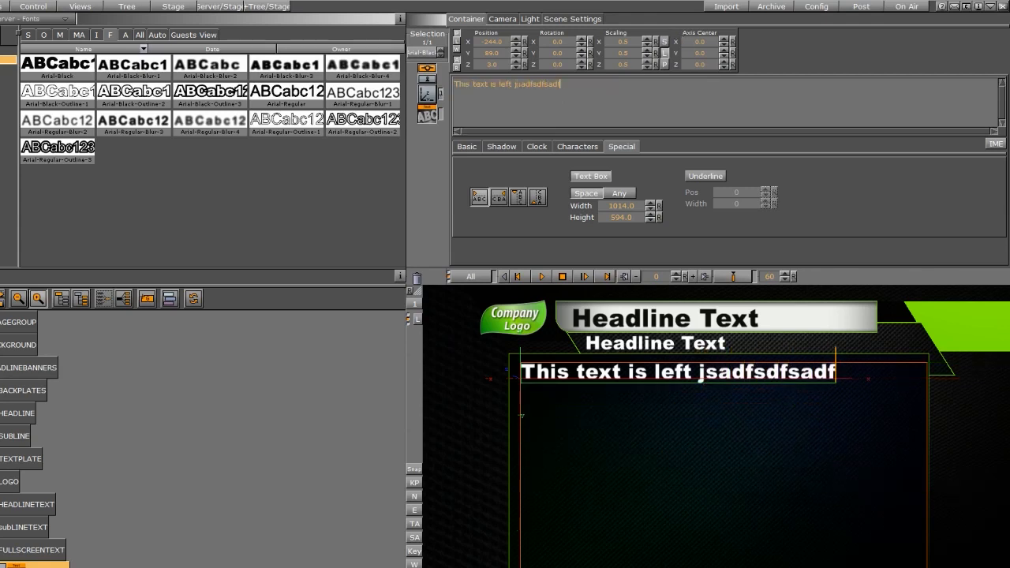
pyautogui.write(' sdfsf dfasdf')
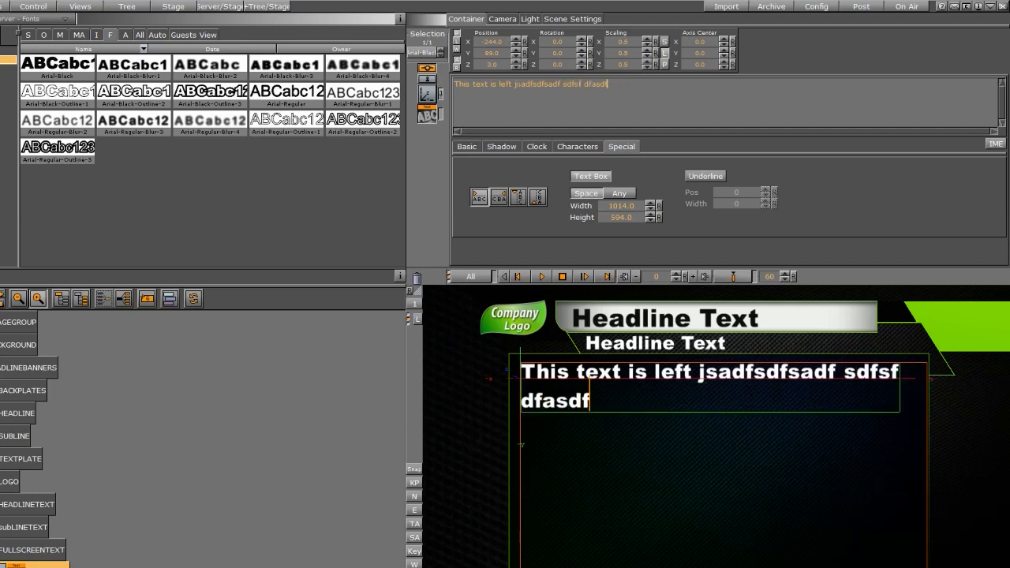
pyautogui.write('asd asfsad sdfasdf sdfsda')
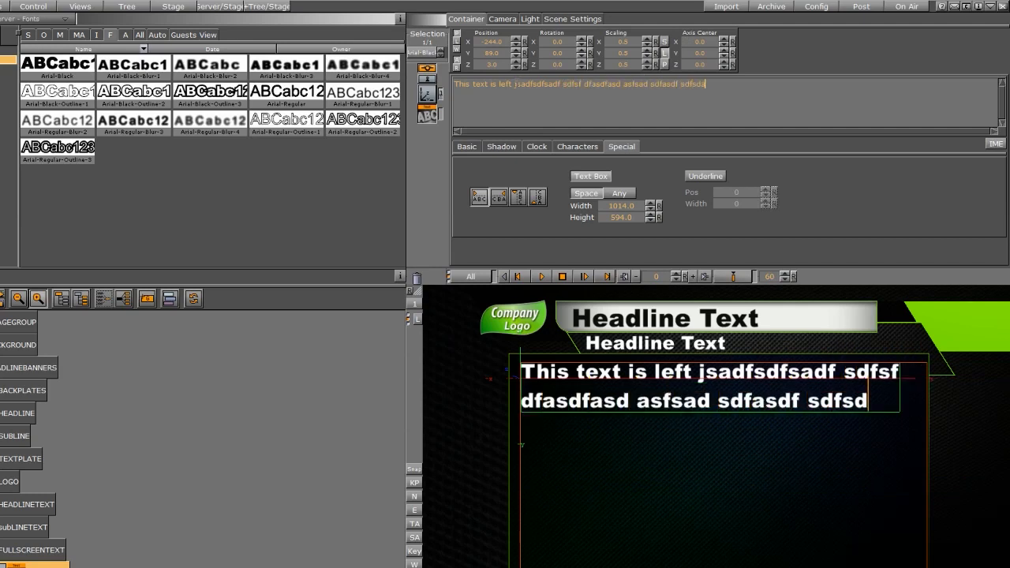
pyautogui.write('f sdf sdafasdf')
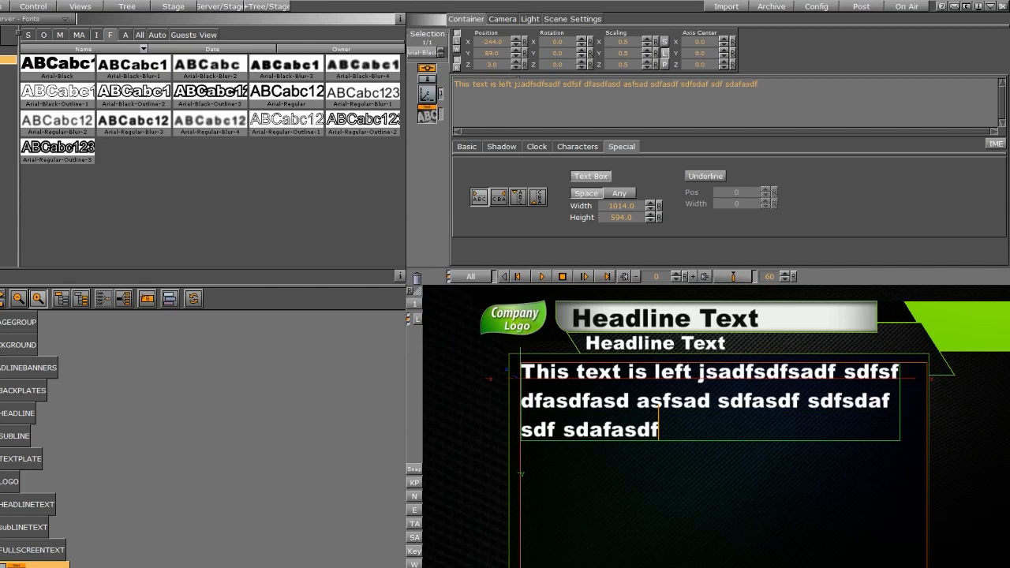
# Delete the filler words so the body text reads "This text is left", and deselect the text
pyautogui.hotkey('ctrl', 'shift', 'Left')
pyautogui.hotkey('ctrl', 'shift', 'Left')
pyautogui.hotkey('ctrl', 'shift', 'Left')
pyautogui.hotkey('ctrl', 'shift', 'Left')
pyautogui.hotkey('ctrl', 'shift', 'Left')
pyautogui.hotkey('ctrl', 'shift', 'Left')
pyautogui.hotkey('ctrl', 'shift', 'Left')
pyautogui.hotkey('ctrl', 'shift', 'Left')
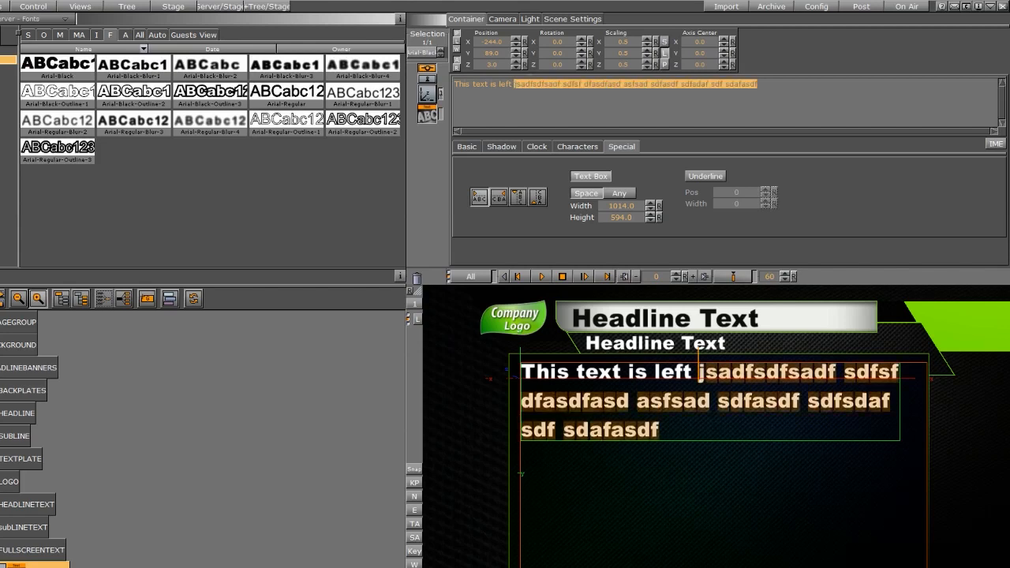
pyautogui.press('BackSpace')
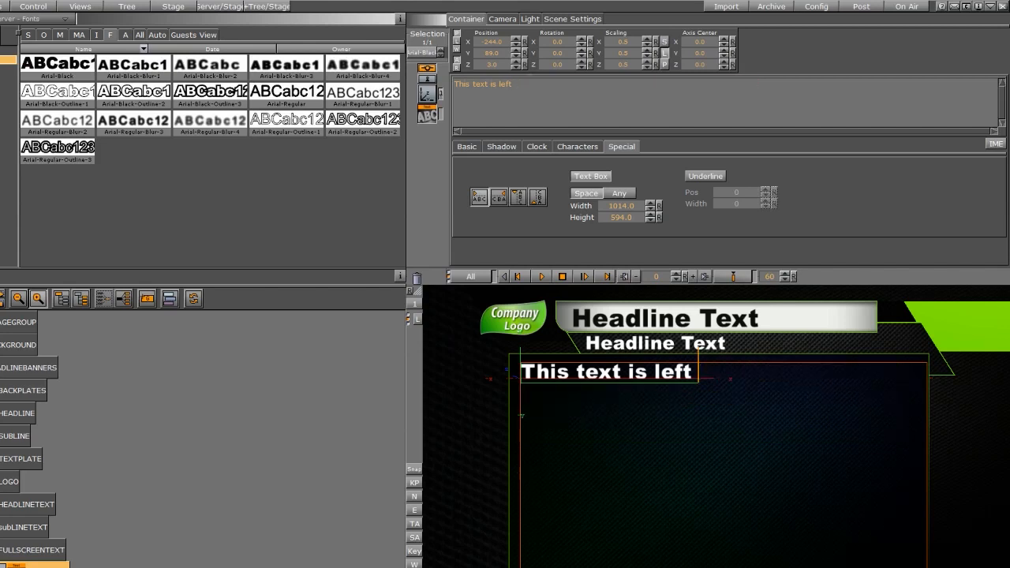
pyautogui.press('Escape')
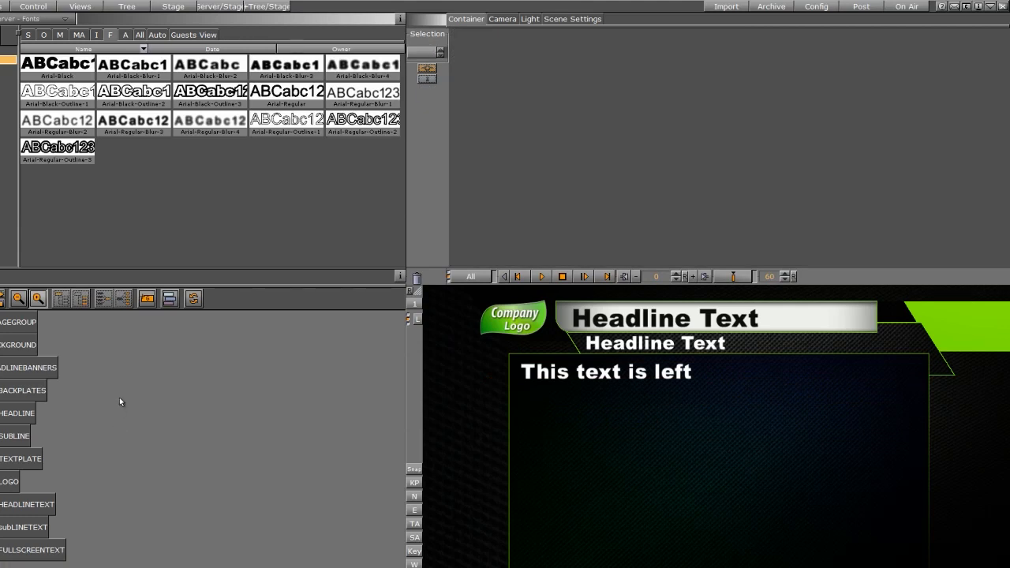
# Add a new group below FULLSCREENTEXT inside HEADLINEBANNERS and rename it "design"
pyautogui.click(147, 298)
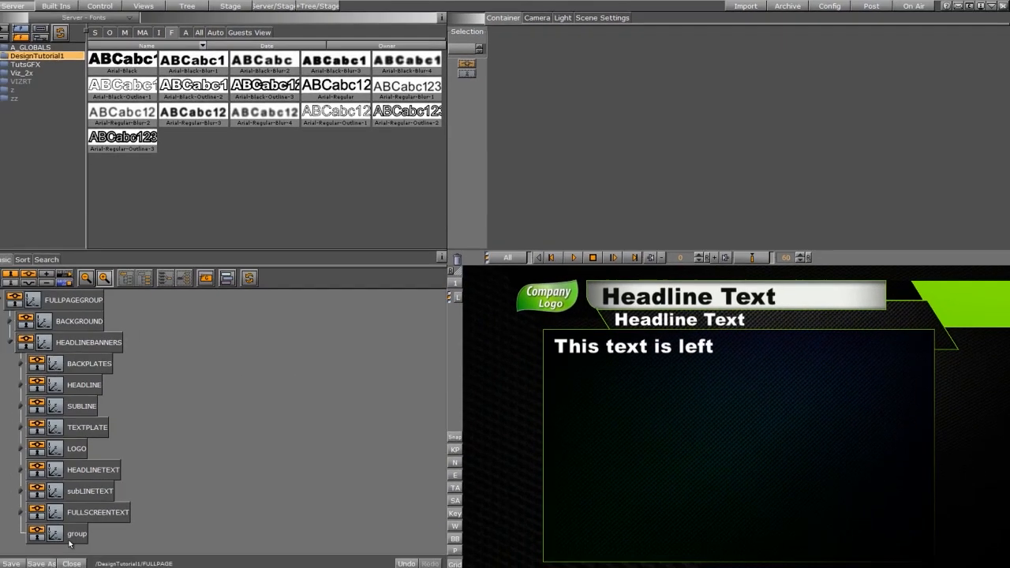
pyautogui.doubleClick(76, 534)
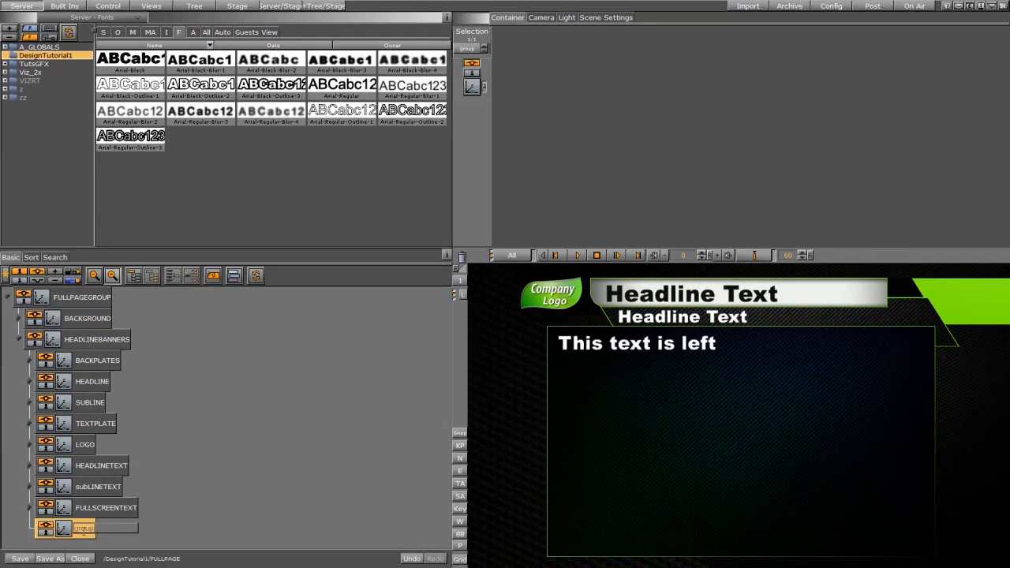
pyautogui.write('design')
pyautogui.press('Return')
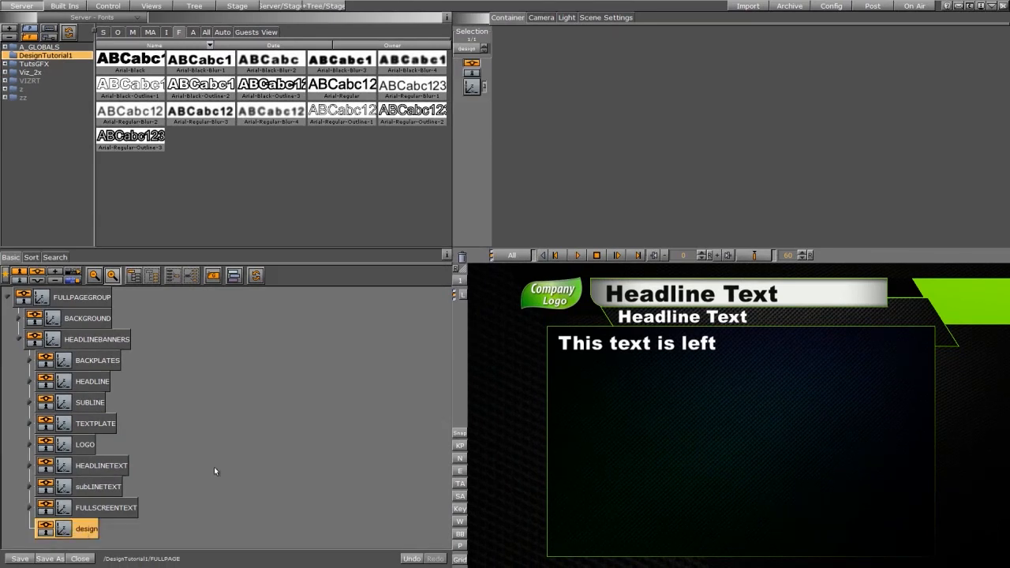
# Add a Rectangle geometry inside the design group and bring it forward to Z position 2
pyautogui.click(64, 6)
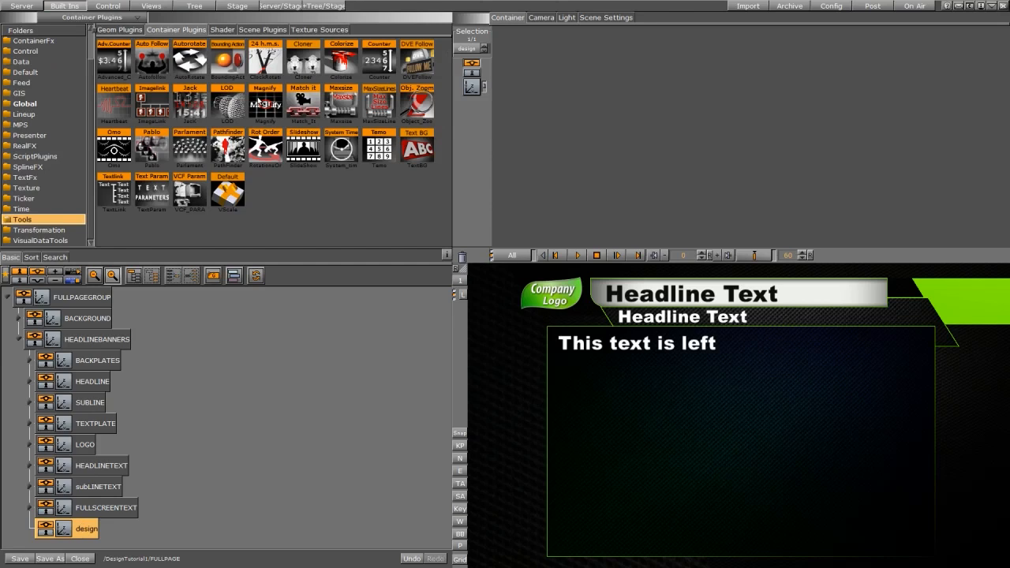
pyautogui.click(124, 32)
pyautogui.moveTo(415, 151); pyautogui.dragTo(121, 529)
pyautogui.click(77, 545)
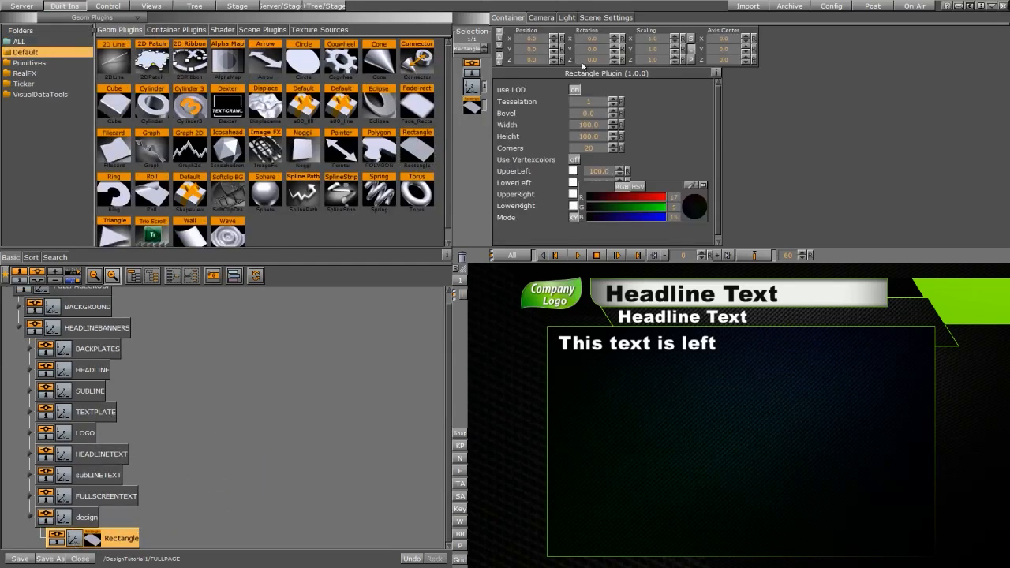
pyautogui.click(555, 60)
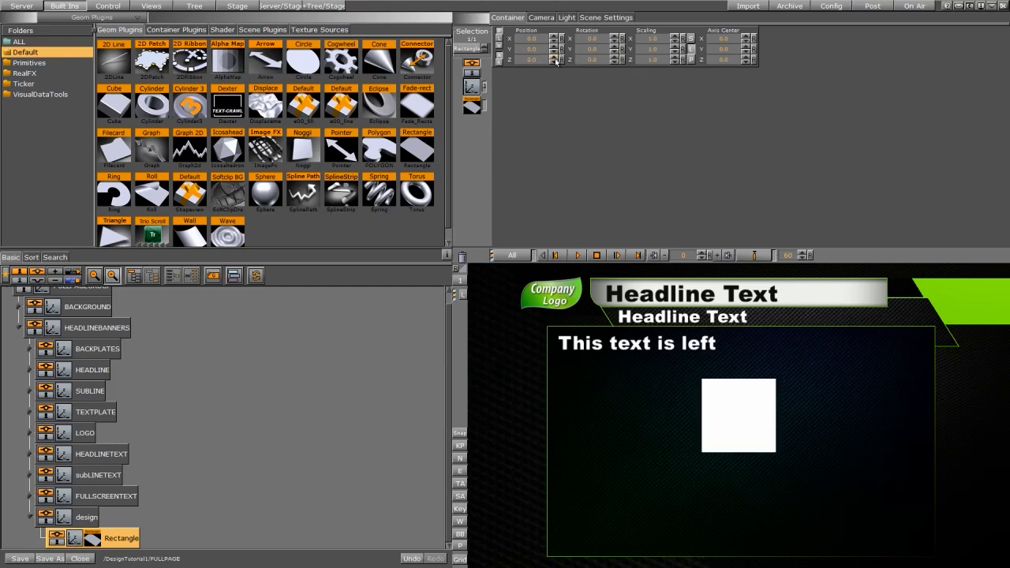
# Resize the design rectangle into a vertical strip 14.3 wide and 311.5 high, and set its Y position to -35
pyautogui.click(471, 107)
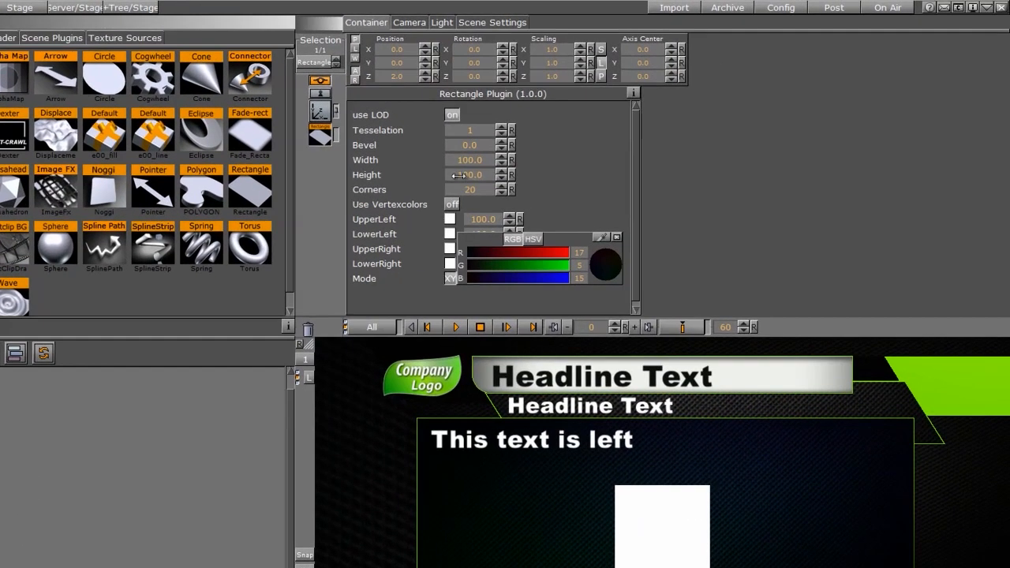
pyautogui.moveTo(581, 136); pyautogui.dragTo(1004, 148)
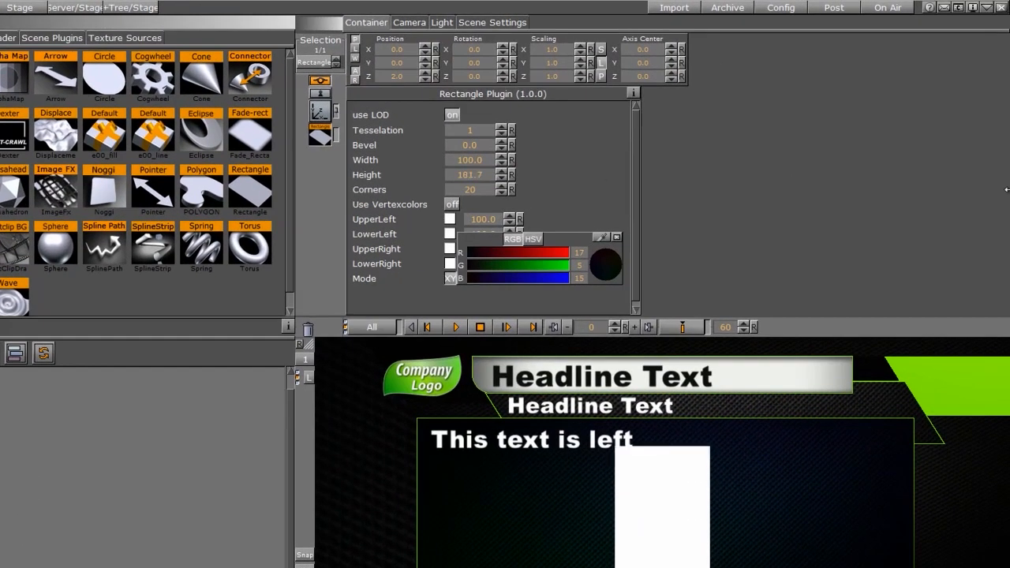
pyautogui.moveTo(455, 173); pyautogui.dragTo(1008, 186)
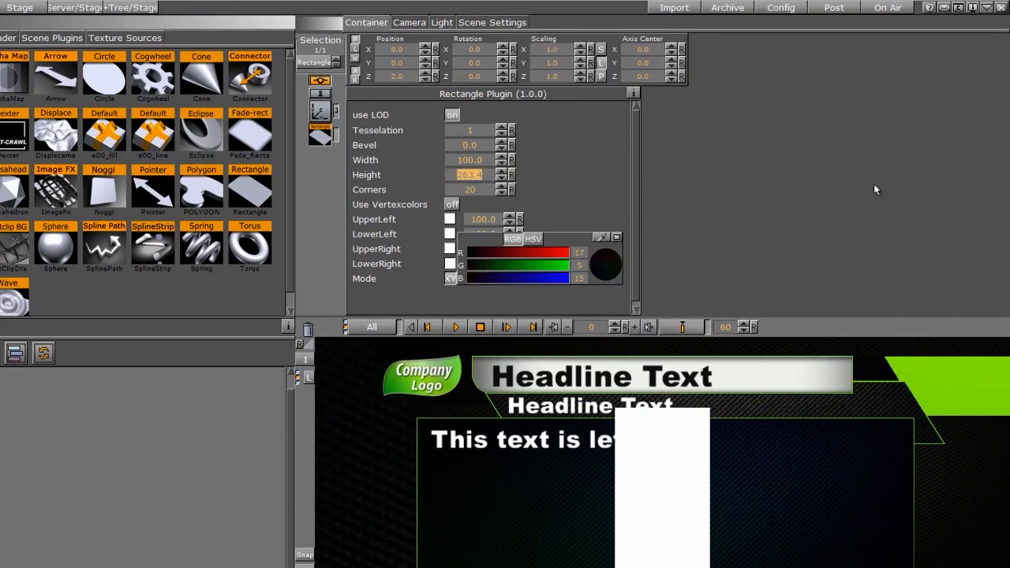
pyautogui.moveTo(456, 174); pyautogui.dragTo(786, 184)
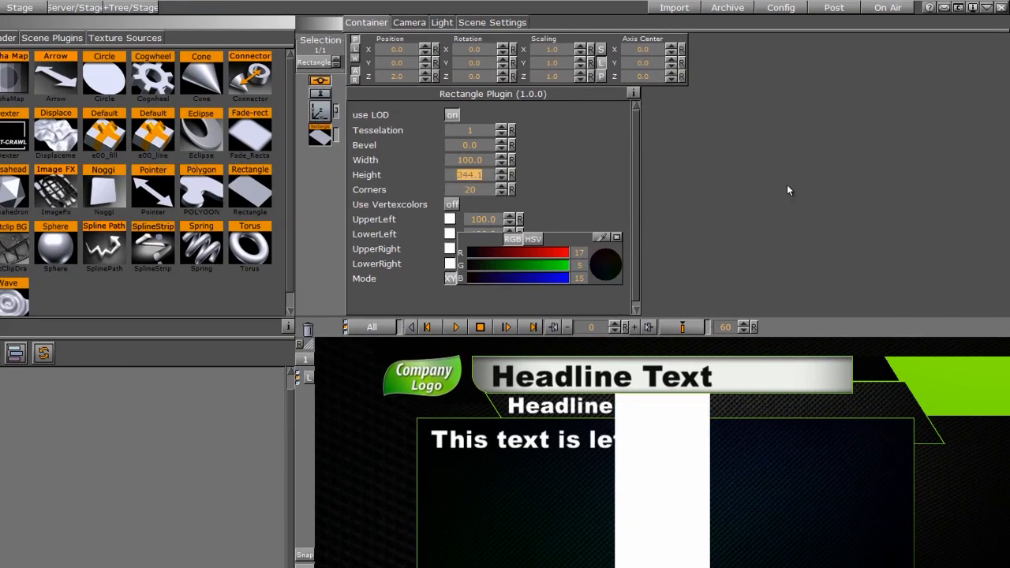
pyautogui.moveTo(408, 63); pyautogui.dragTo(387, 73)
pyautogui.moveTo(489, 172); pyautogui.dragTo(402, 180)
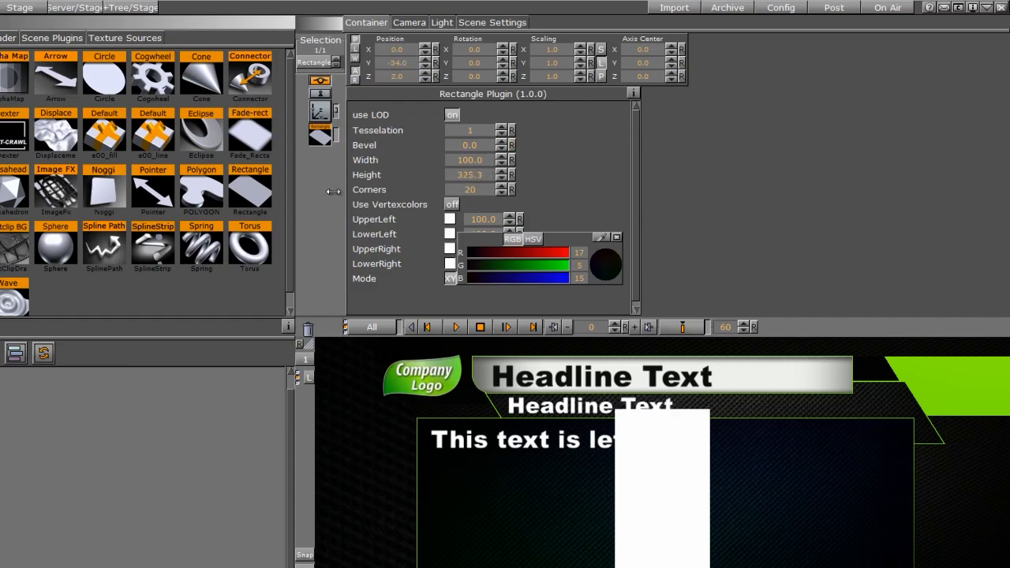
pyautogui.click(501, 179)
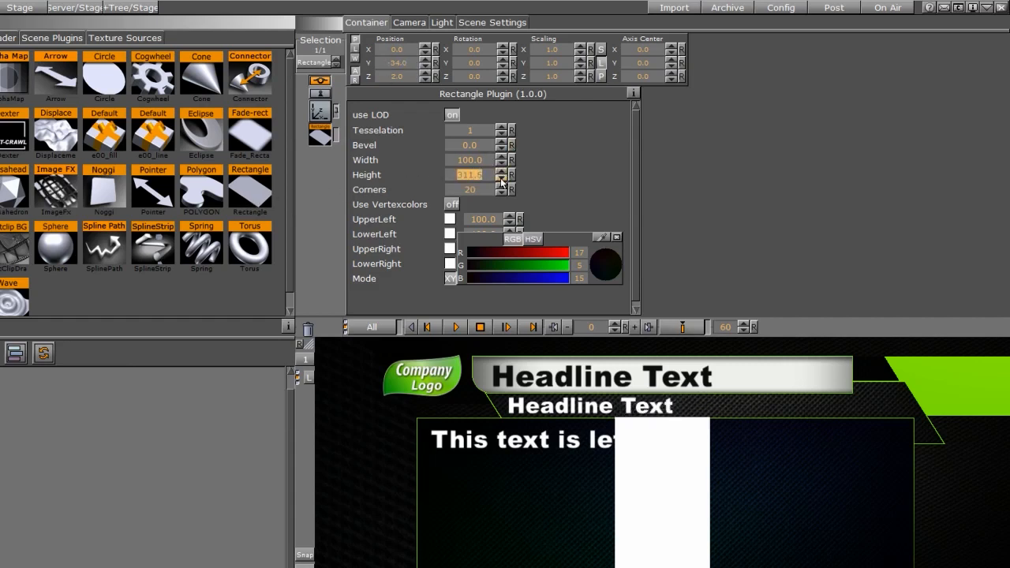
pyautogui.click(426, 66)
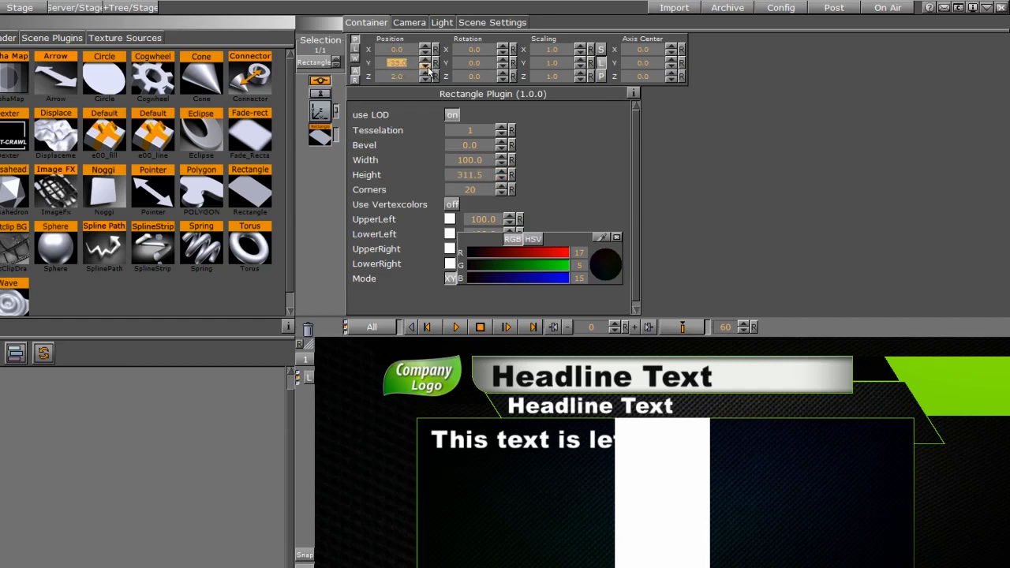
pyautogui.moveTo(480, 160); pyautogui.dragTo(59, 159)
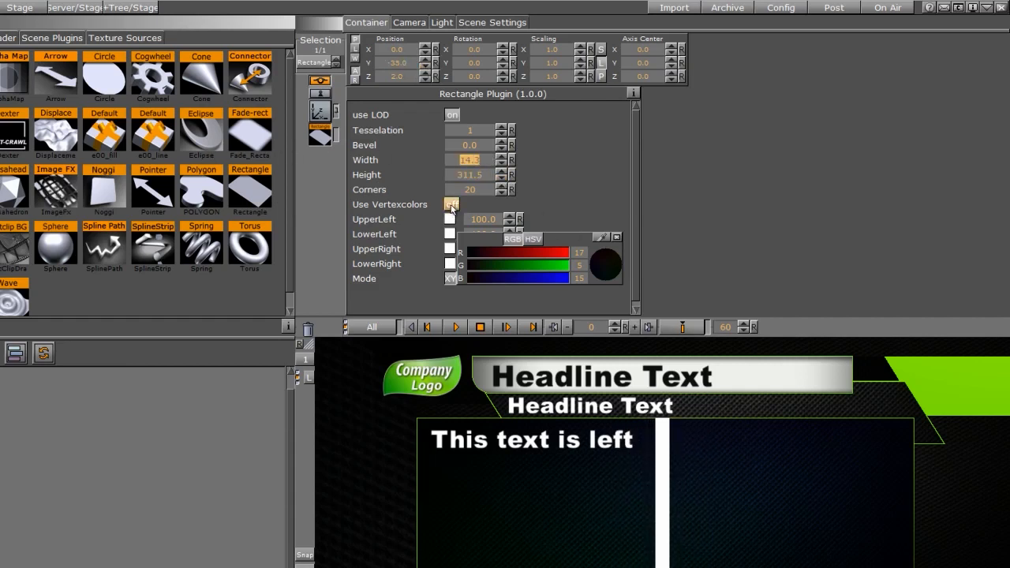
# Enable vertex colors on the rectangle and apply the green sampled from the banner to all four corners
pyautogui.click(453, 204)
pyautogui.click(602, 234)
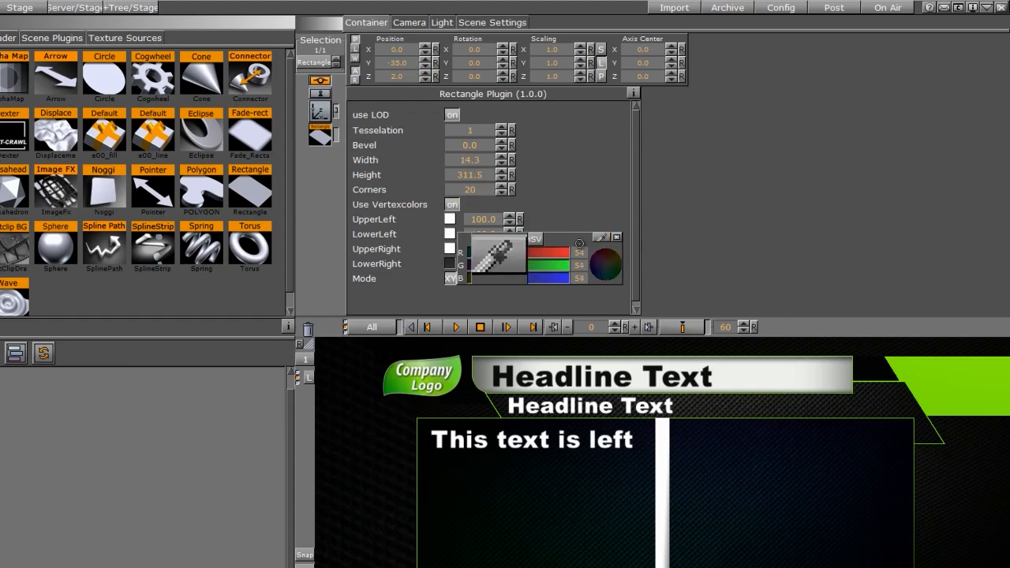
pyautogui.click(914, 378)
pyautogui.moveTo(452, 266); pyautogui.dragTo(452, 246)
pyautogui.moveTo(452, 248); pyautogui.dragTo(451, 236)
pyautogui.moveTo(451, 235); pyautogui.dragTo(449, 220)
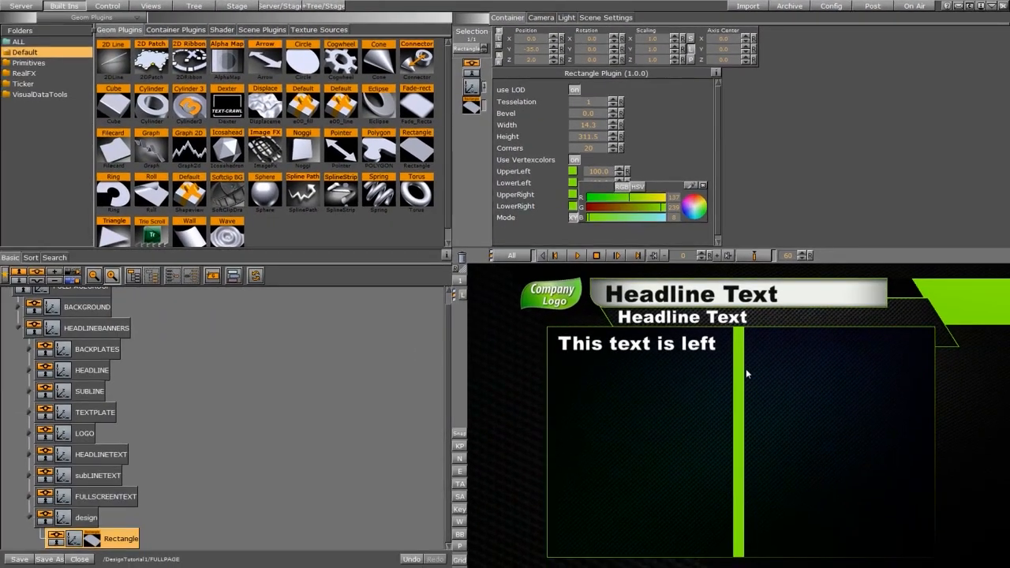
# Move the strip to X position -265 and reduce its corner alphas: upper left 25.882, lower left 12.549, upper right 81.569, and lower right slightly
pyautogui.moveTo(541, 52); pyautogui.dragTo(401, 62)
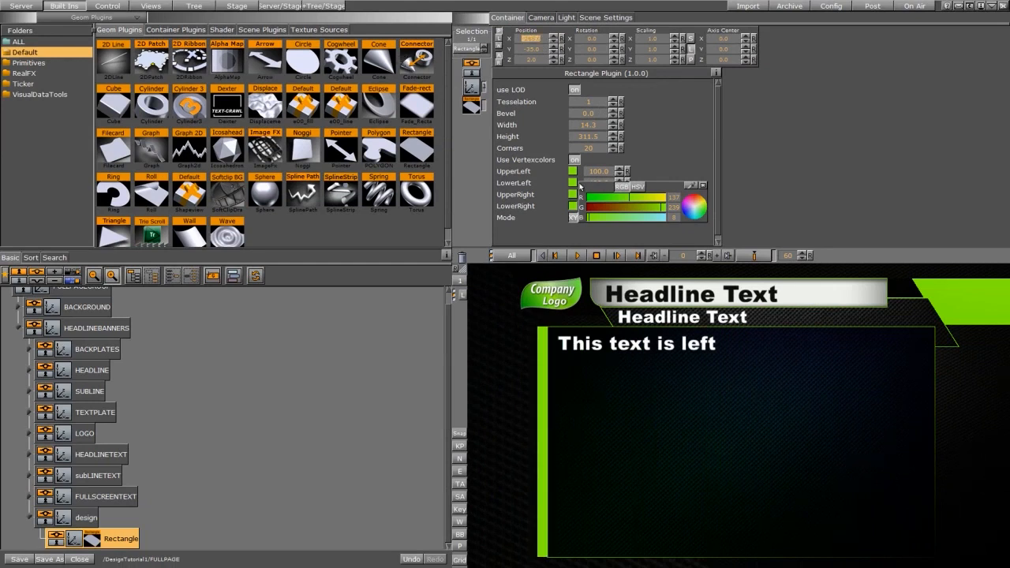
pyautogui.click(702, 185)
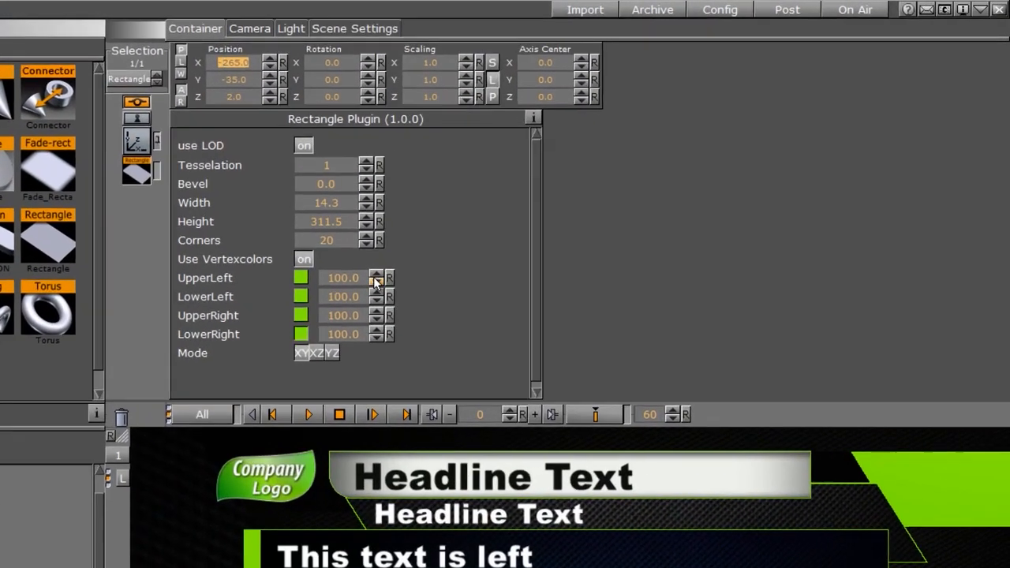
pyautogui.moveTo(376, 284); pyautogui.dragTo(266, 299)
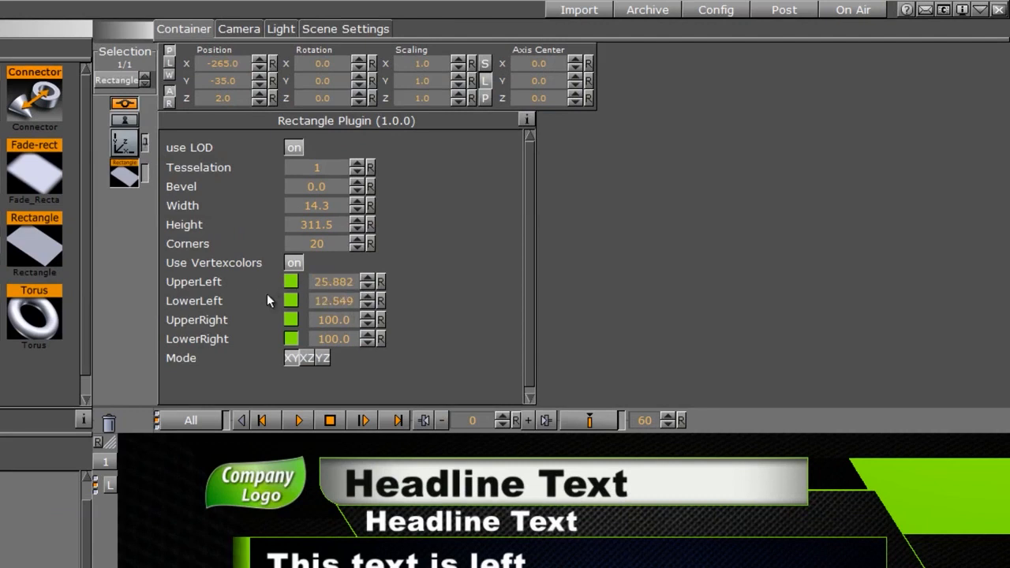
pyautogui.moveTo(336, 320); pyautogui.dragTo(322, 340)
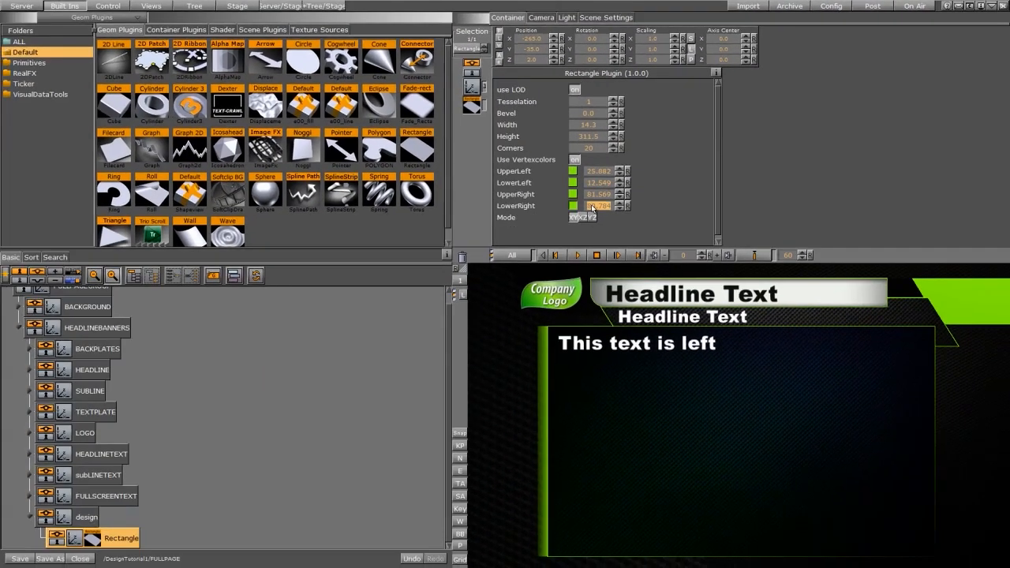